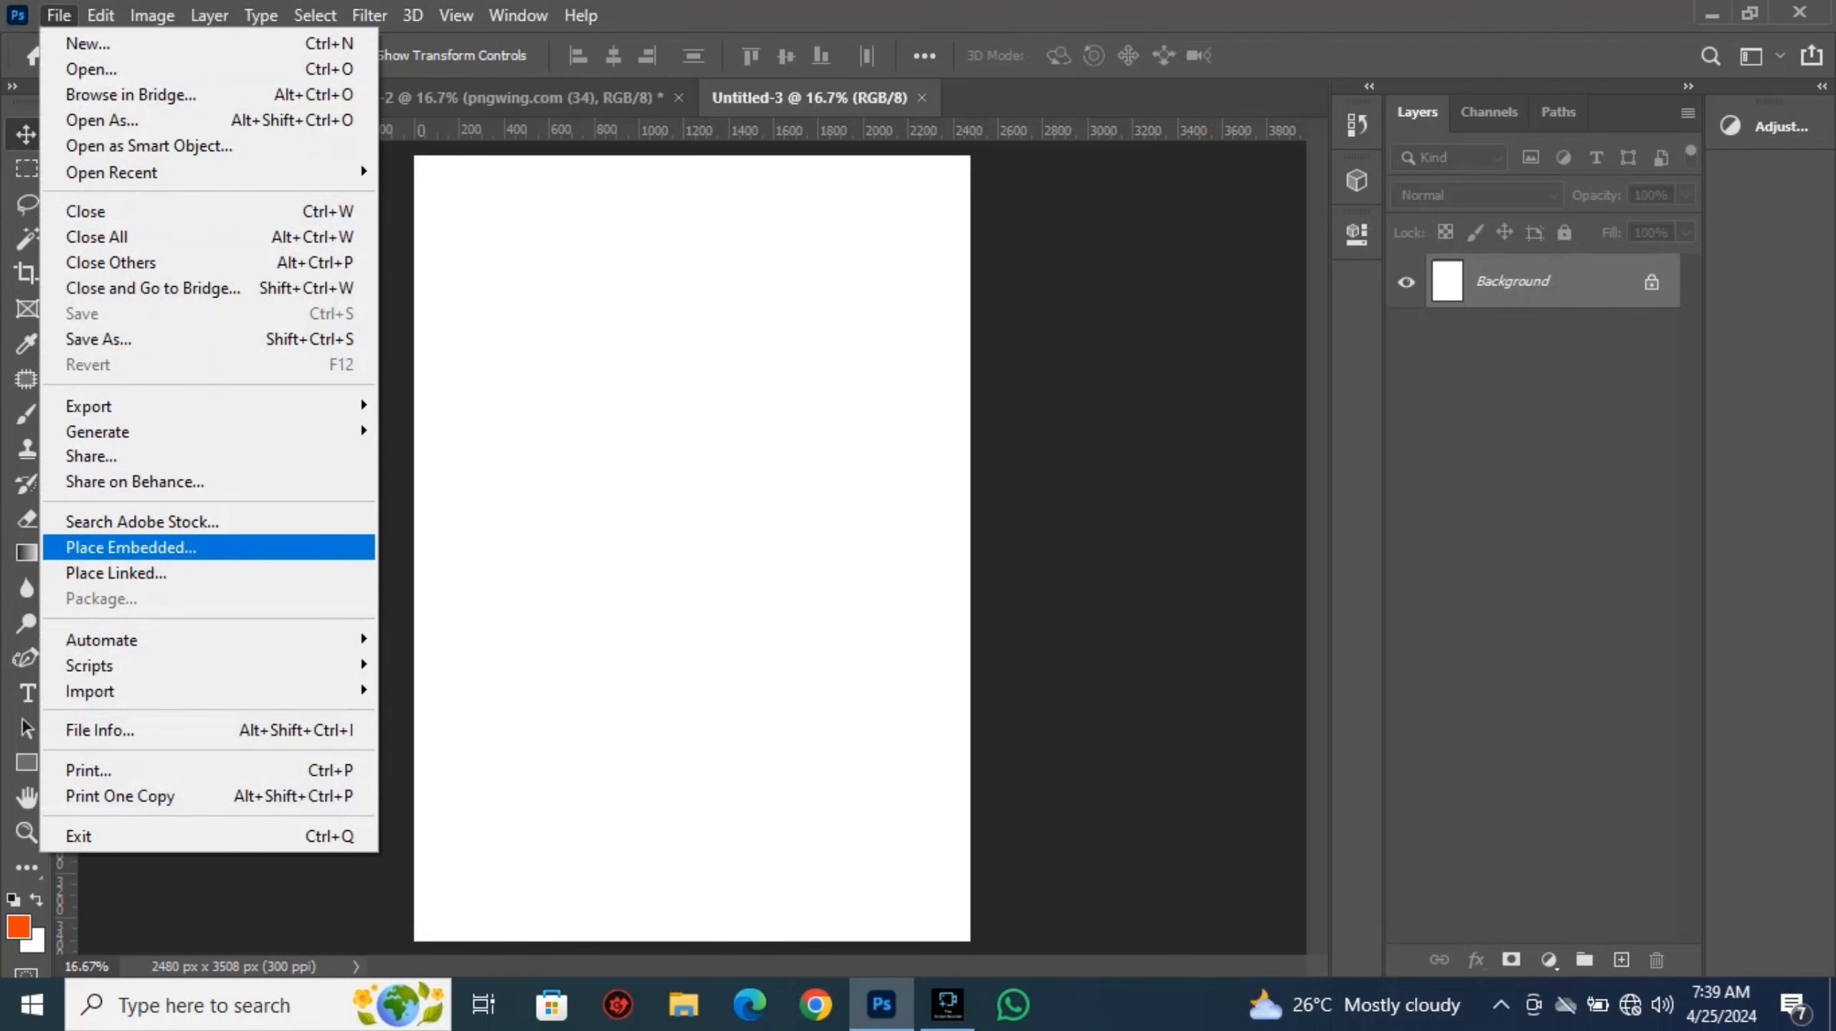
Place the image "pngwing.com (32)" from the Downloads folder into the document as a linked file
click(115, 573)
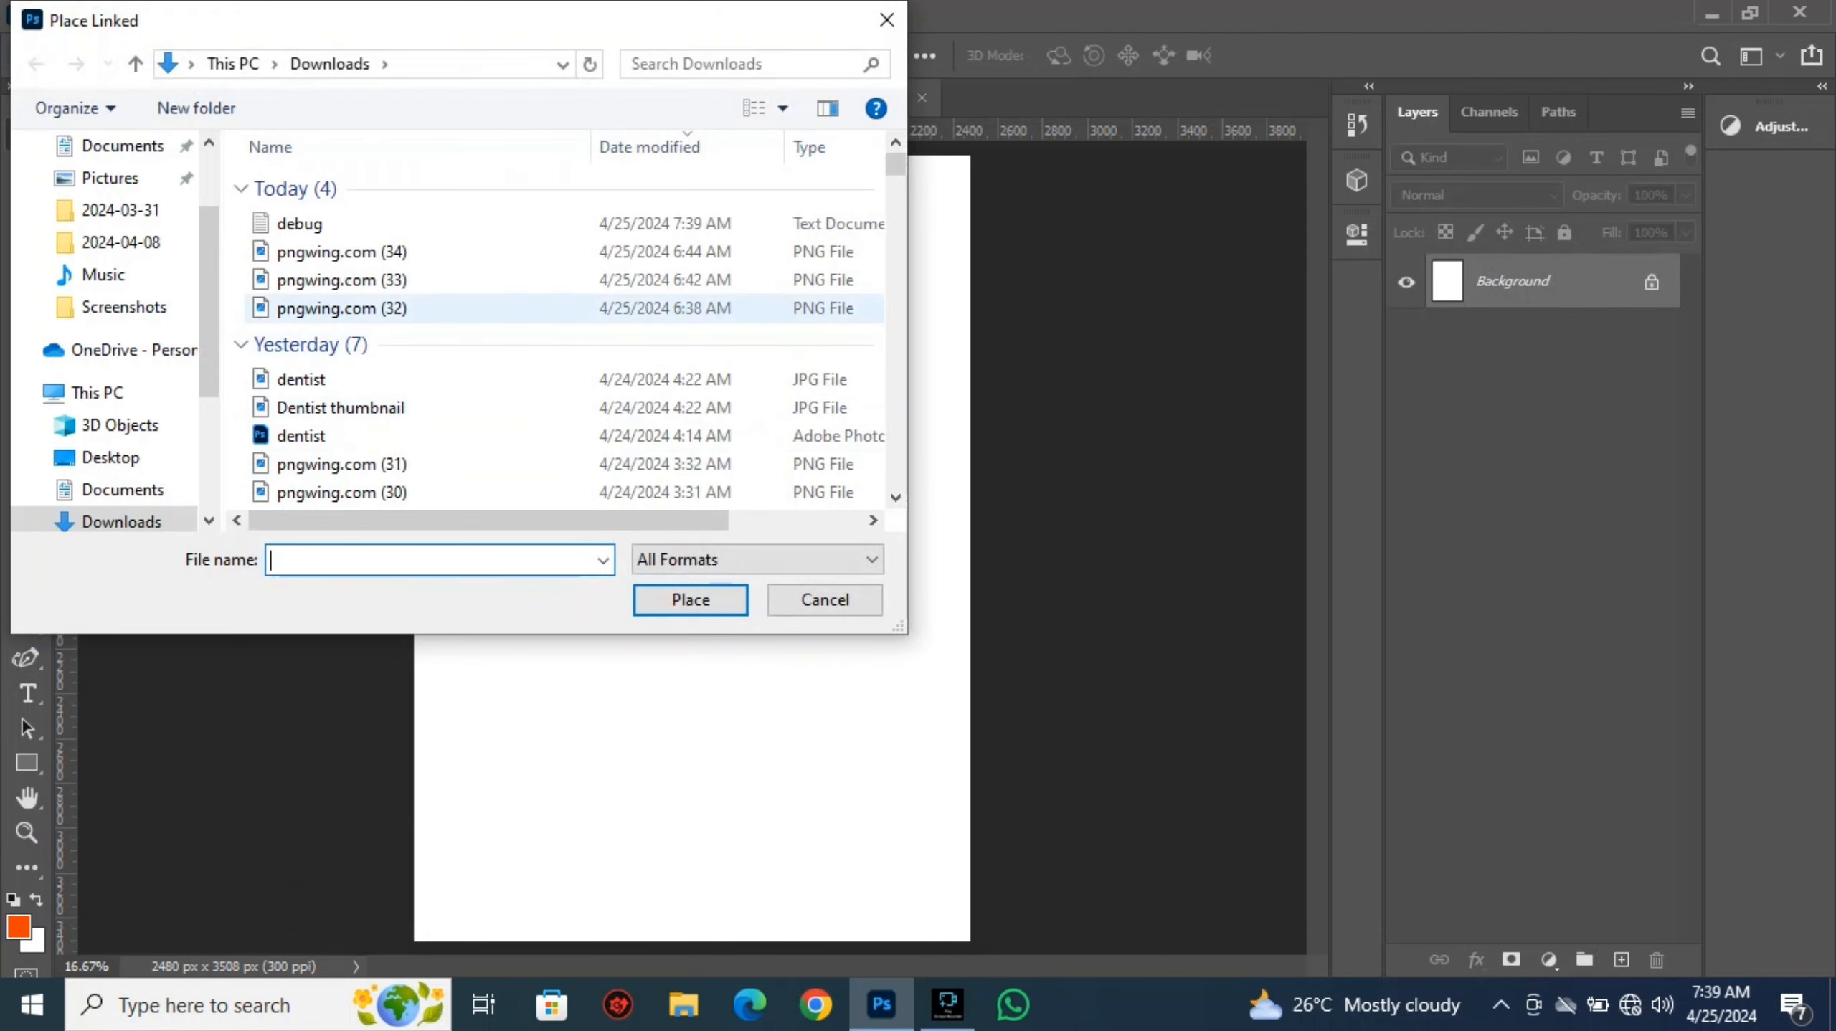
click(340, 308)
click(691, 599)
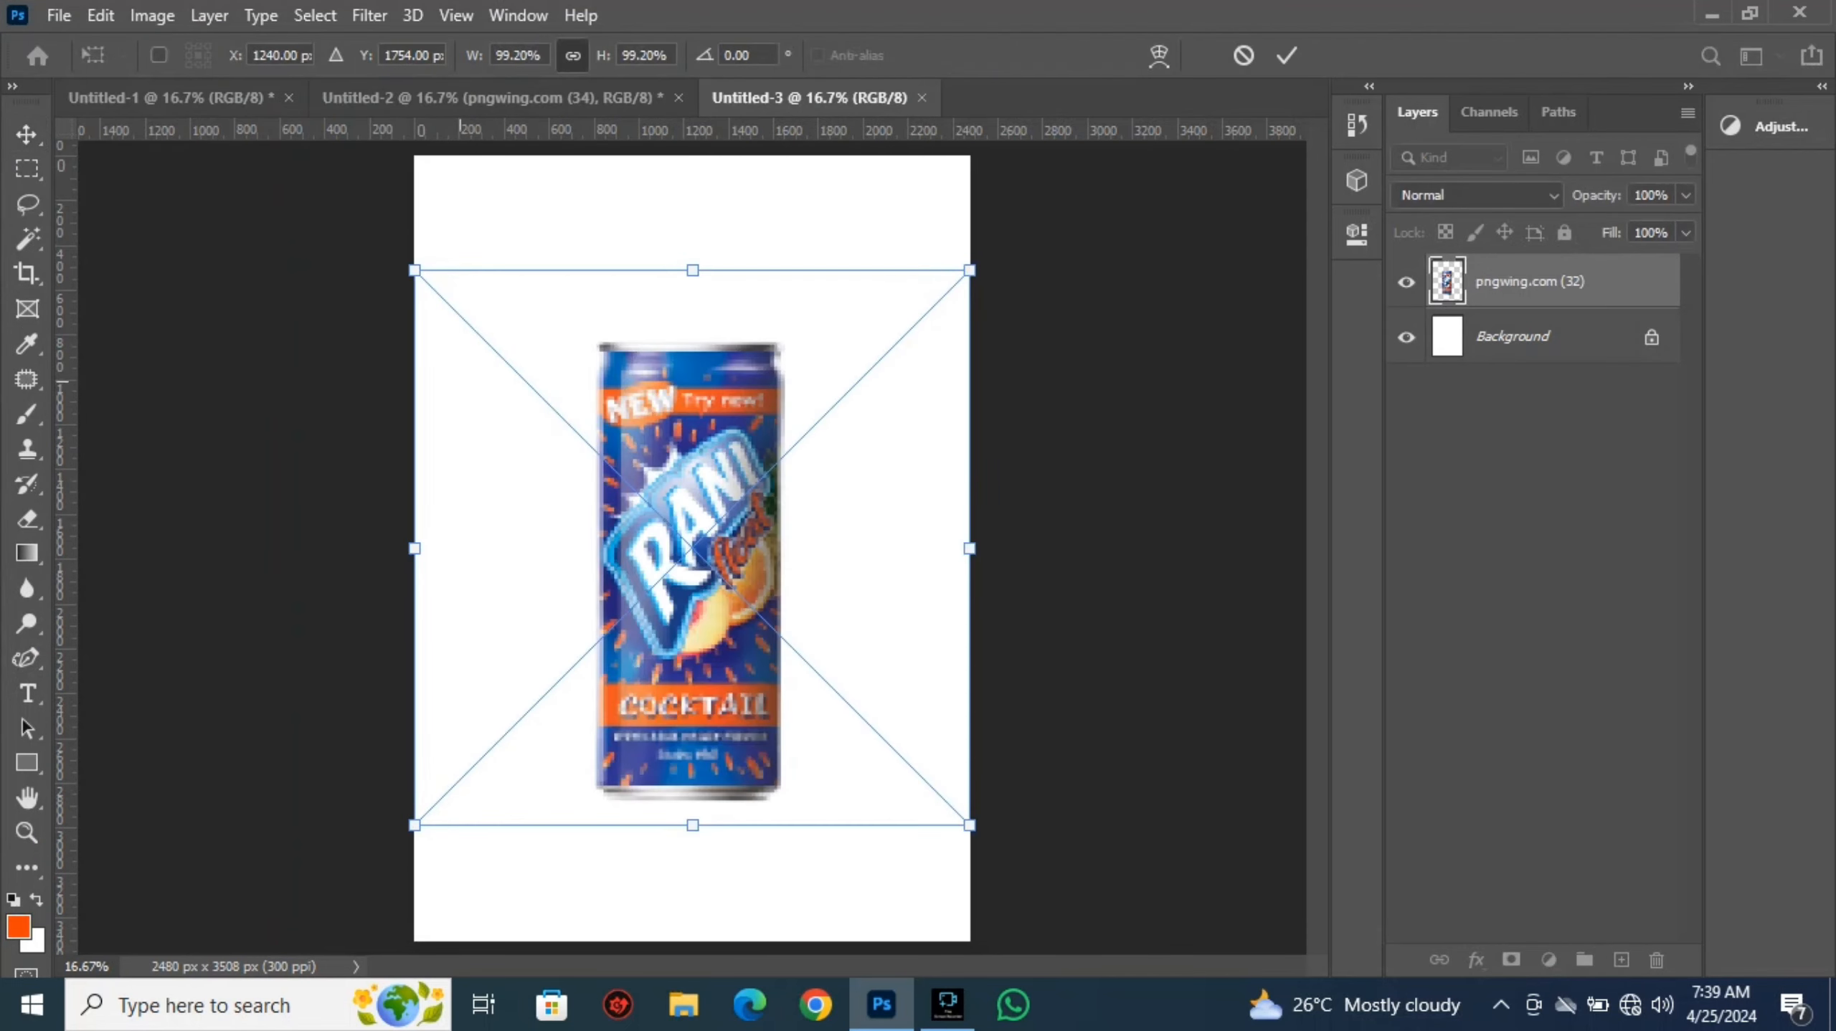
Rotate the drink can to about -12° and enlarge it to about 124%, and make the Background layer active
drag(396, 257, 354, 329)
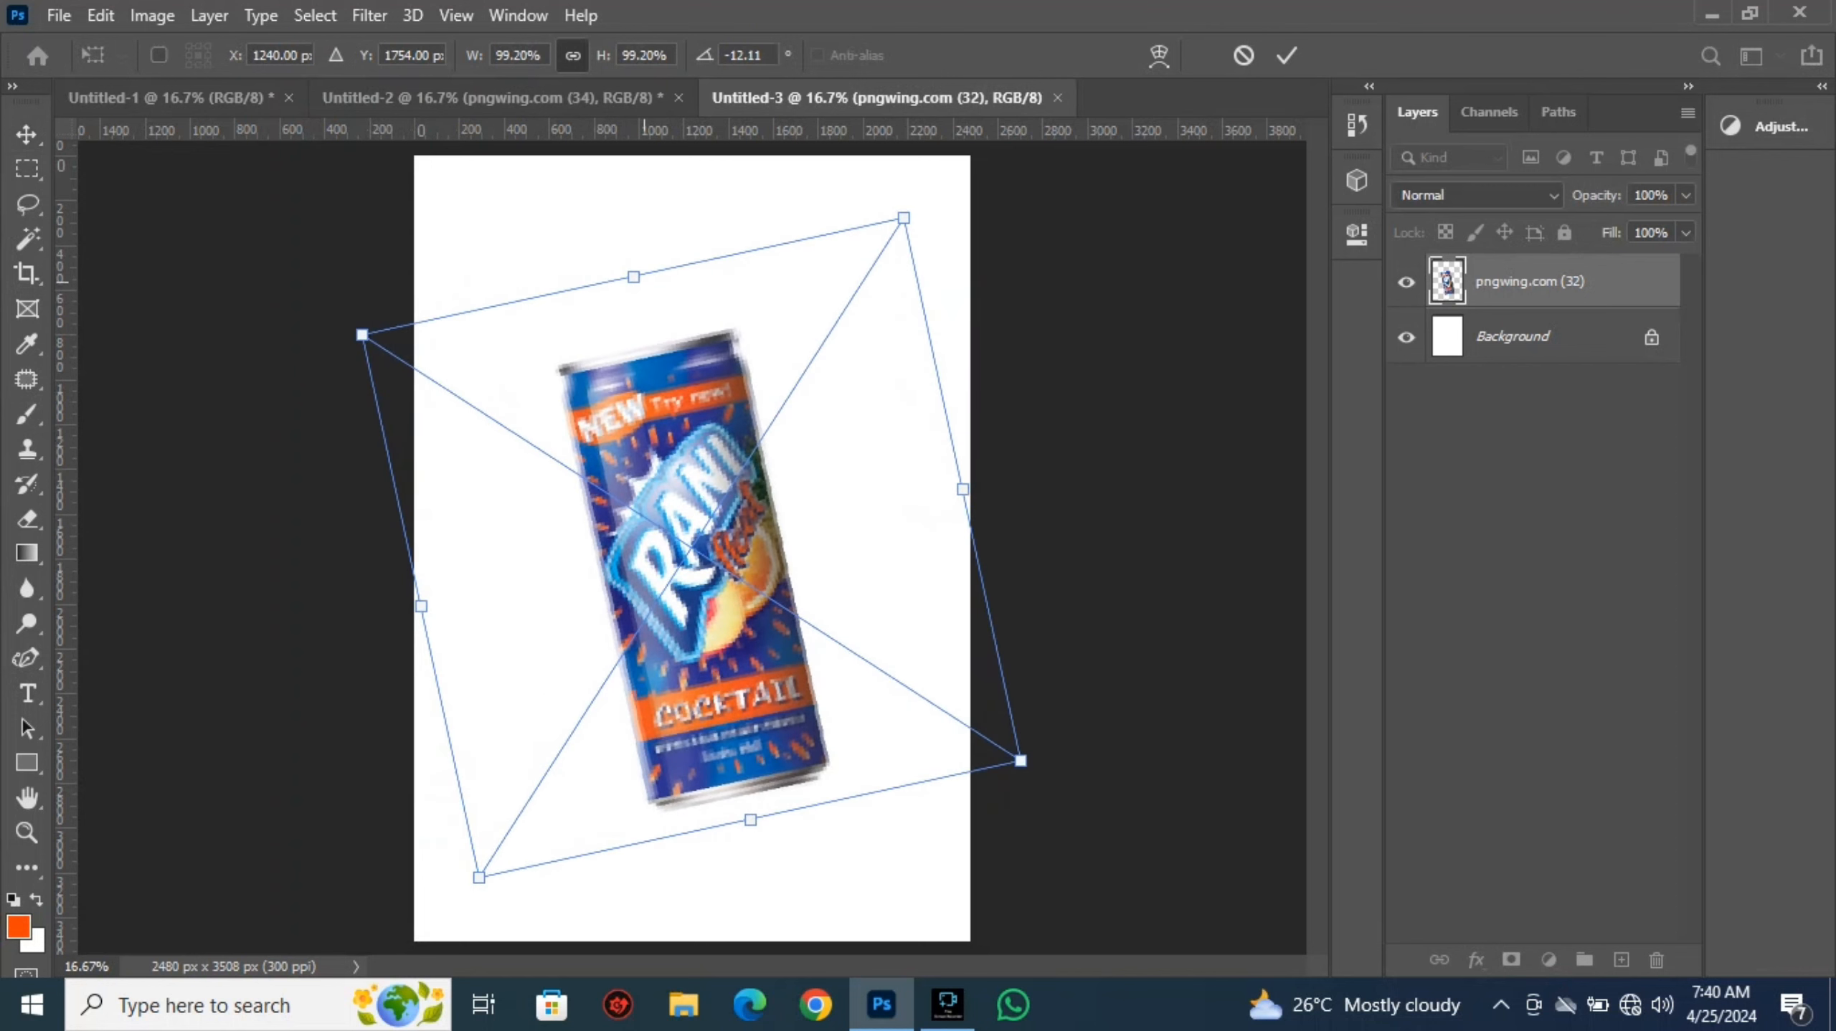
drag(634, 277, 604, 142)
drag(612, 312, 614, 361)
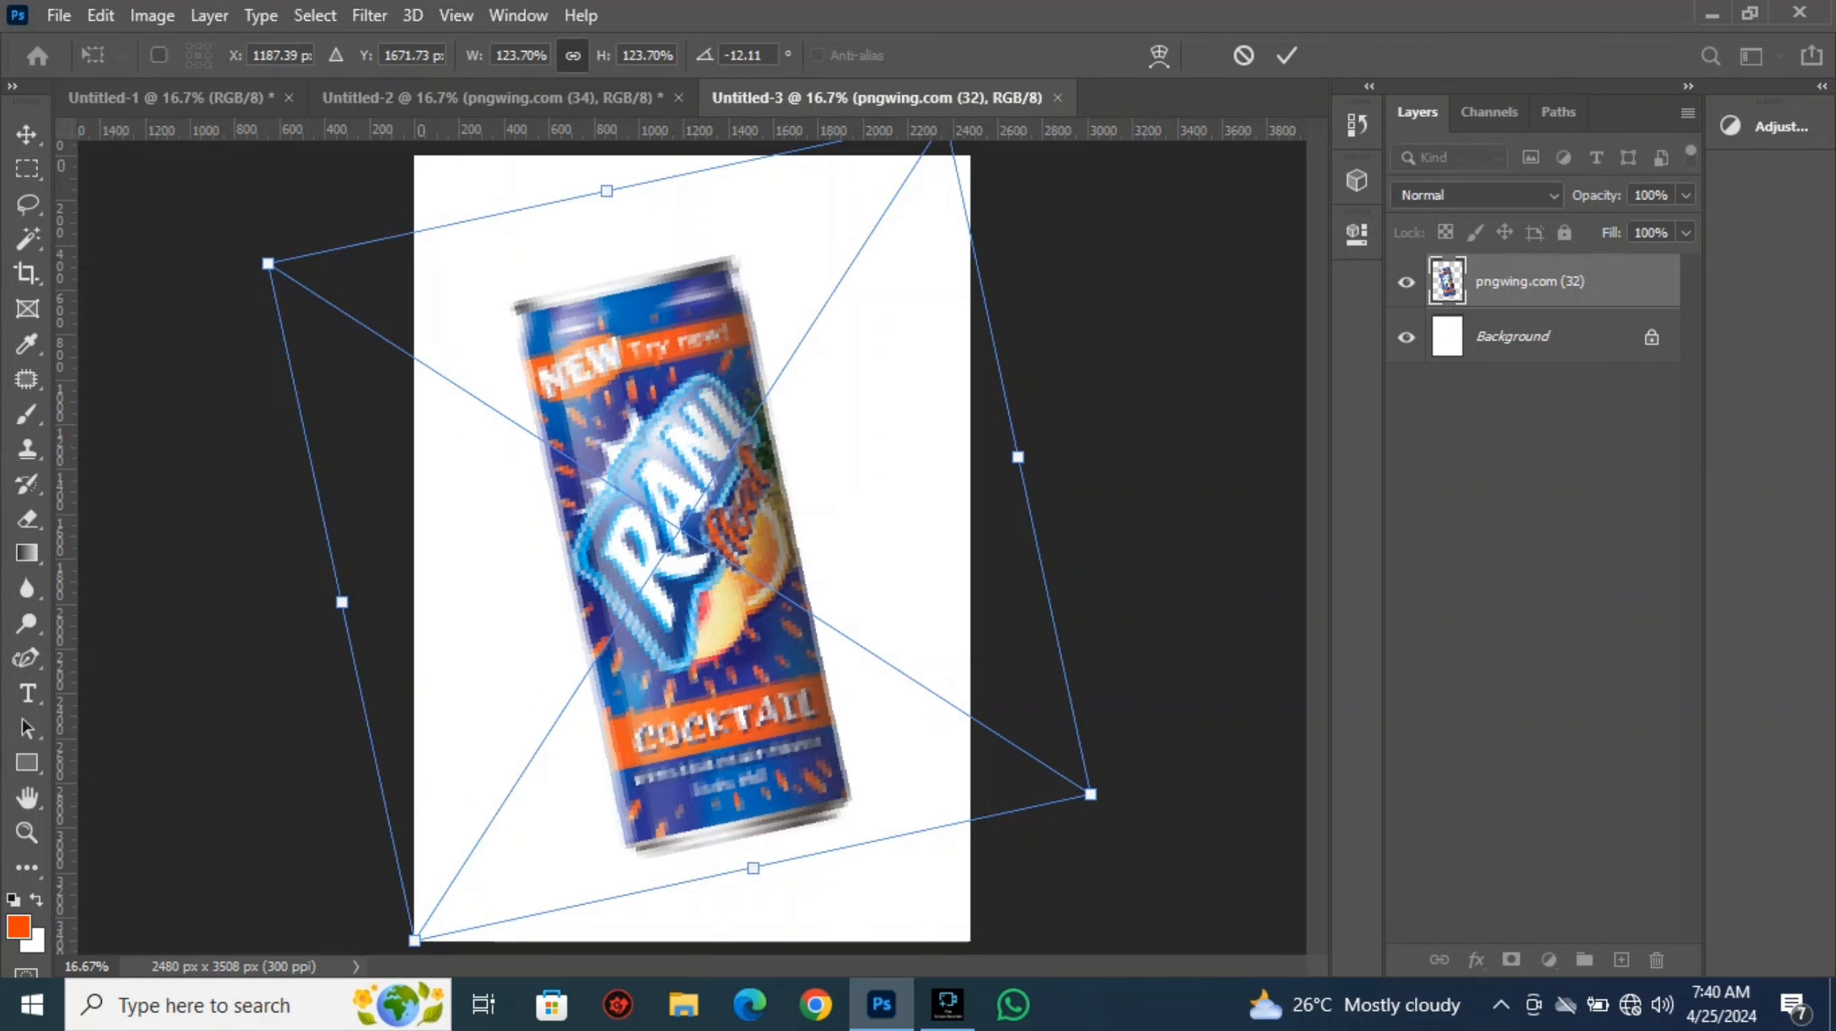
key(Return)
click(1512, 336)
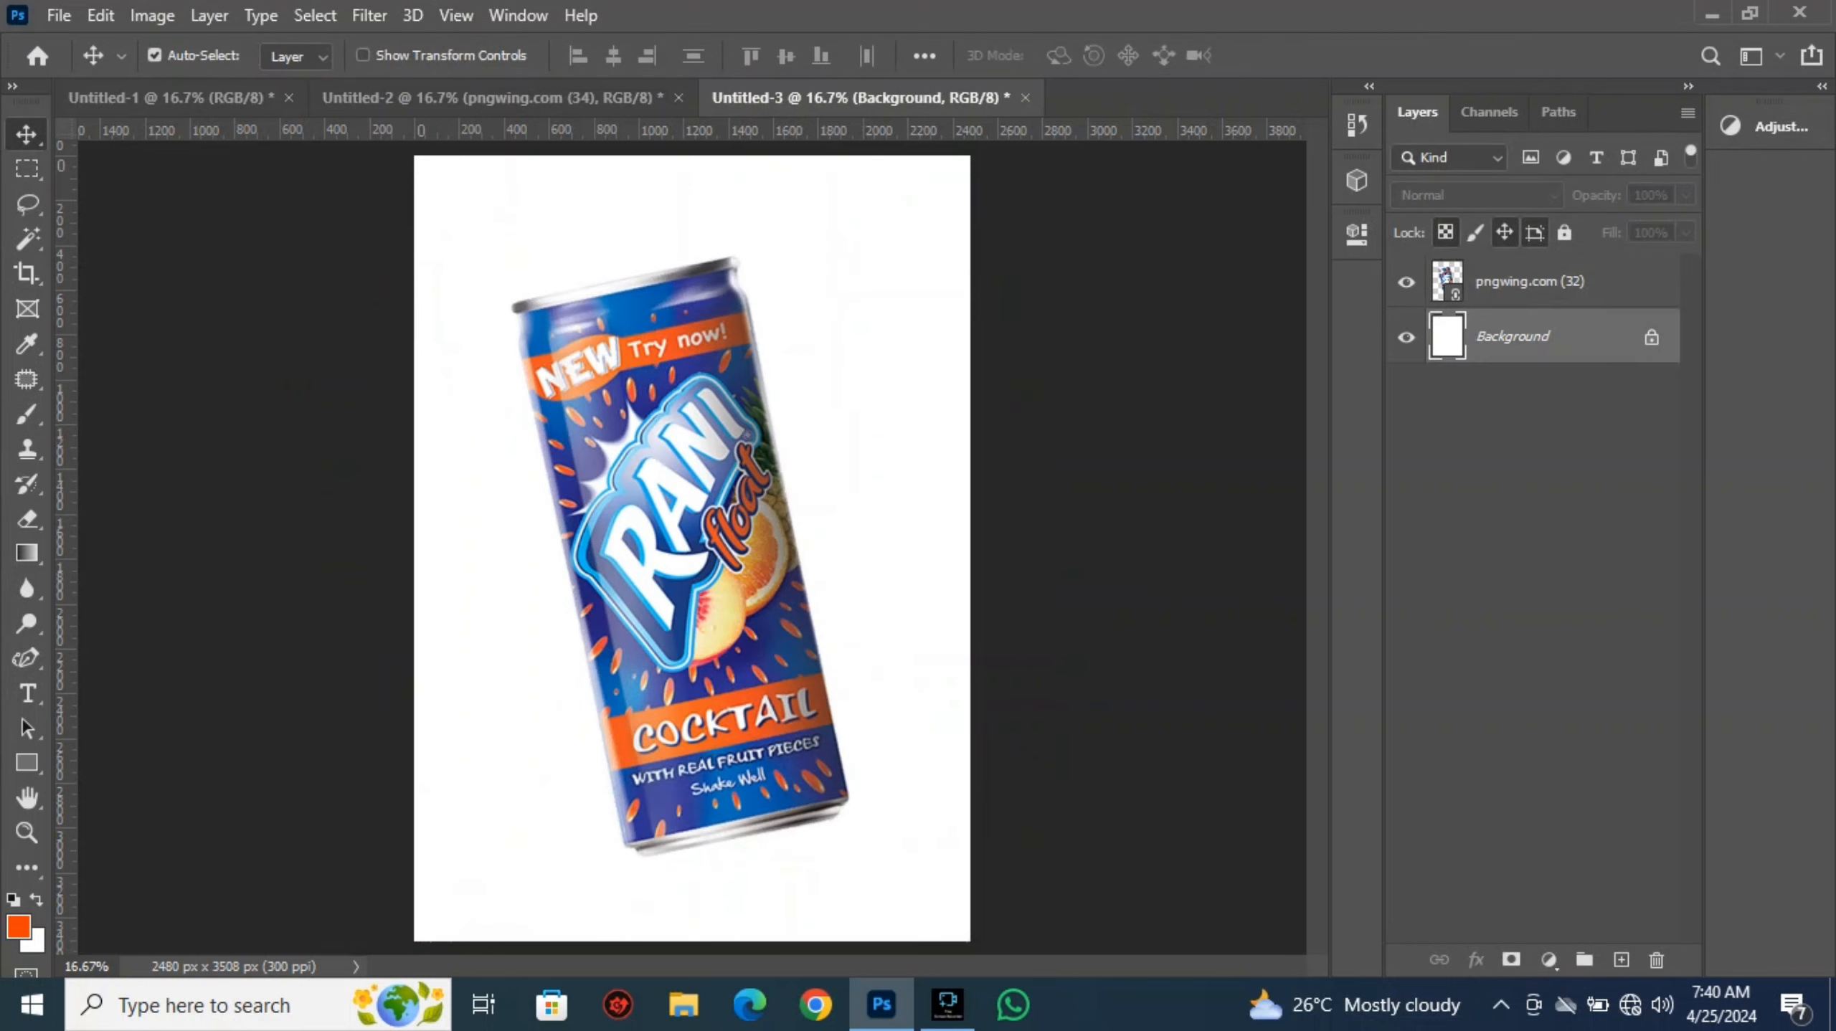
click(1548, 959)
click(1598, 510)
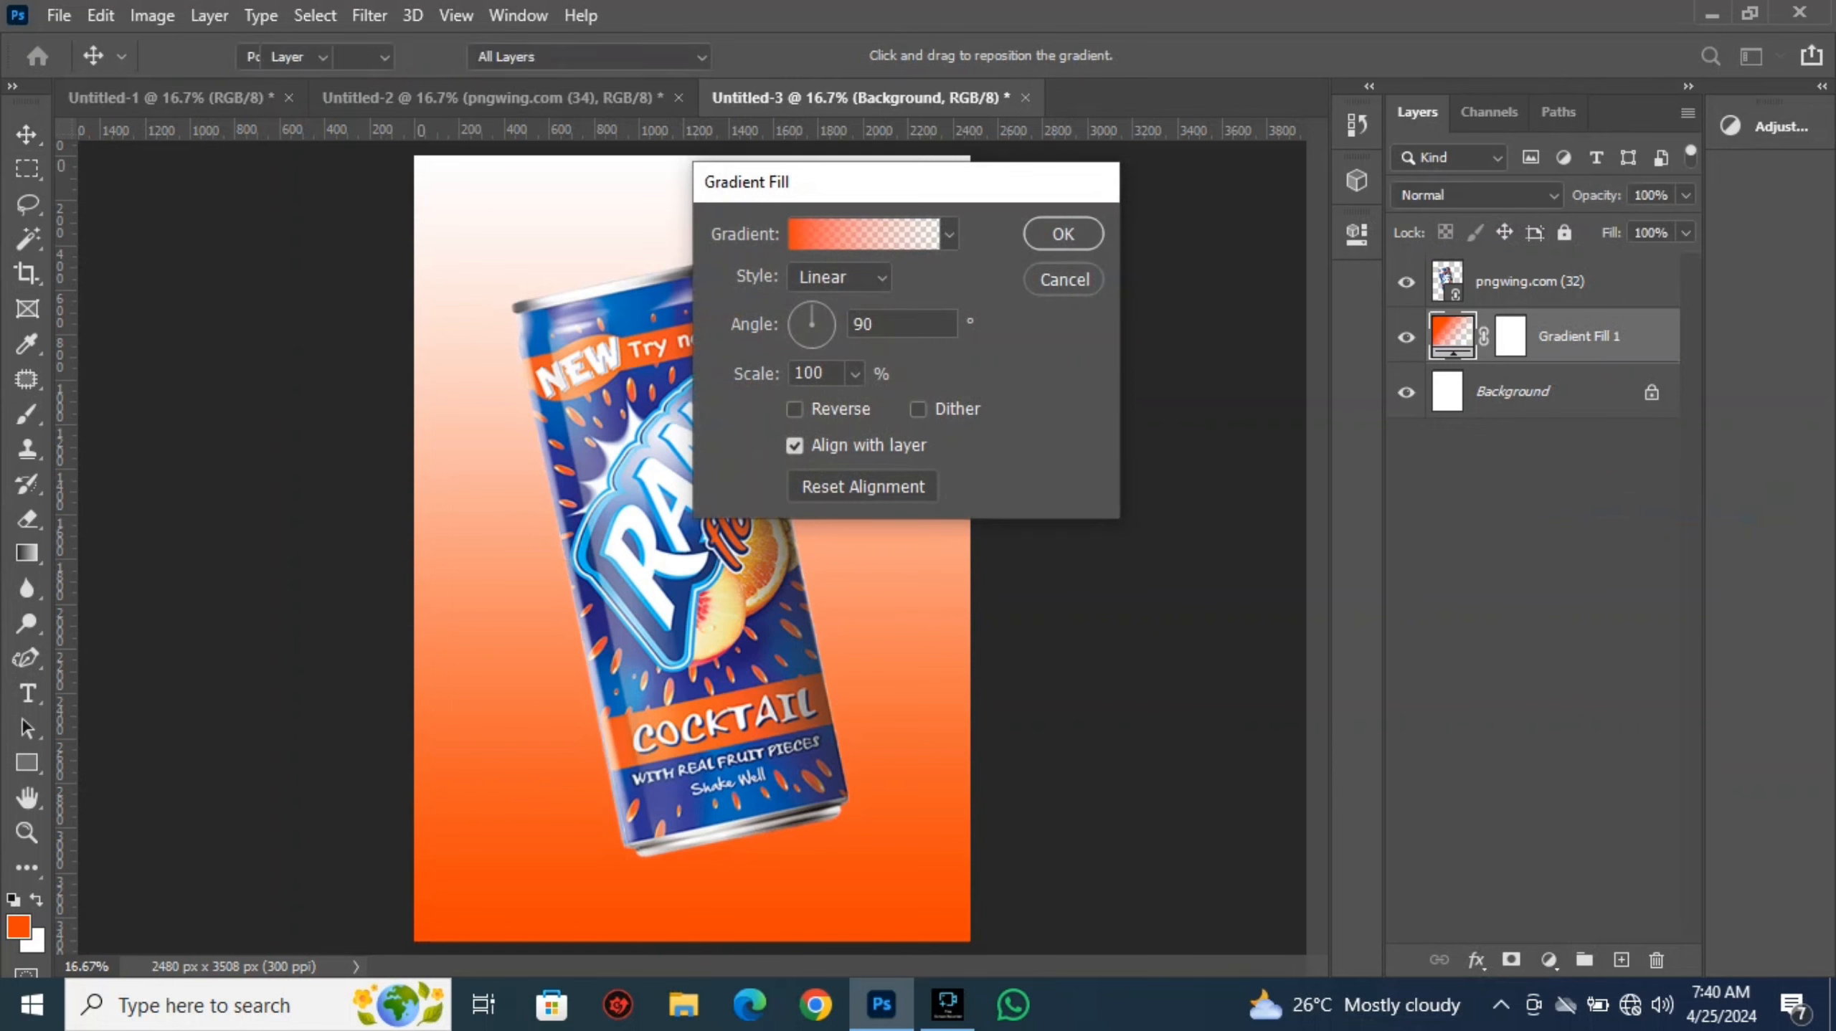
key(Escape)
Draw a rectangle shape about 2636 × 3568 px behind the can, covering the whole canvas
click(27, 762)
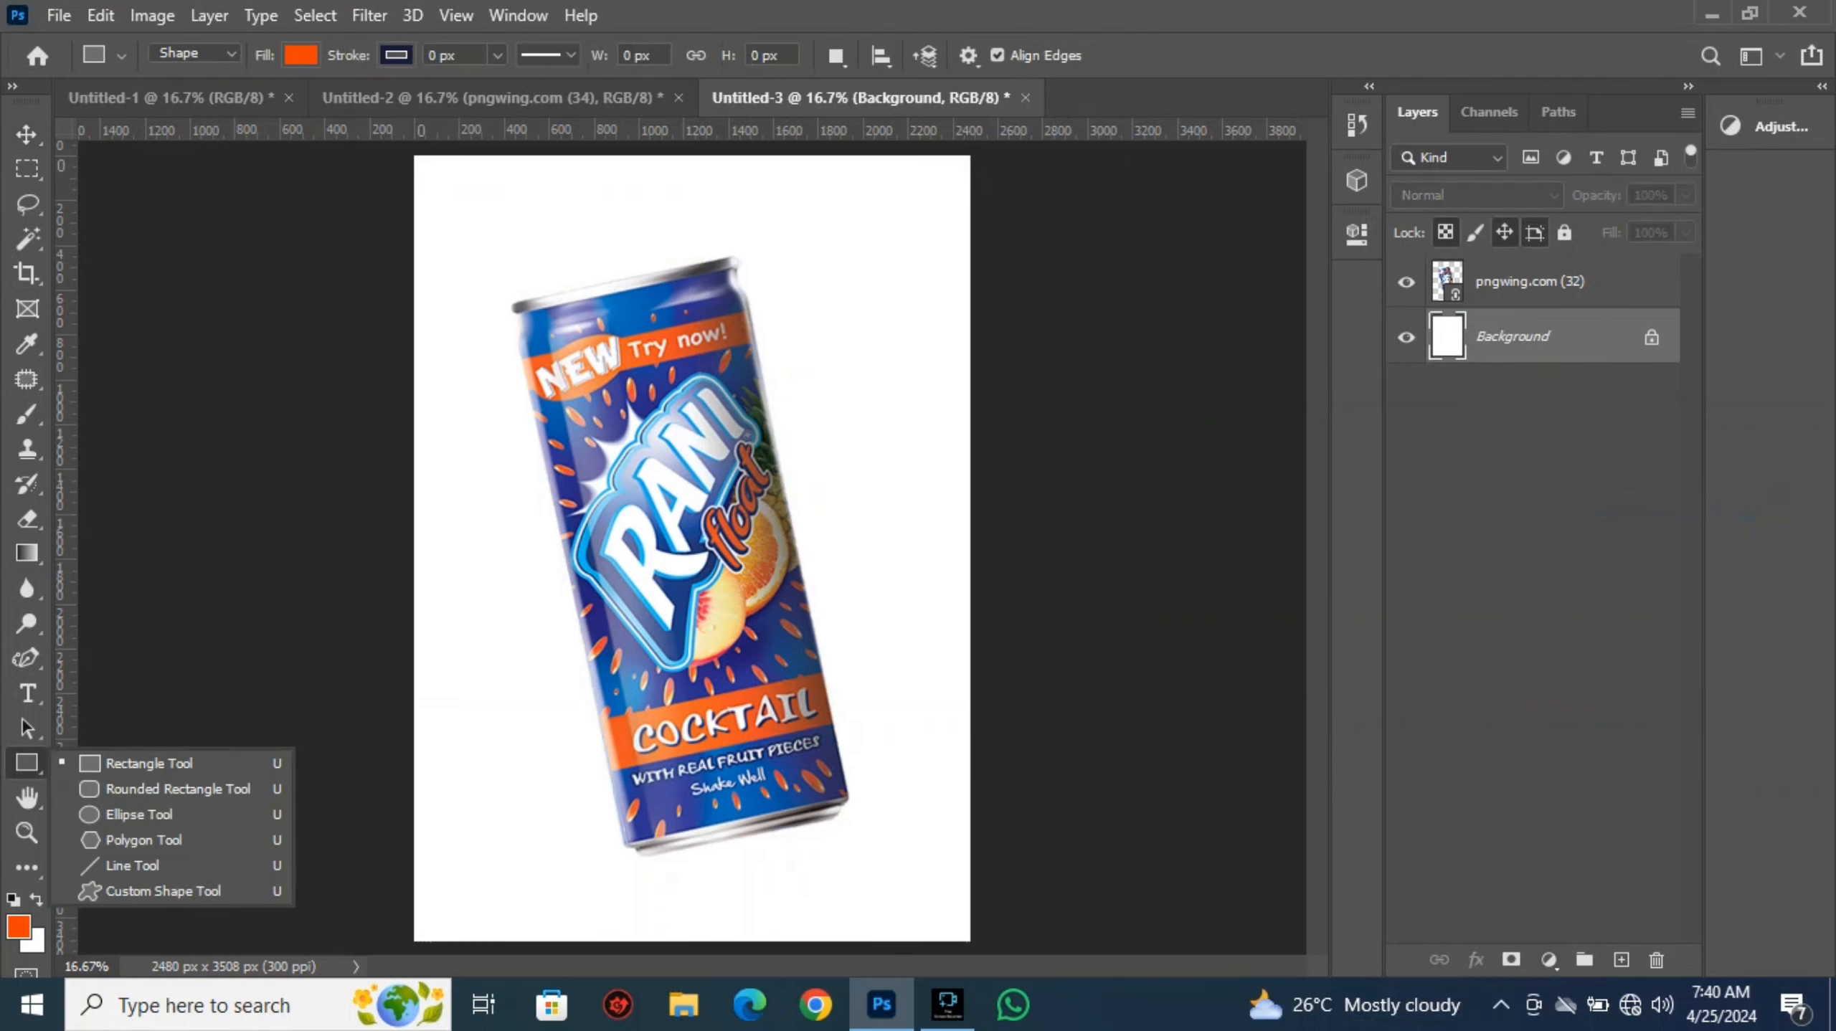
click(144, 762)
drag(396, 150, 988, 948)
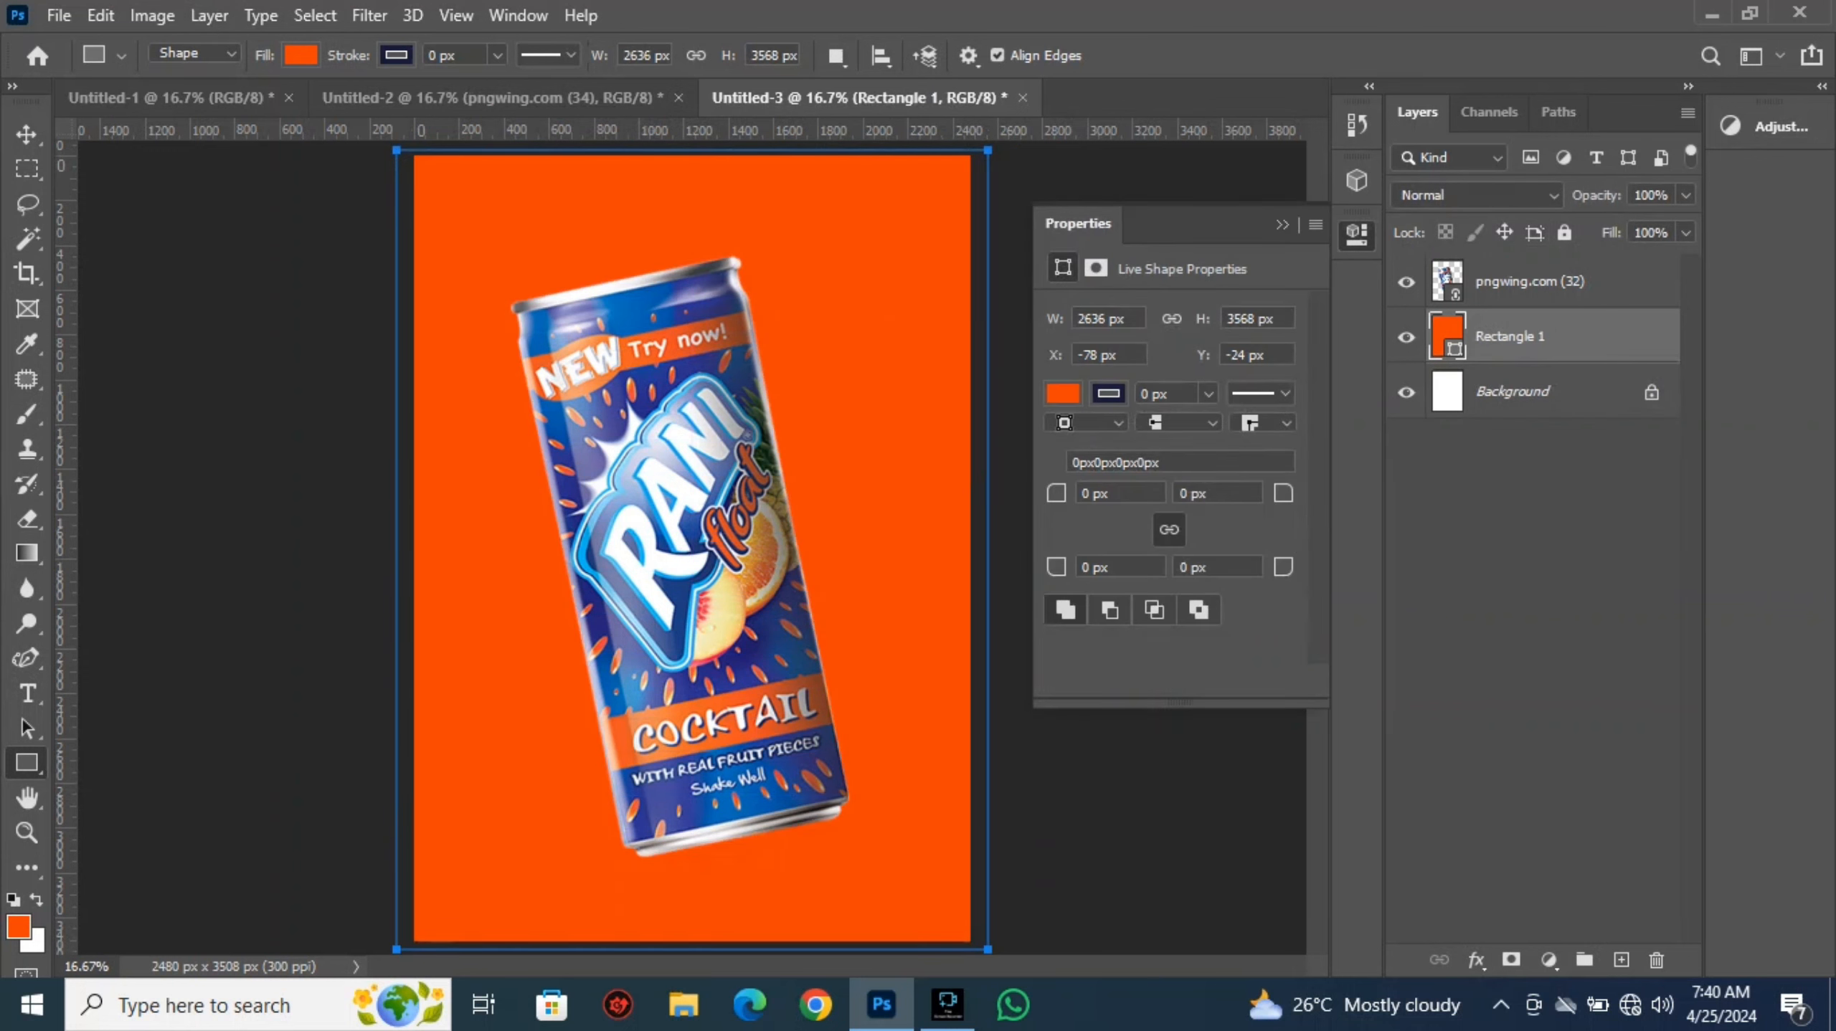
Fill the background rectangle with the dark-to-bright blue linear gradient preset at a 90° angle
click(301, 55)
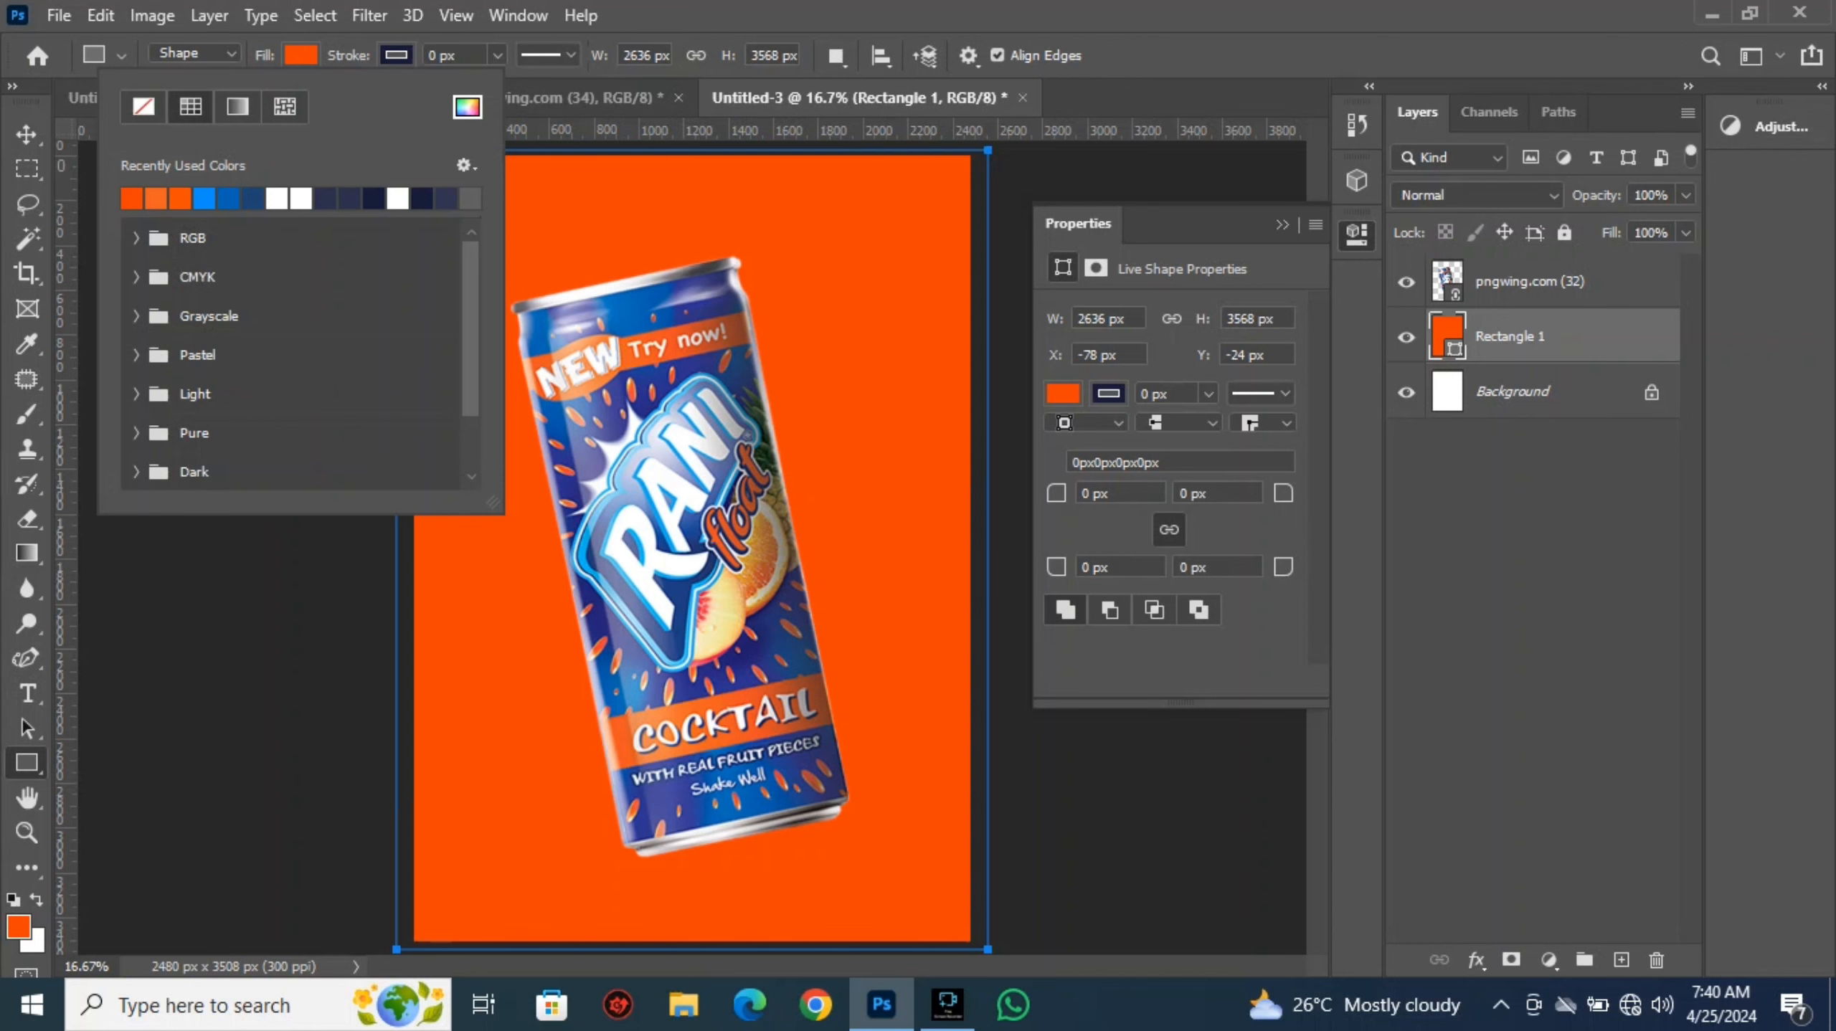
click(237, 106)
click(131, 199)
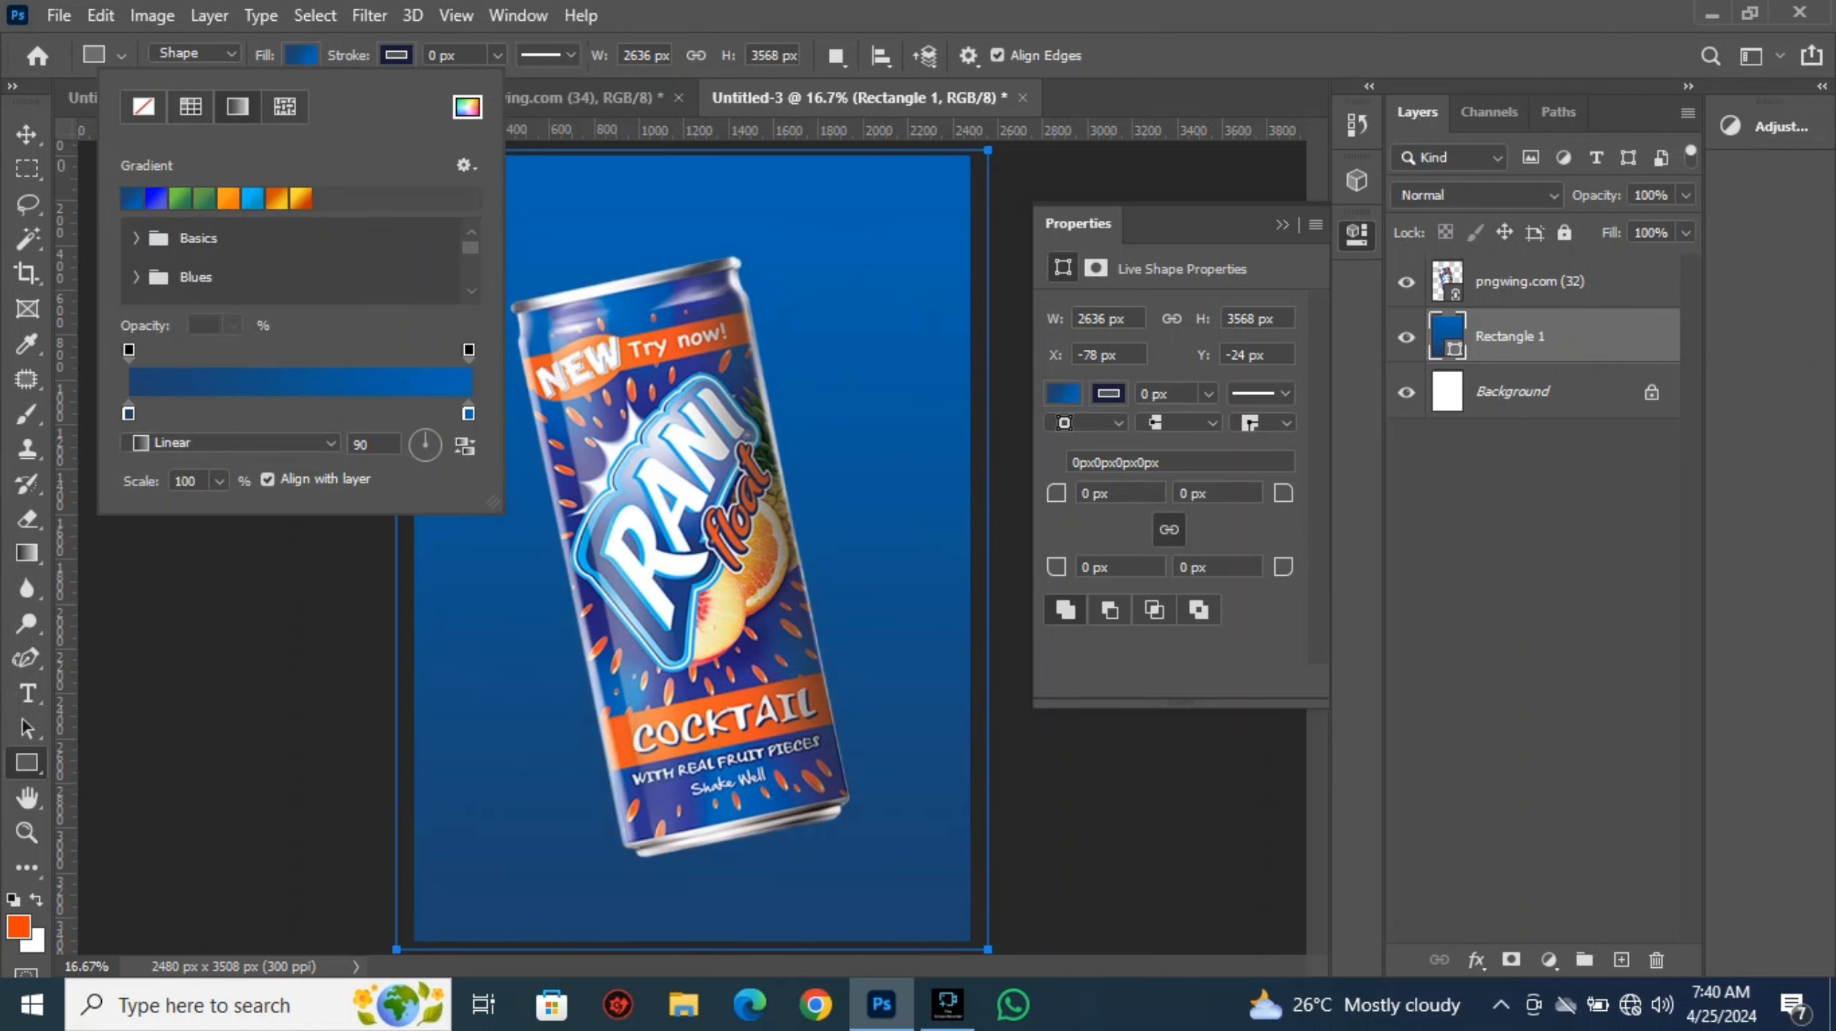
key(Return)
key(v)
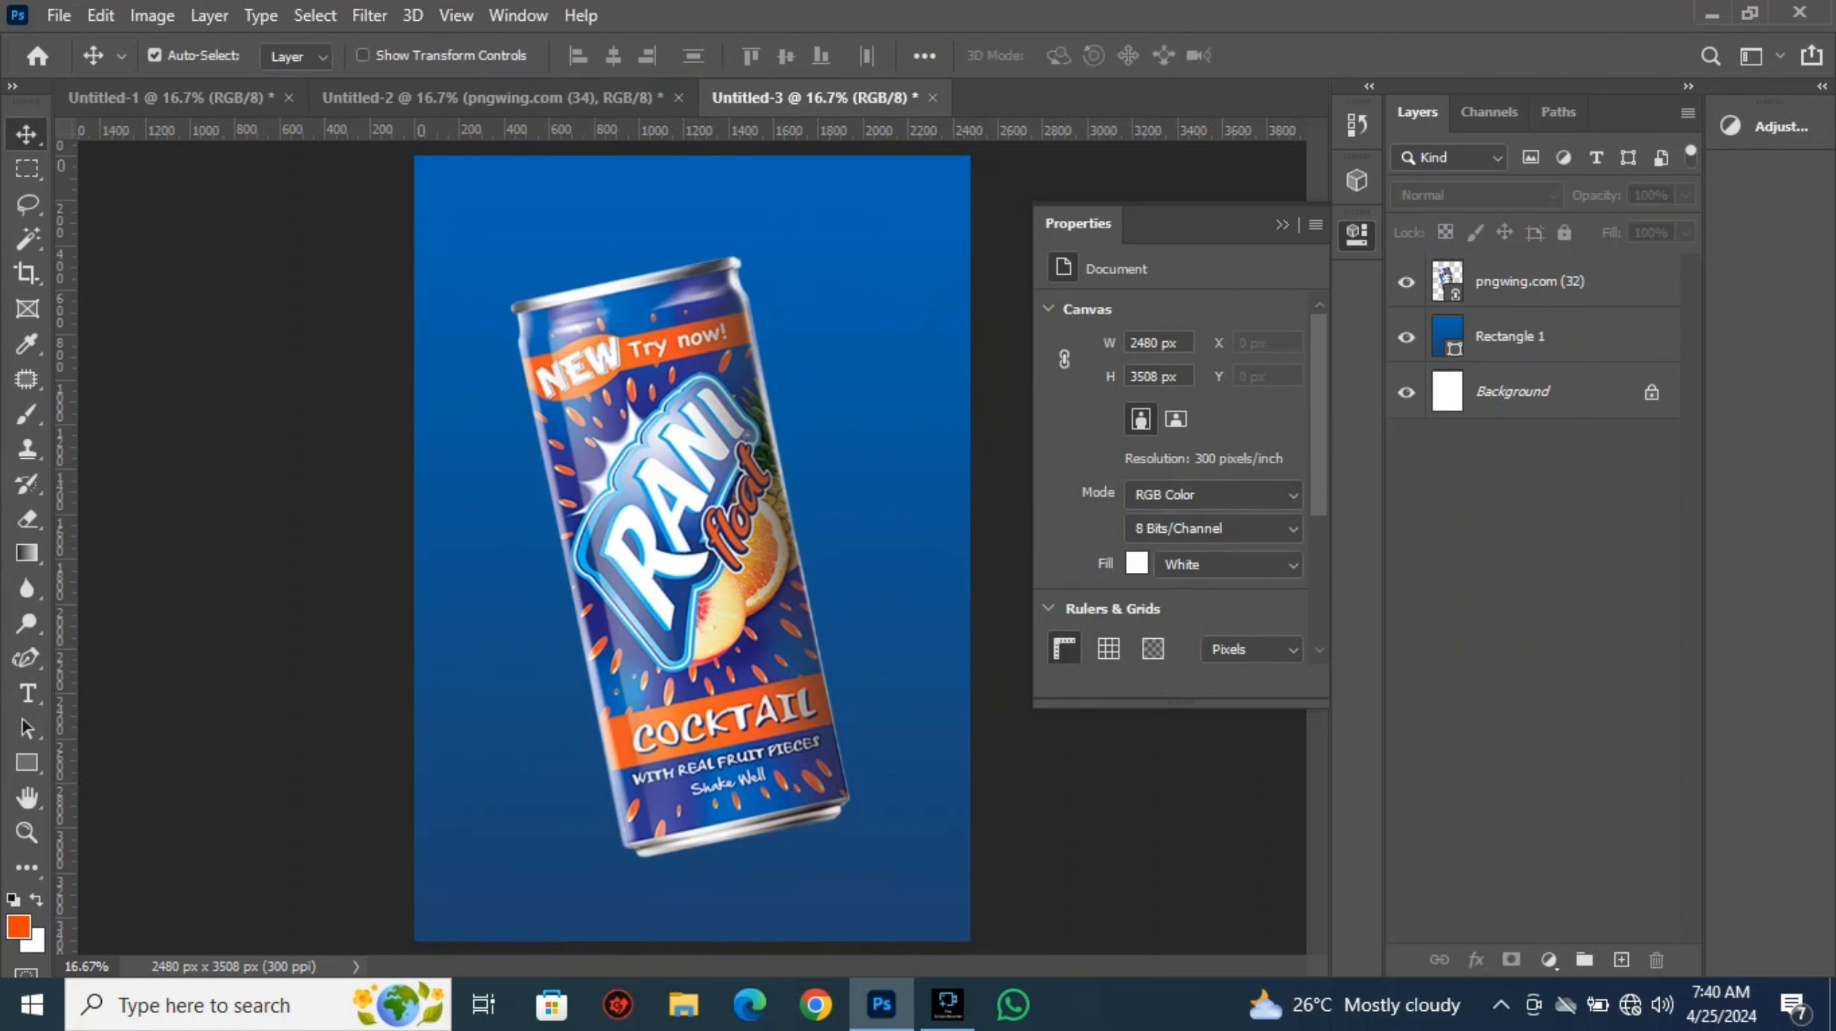
Trace a line shape about 497 × 2387 px along the can's right edge with the Curvature Pen tool
click(26, 658)
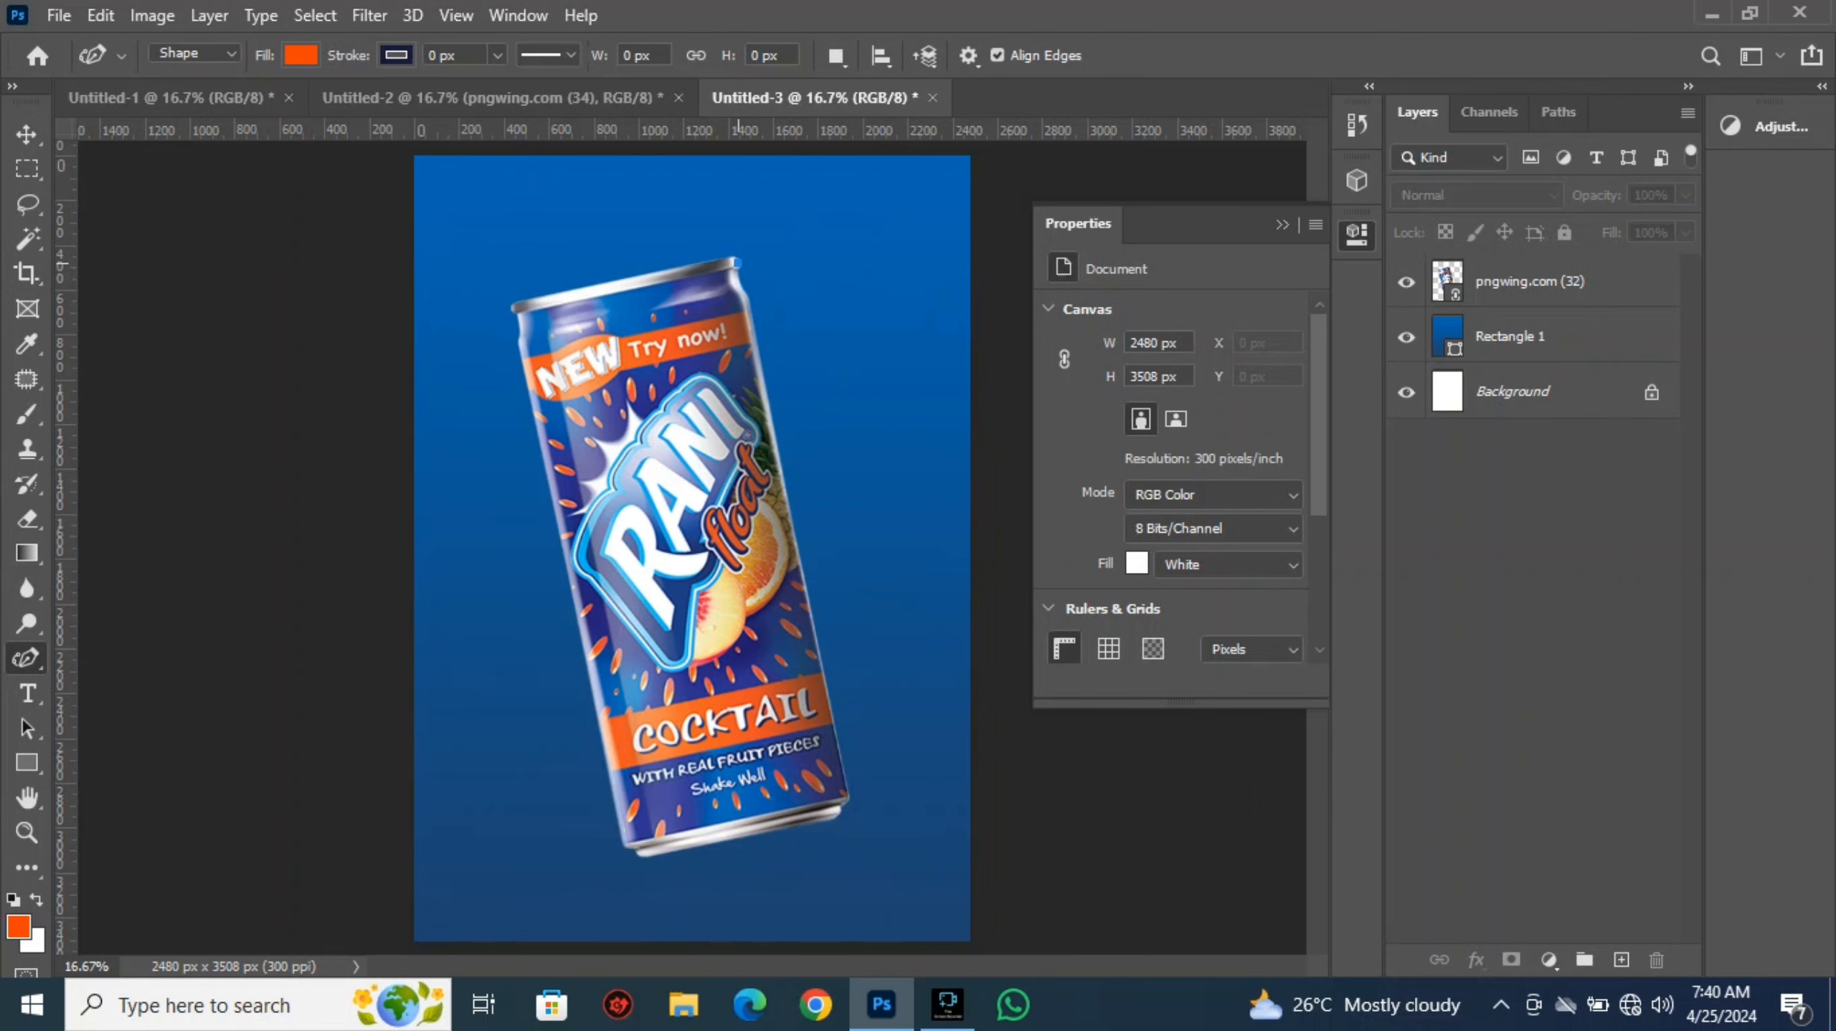
click(738, 264)
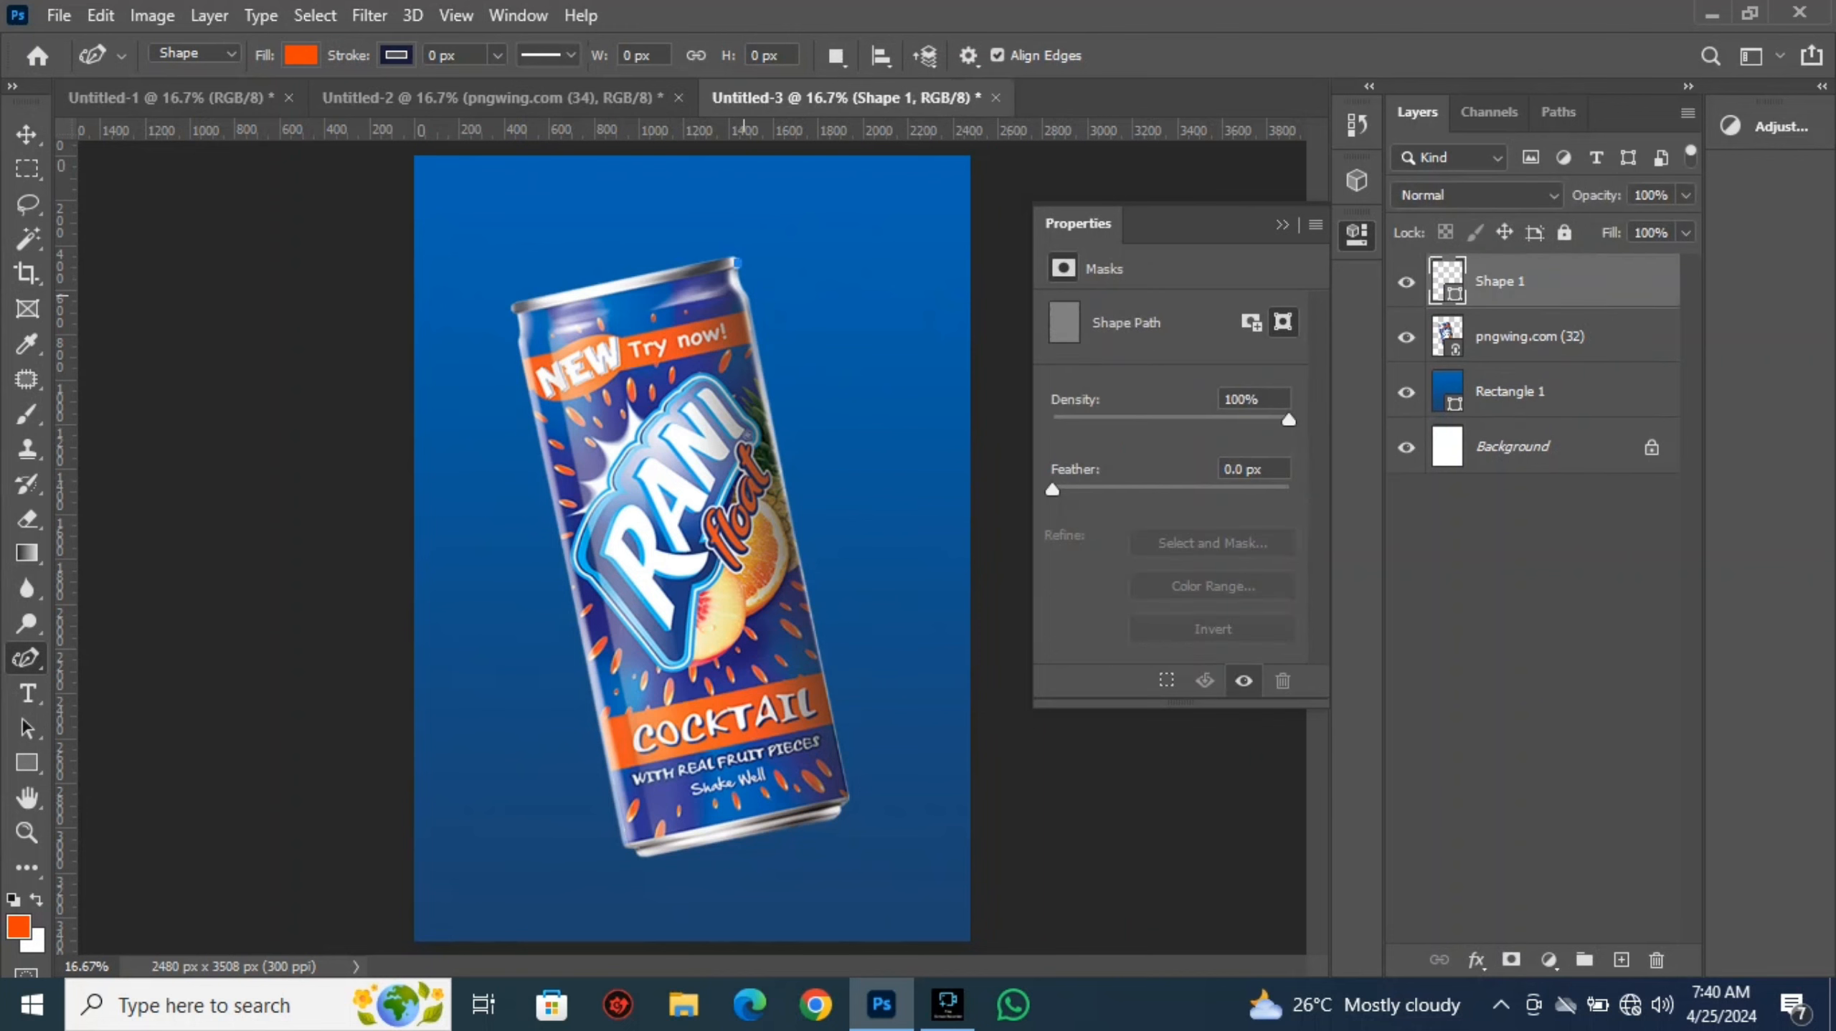
drag(746, 296, 763, 320)
click(854, 799)
drag(854, 799, 849, 798)
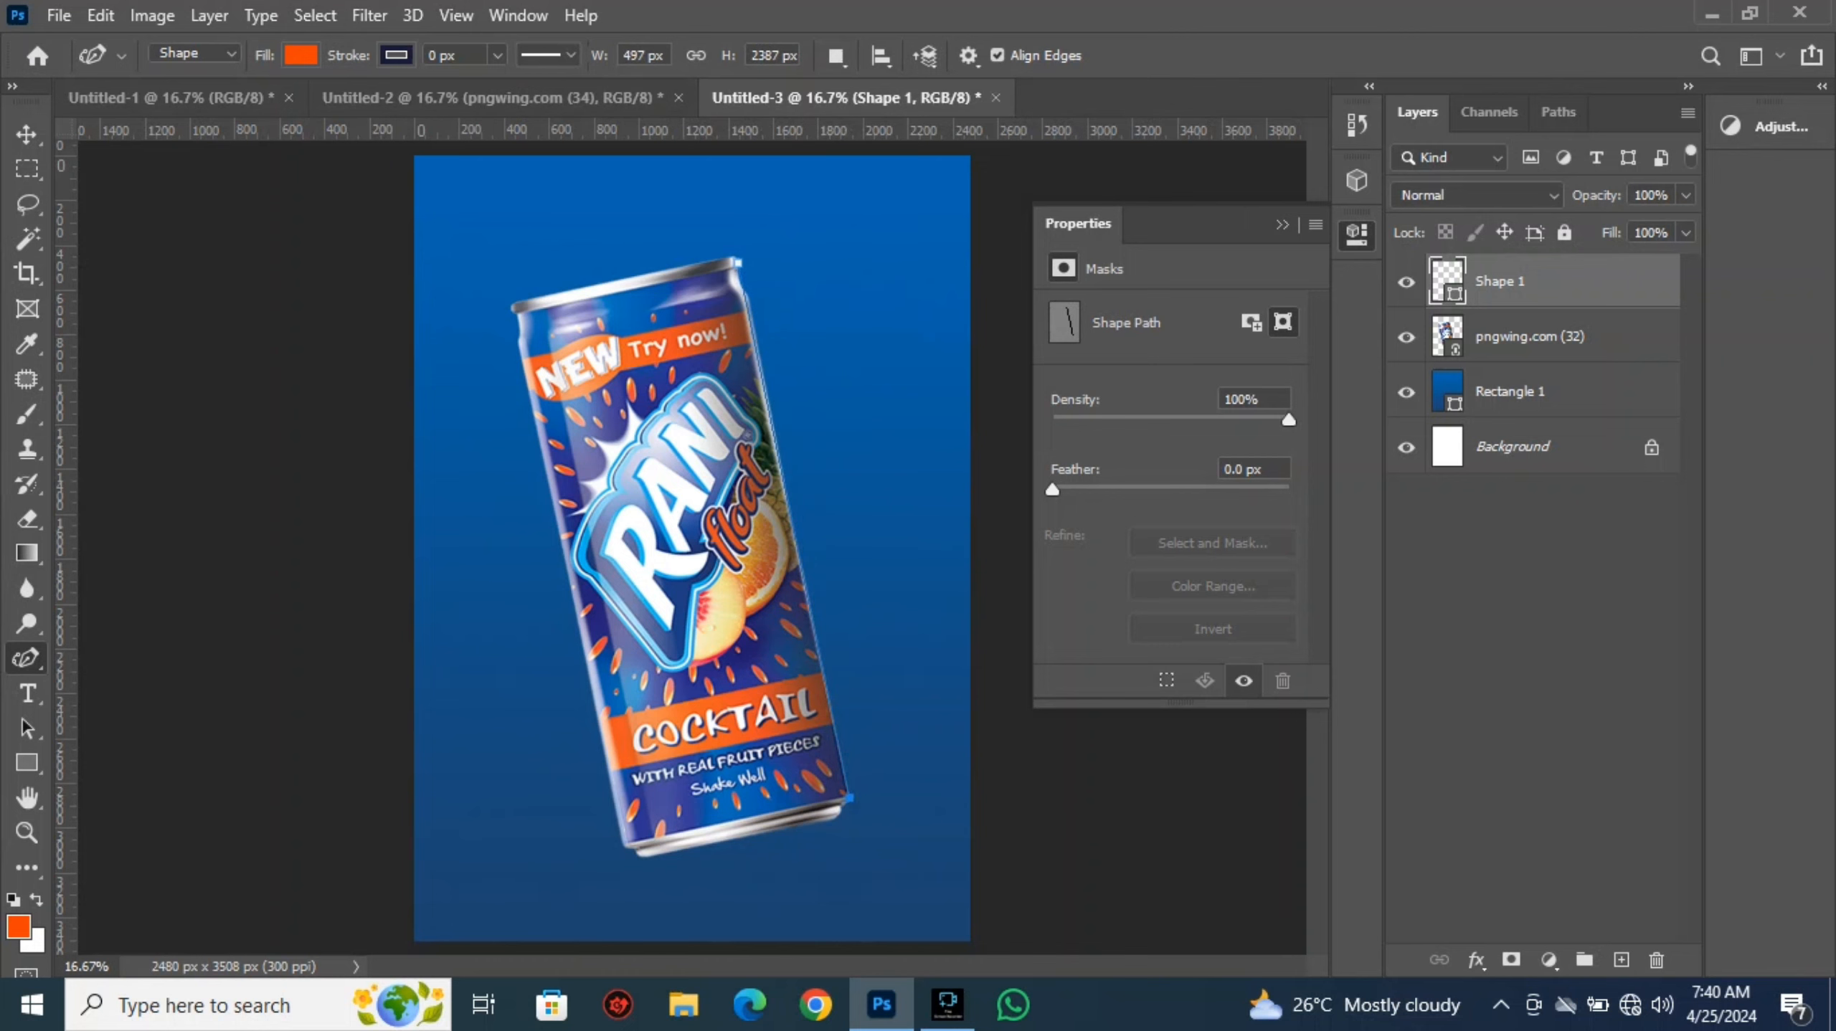
Give the traced line no fill and a 17 px orange stroke, and move its layer beneath the can
click(300, 56)
click(144, 107)
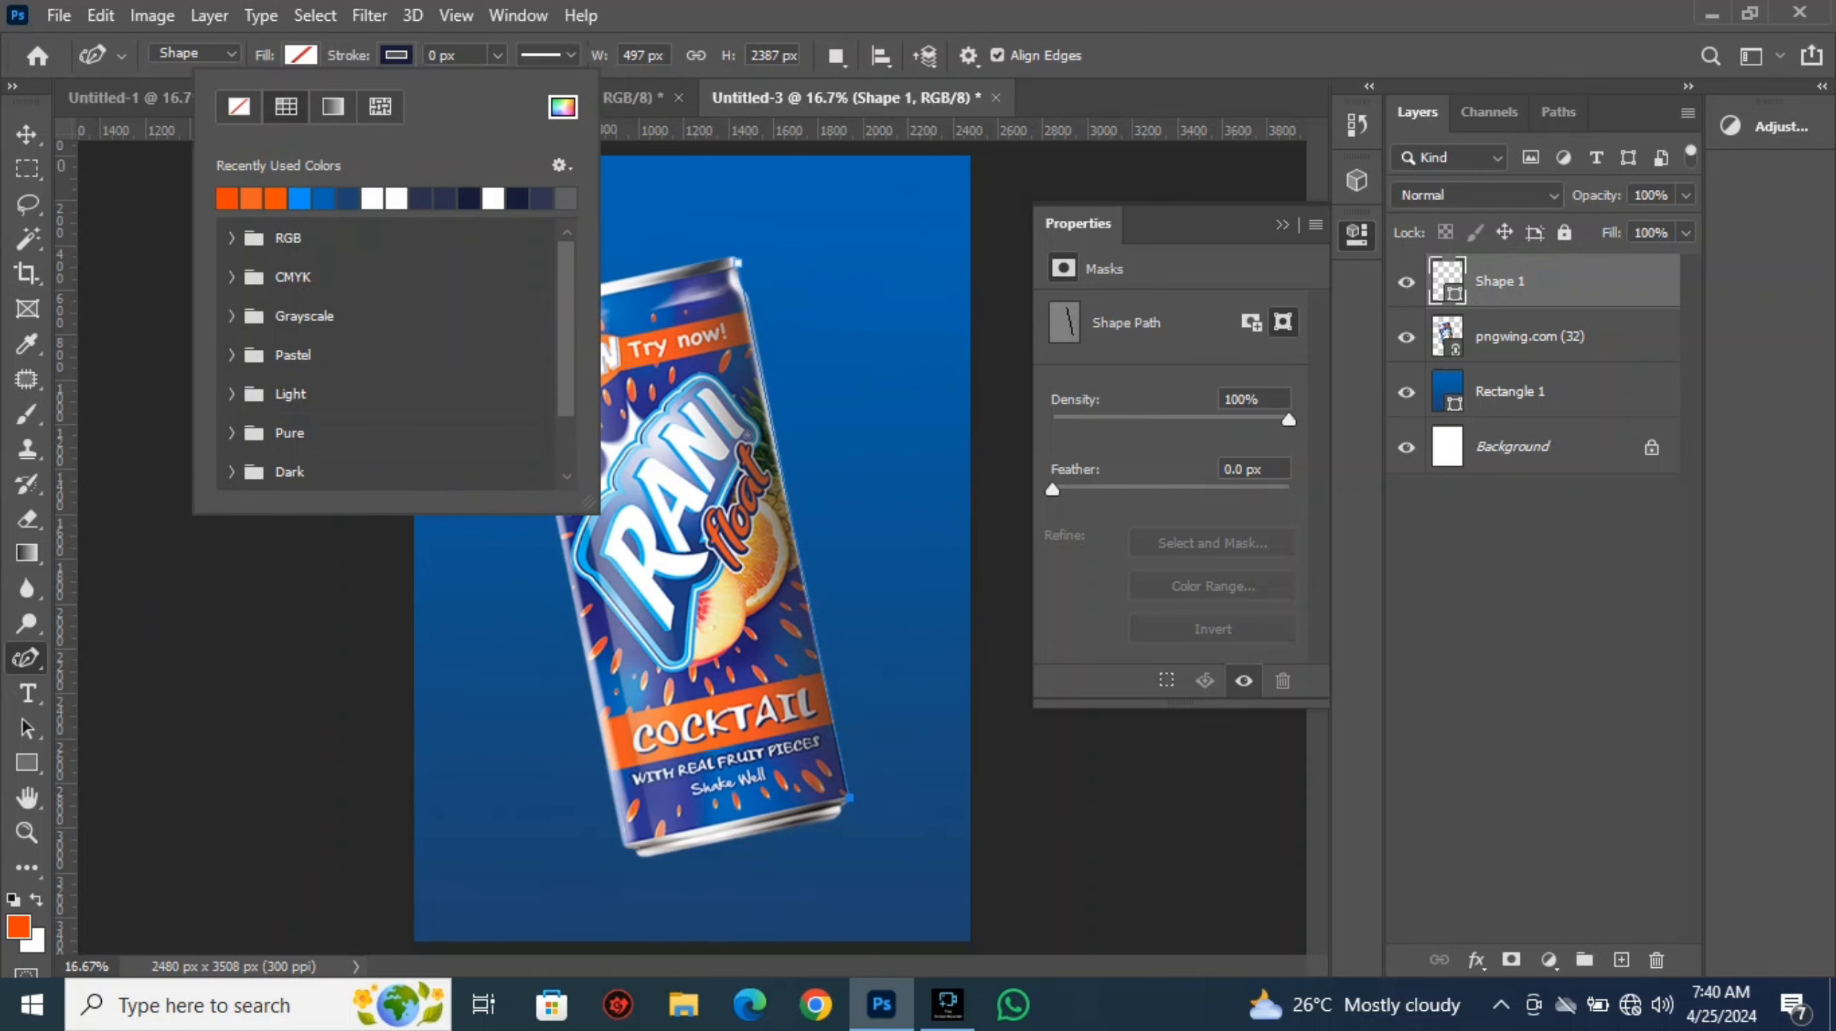
click(227, 198)
click(454, 56)
scroll(455, 55, up, 16)
scroll(455, 56, up, 1)
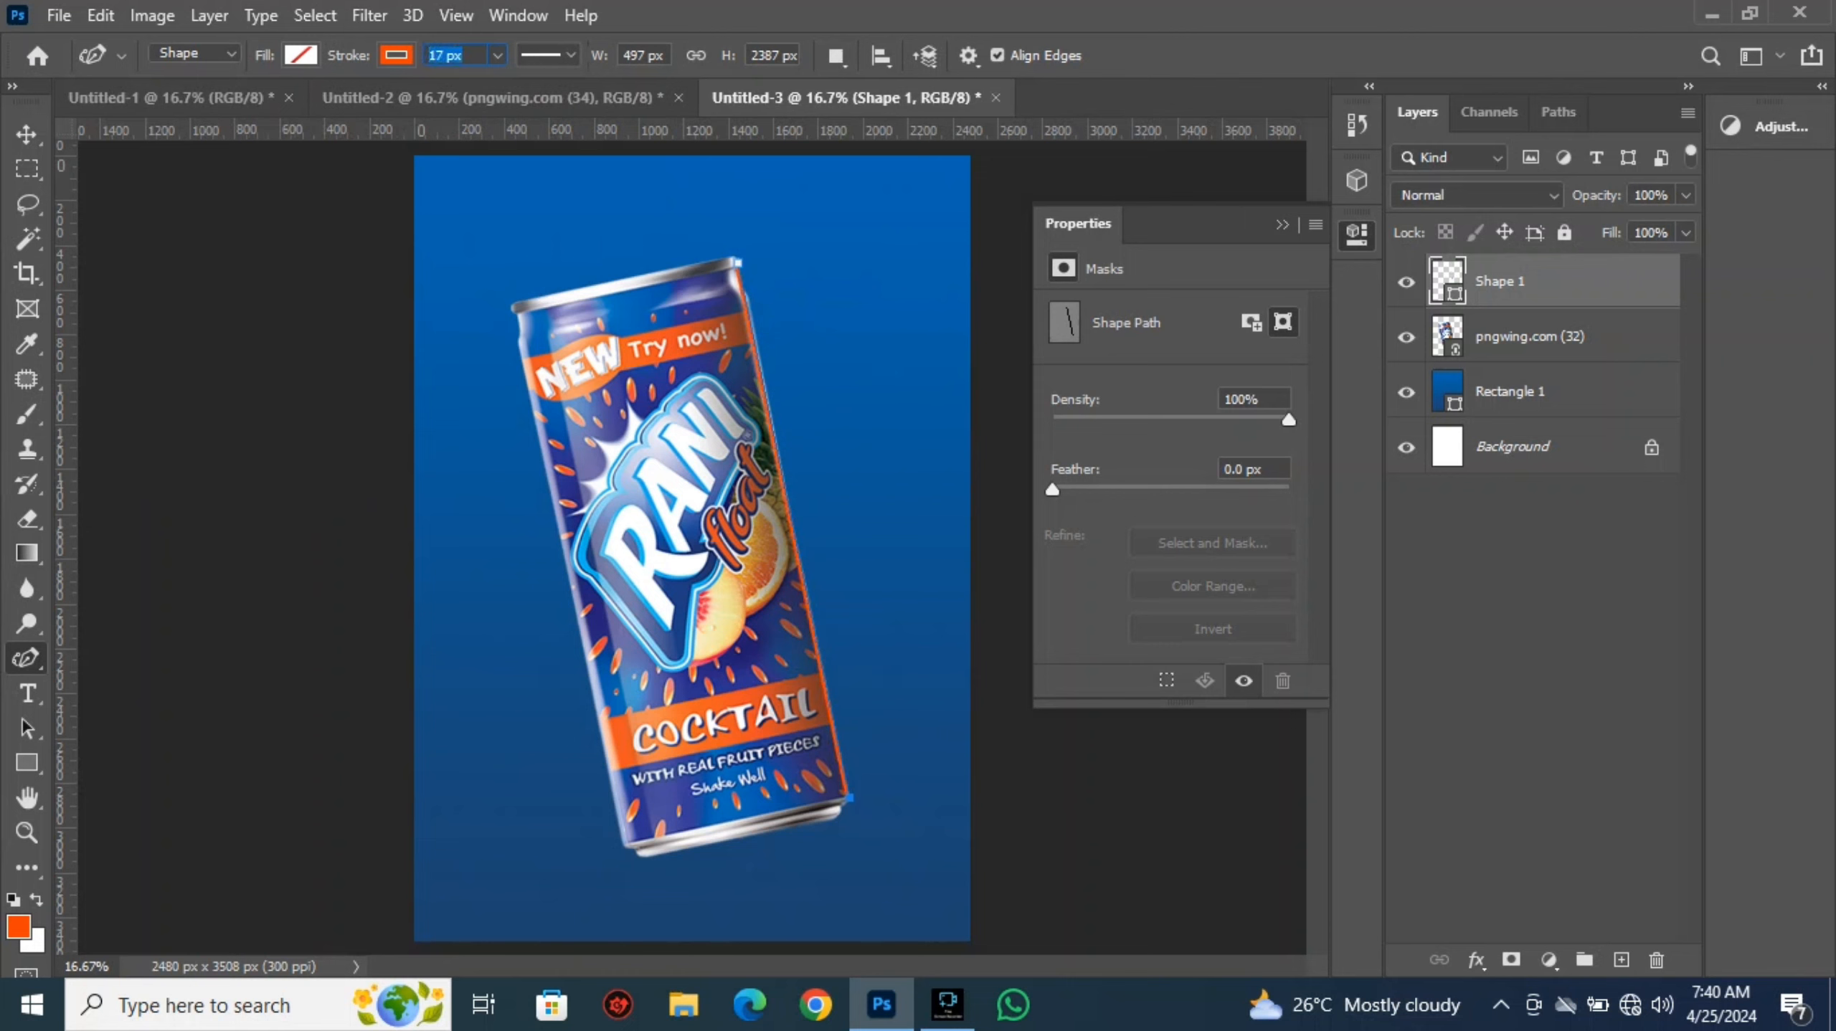
drag(1546, 282, 1546, 362)
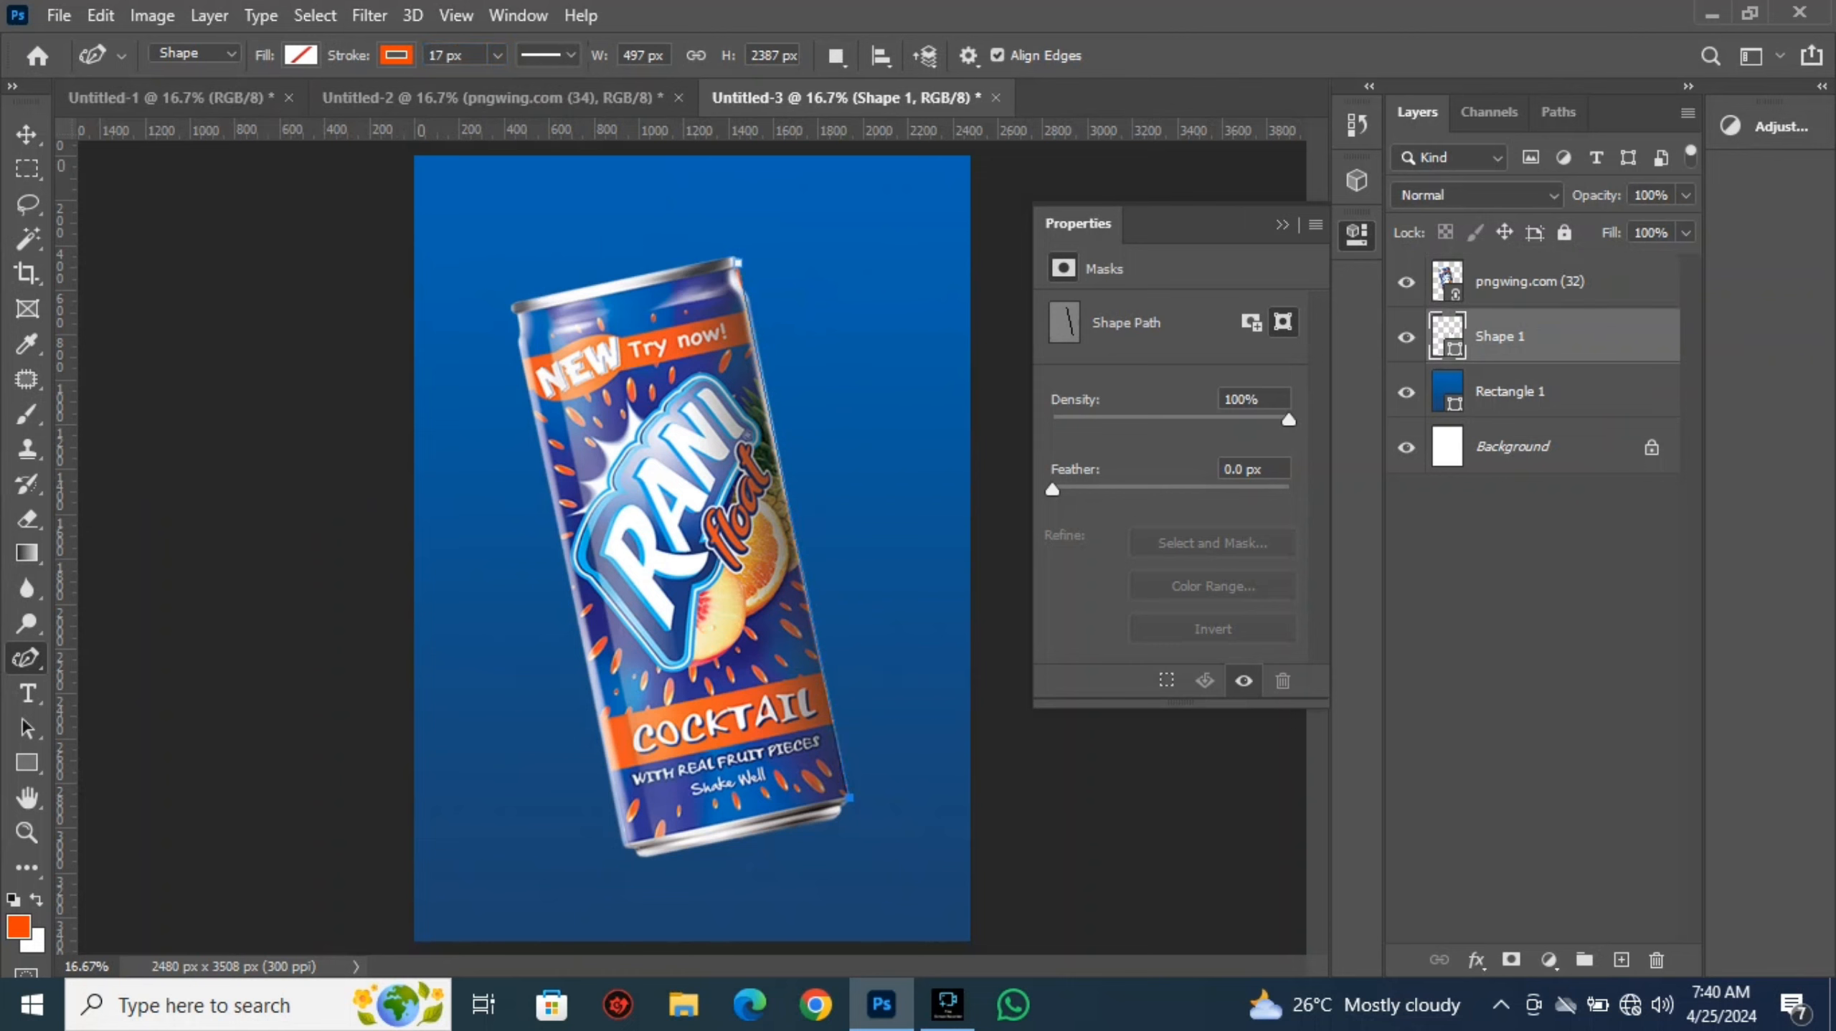
Apply Outer Glow and Drop Shadow effects to the Shape 1 layer and duplicate that layer
double_click(1574, 336)
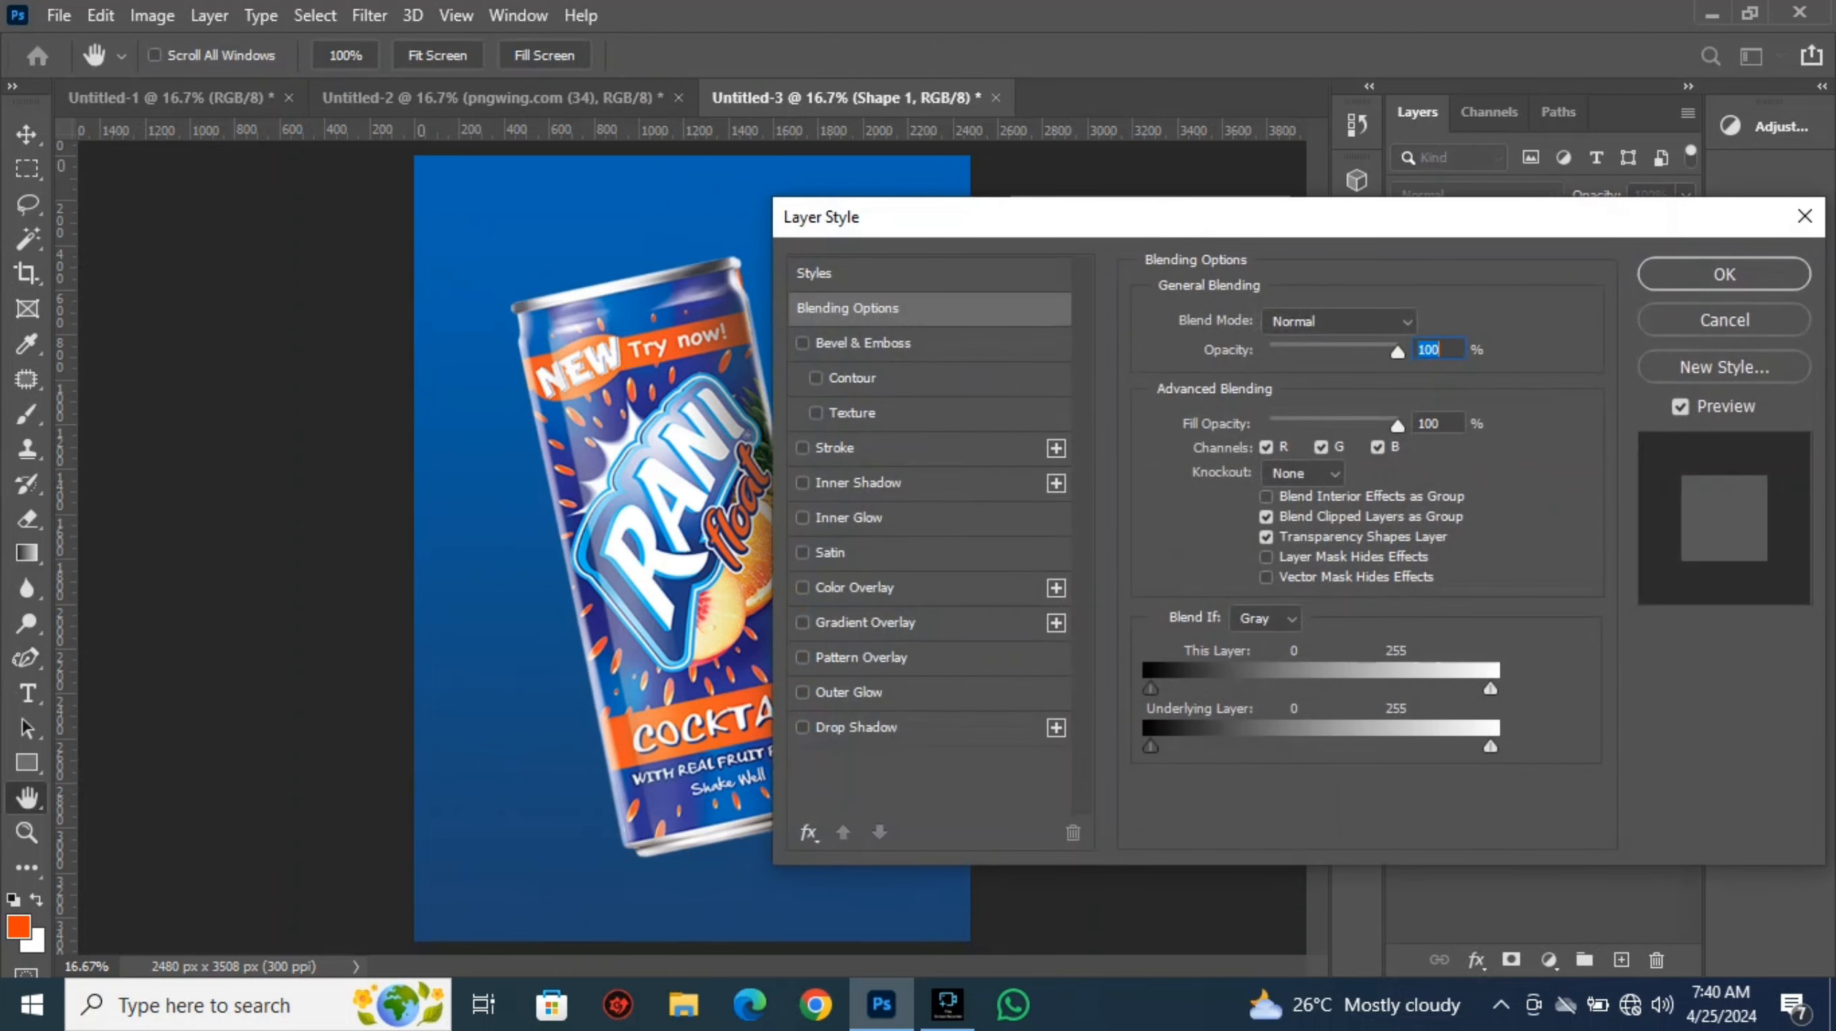
drag(1156, 220, 1398, 169)
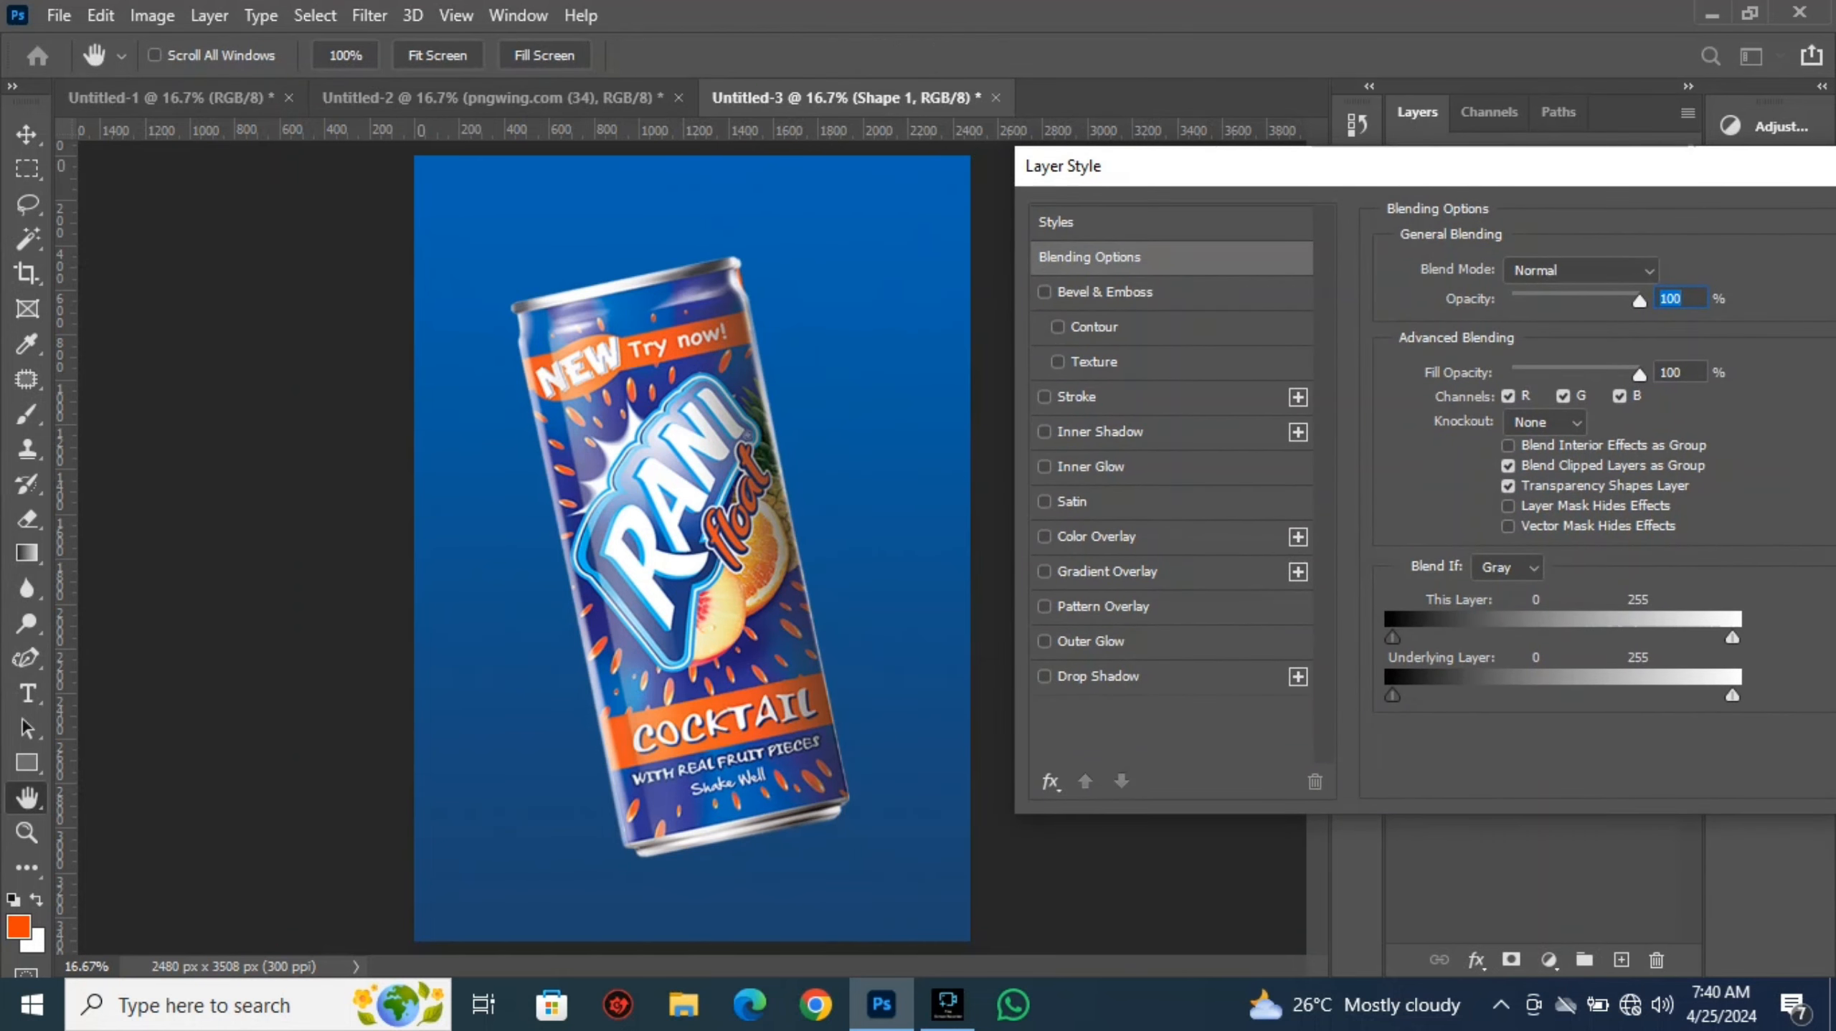
click(1091, 640)
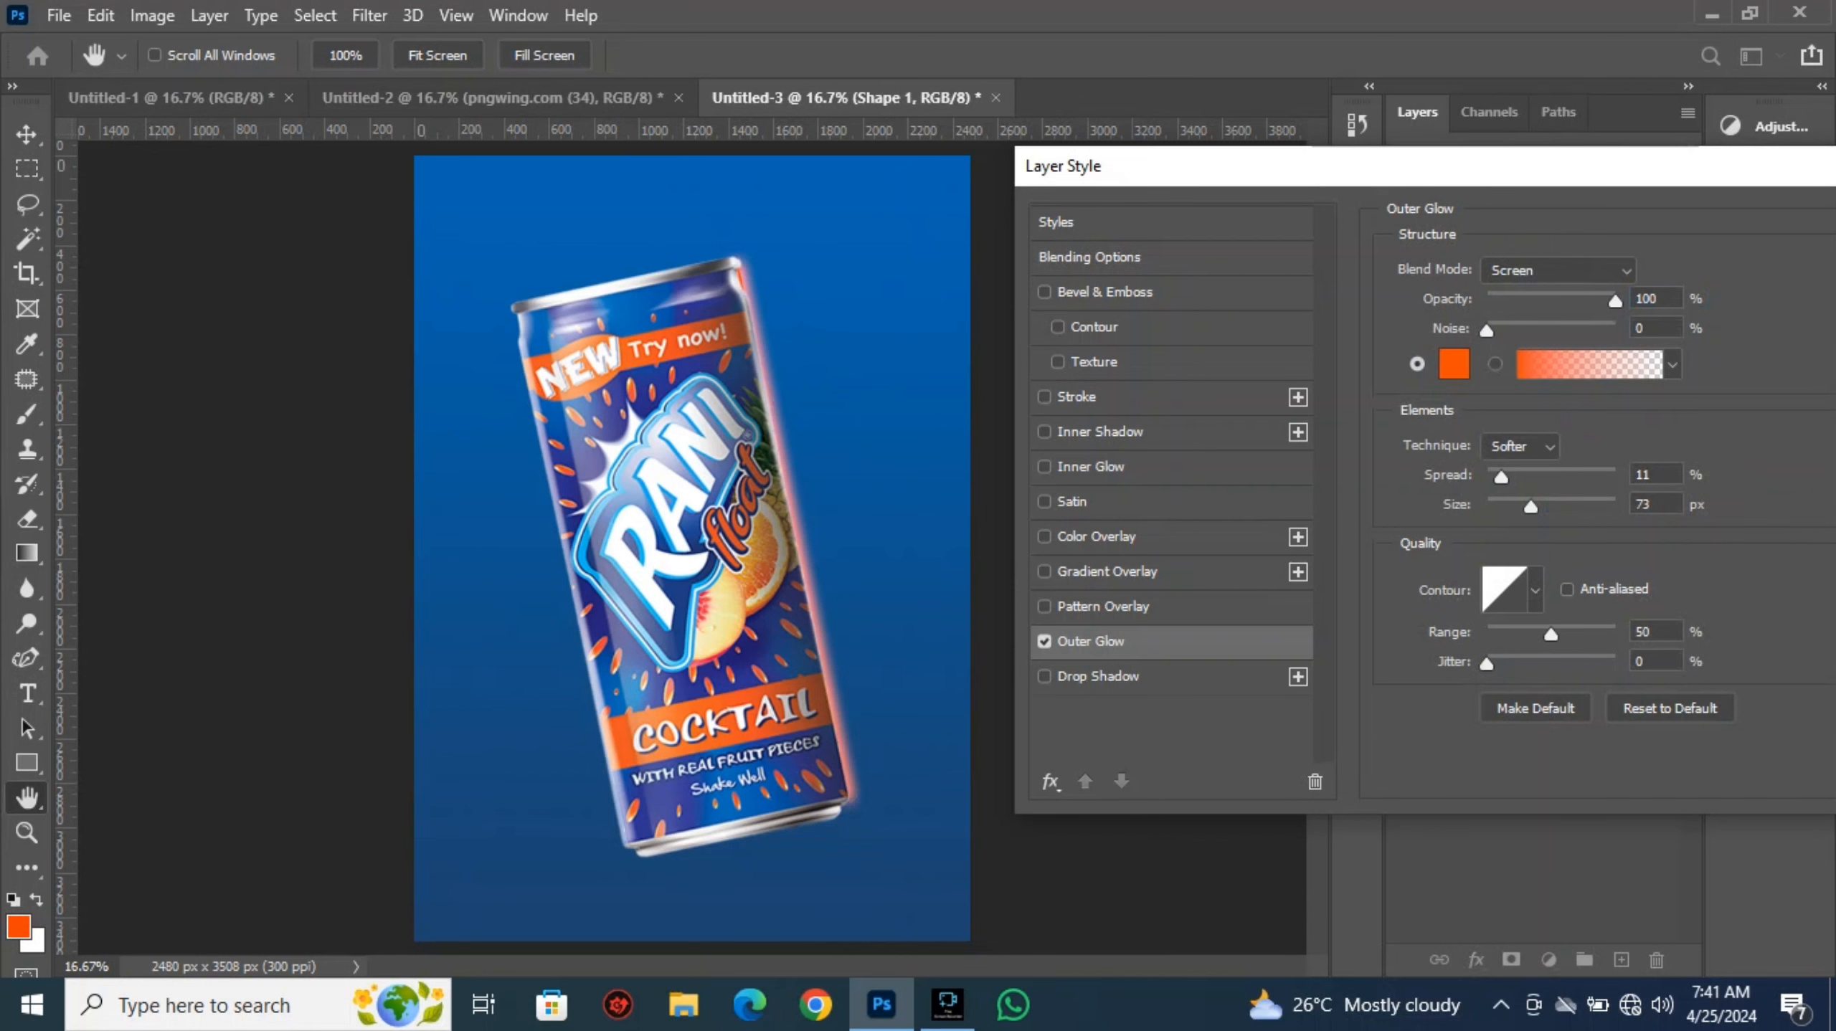
click(1098, 676)
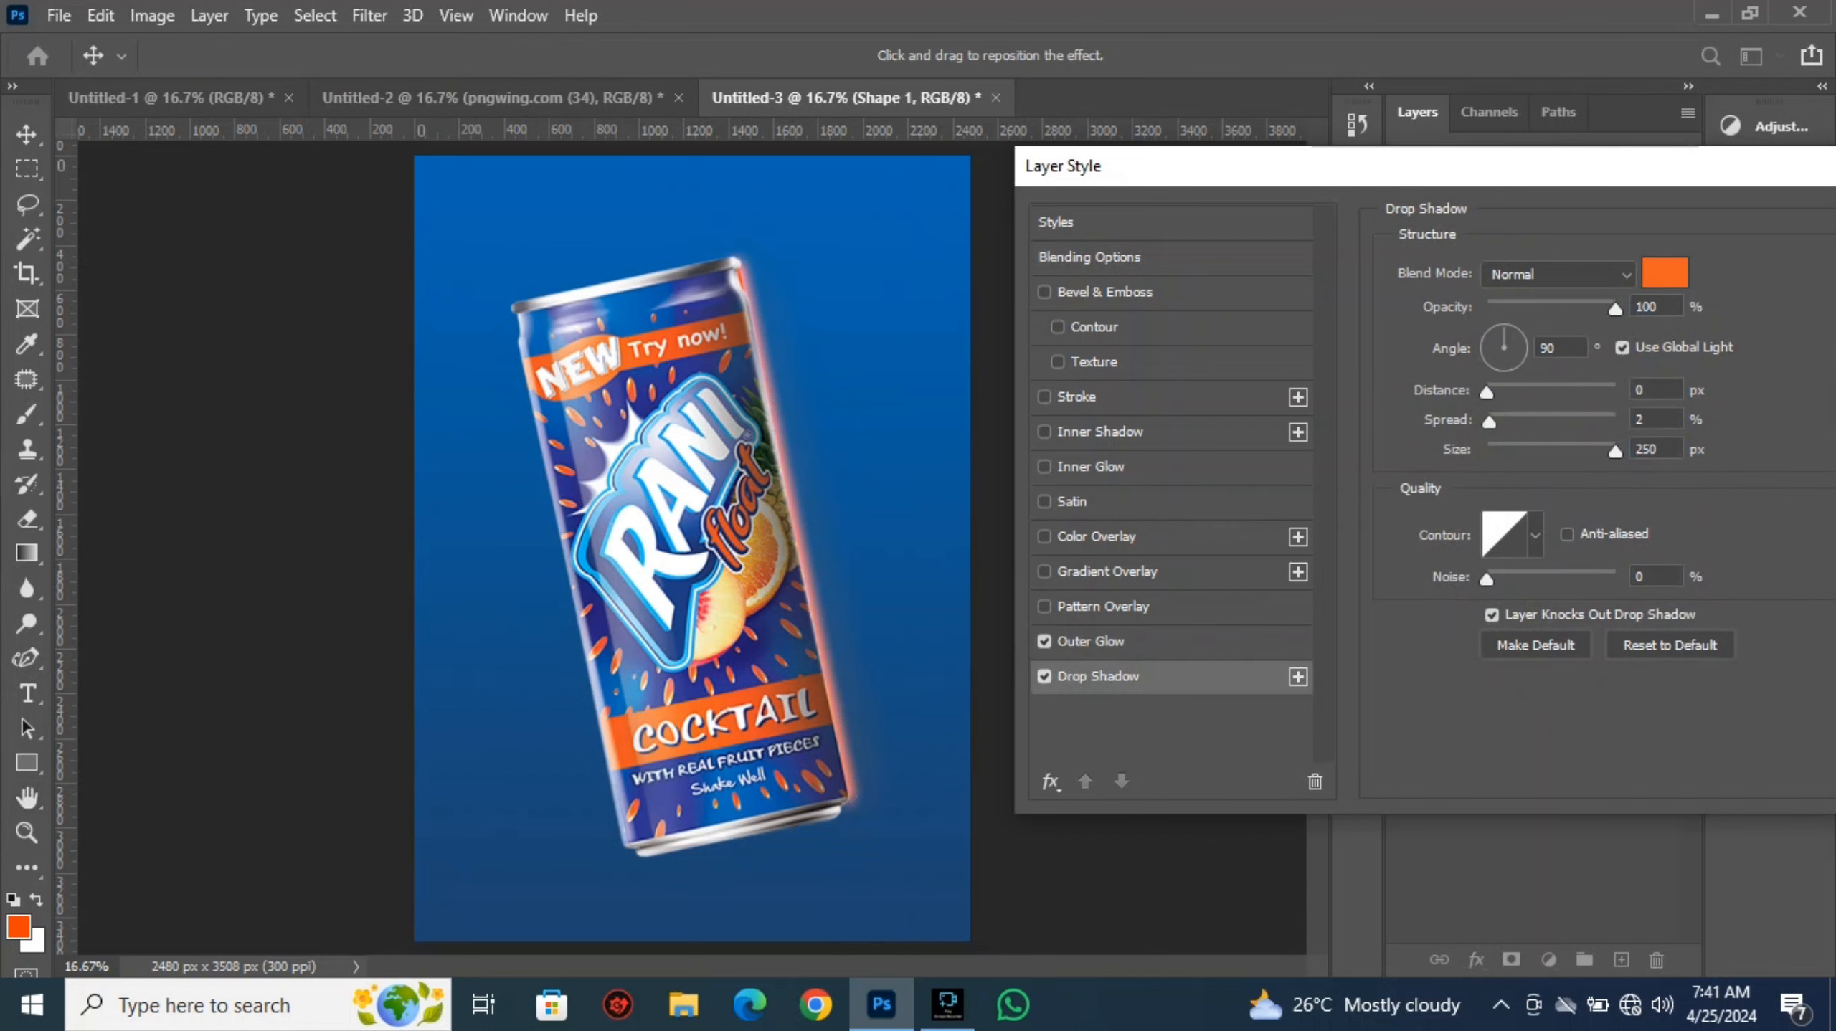
drag(1398, 166, 1252, 166)
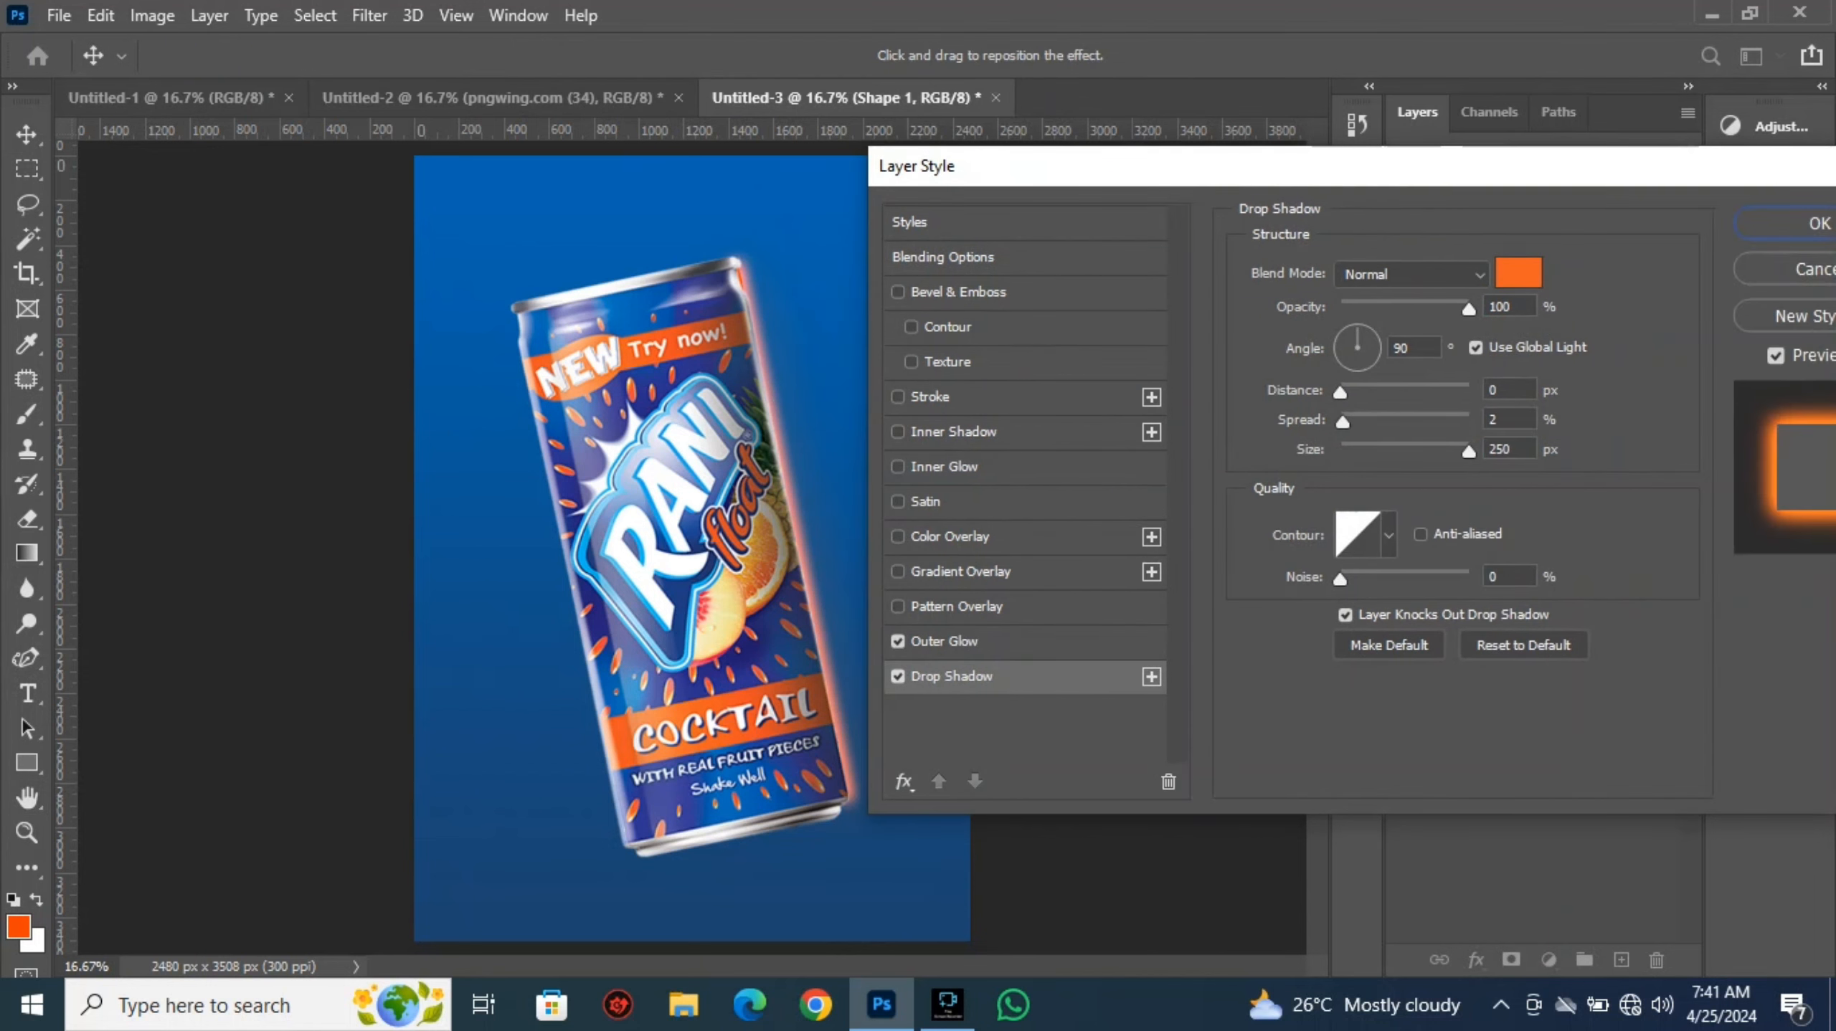
click(1786, 220)
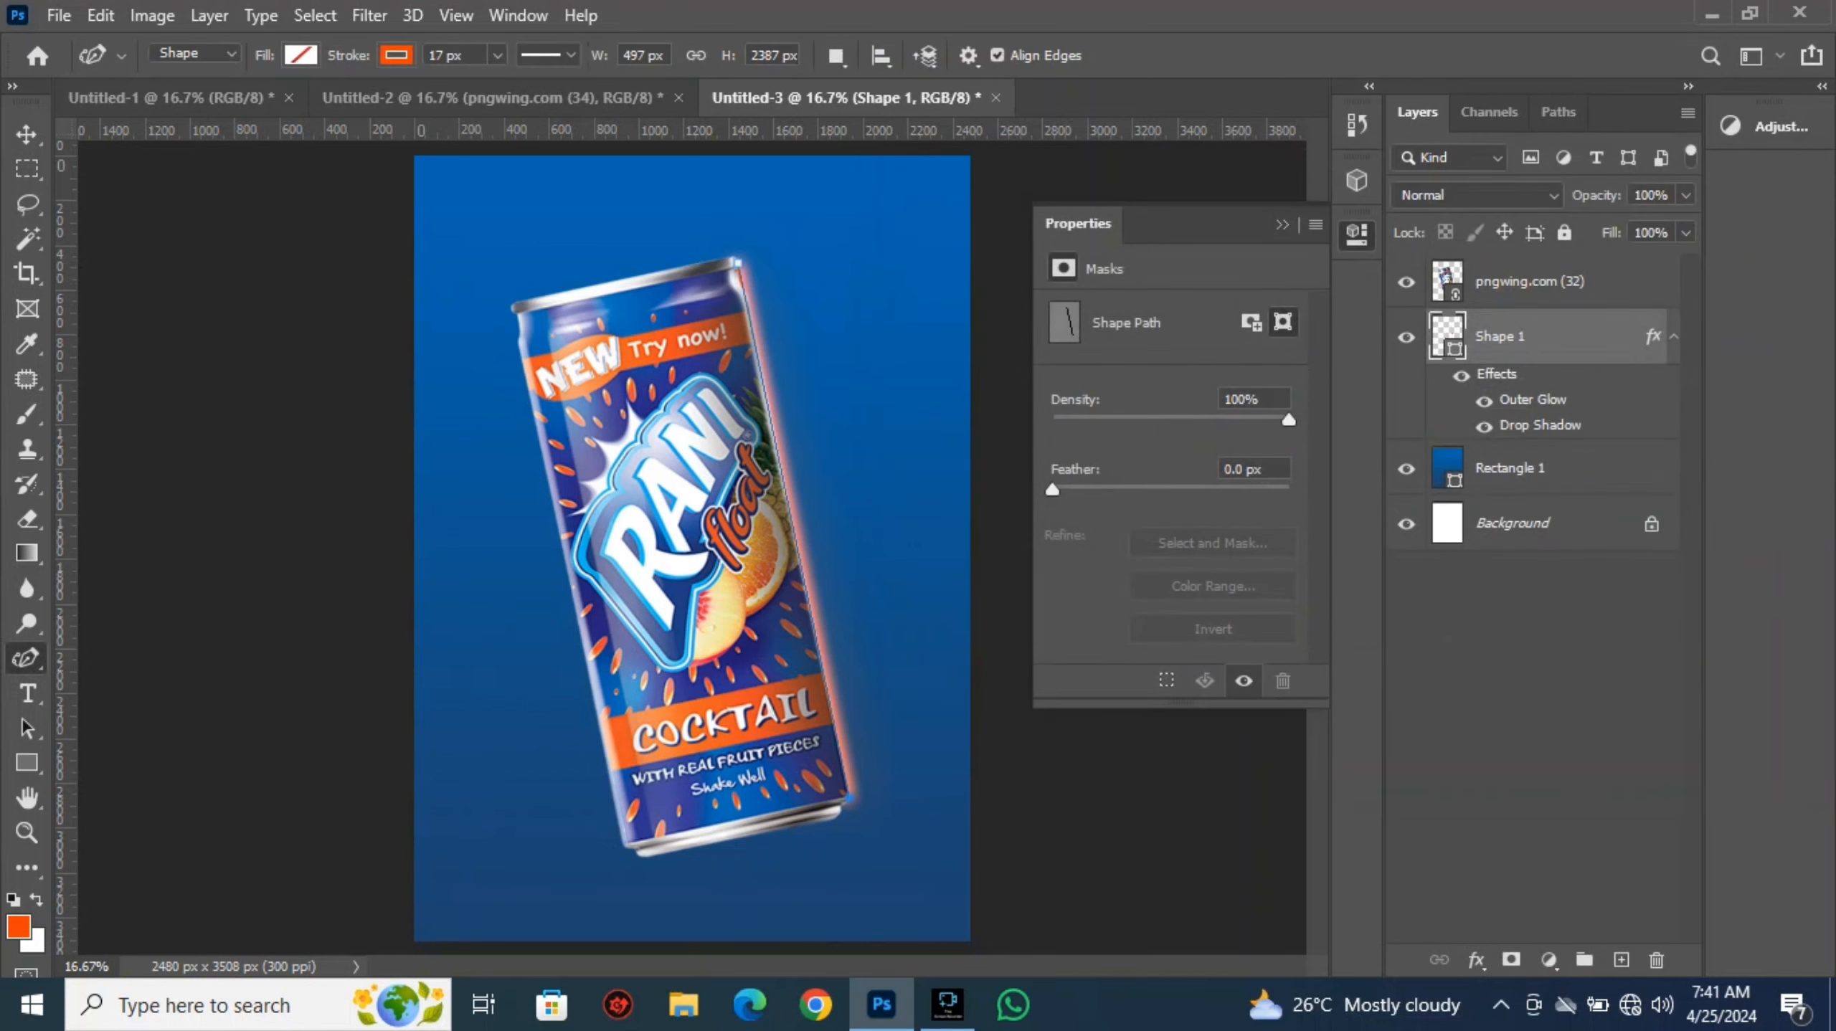
drag(1517, 336, 1621, 960)
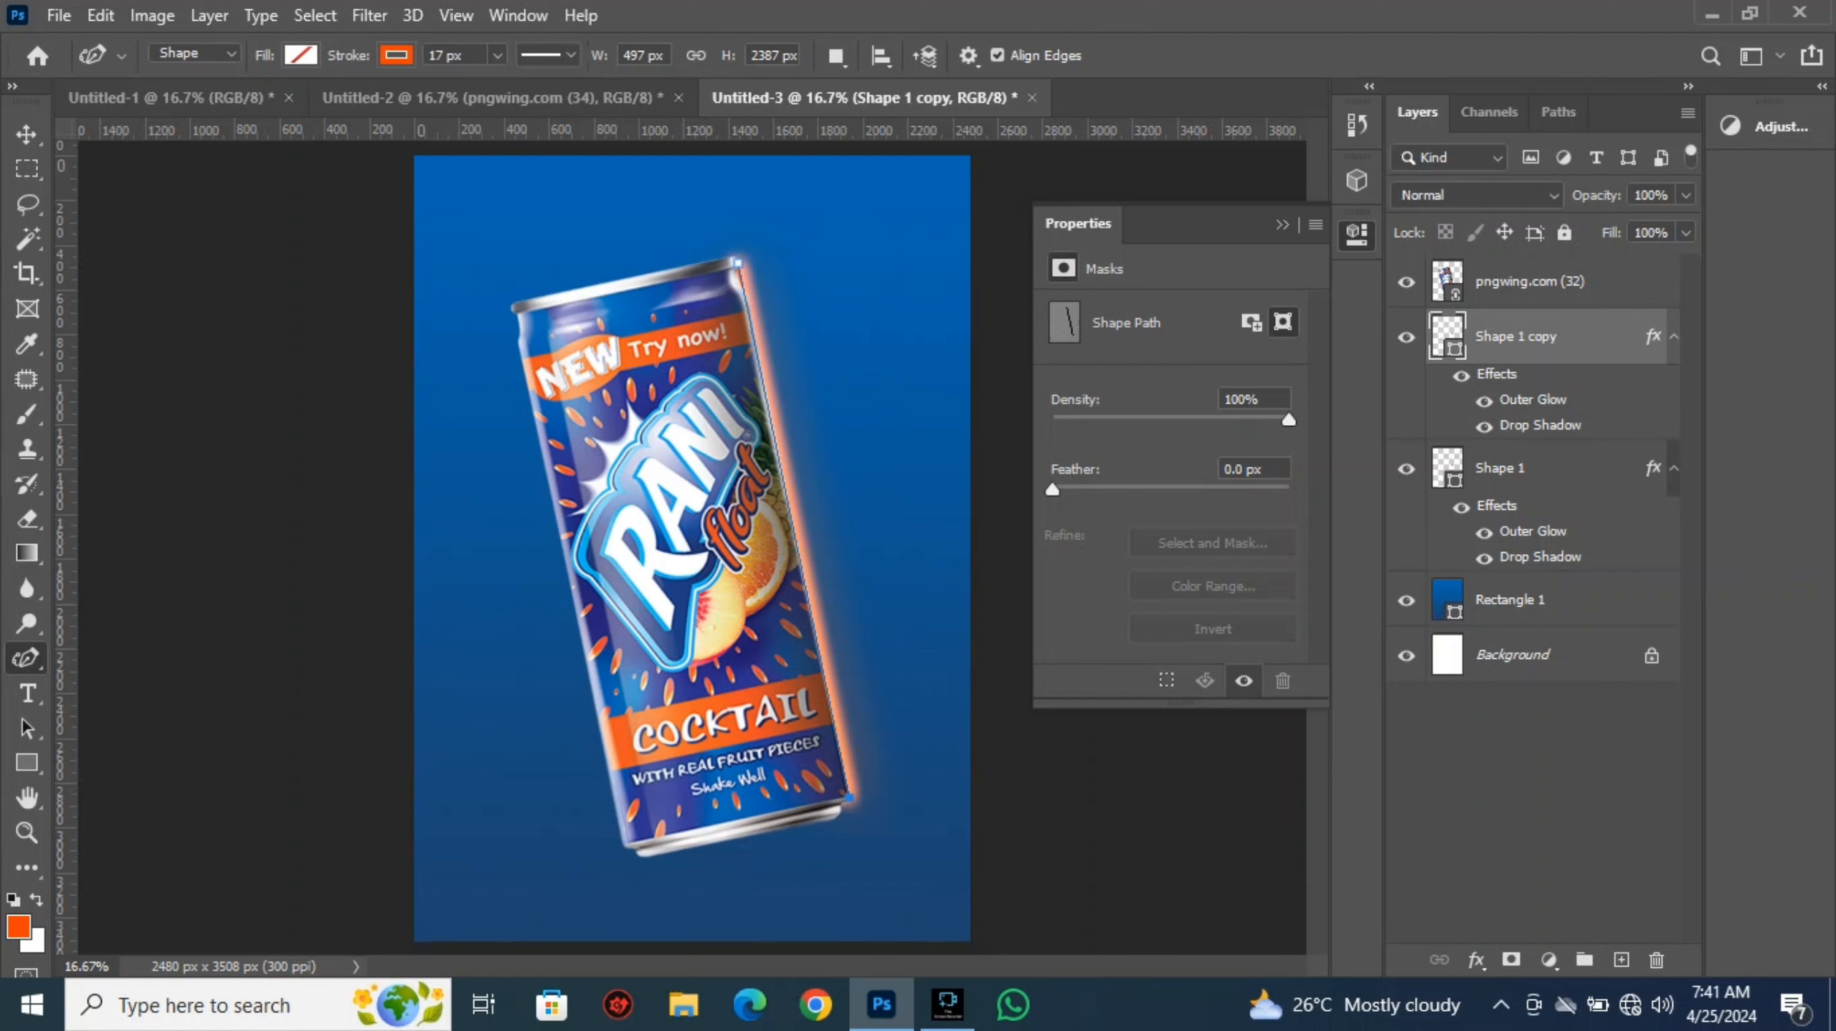
key(ctrl+t)
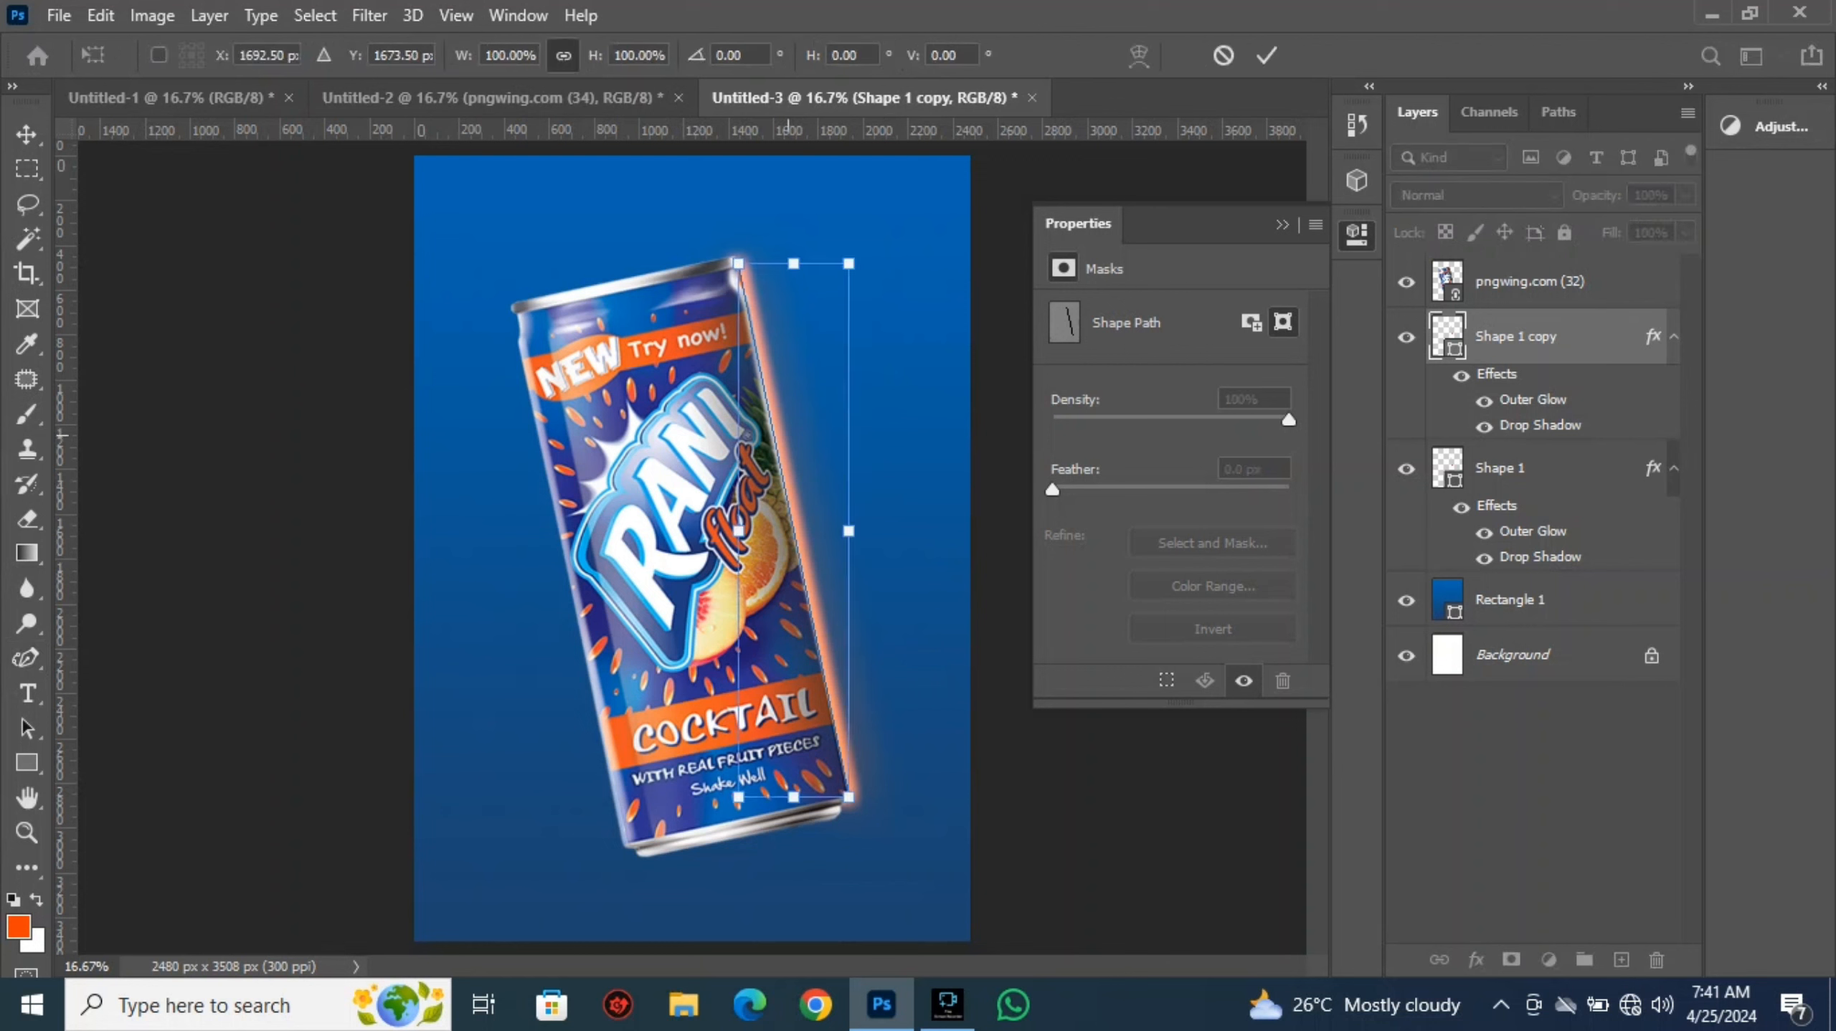
drag(819, 377, 534, 437)
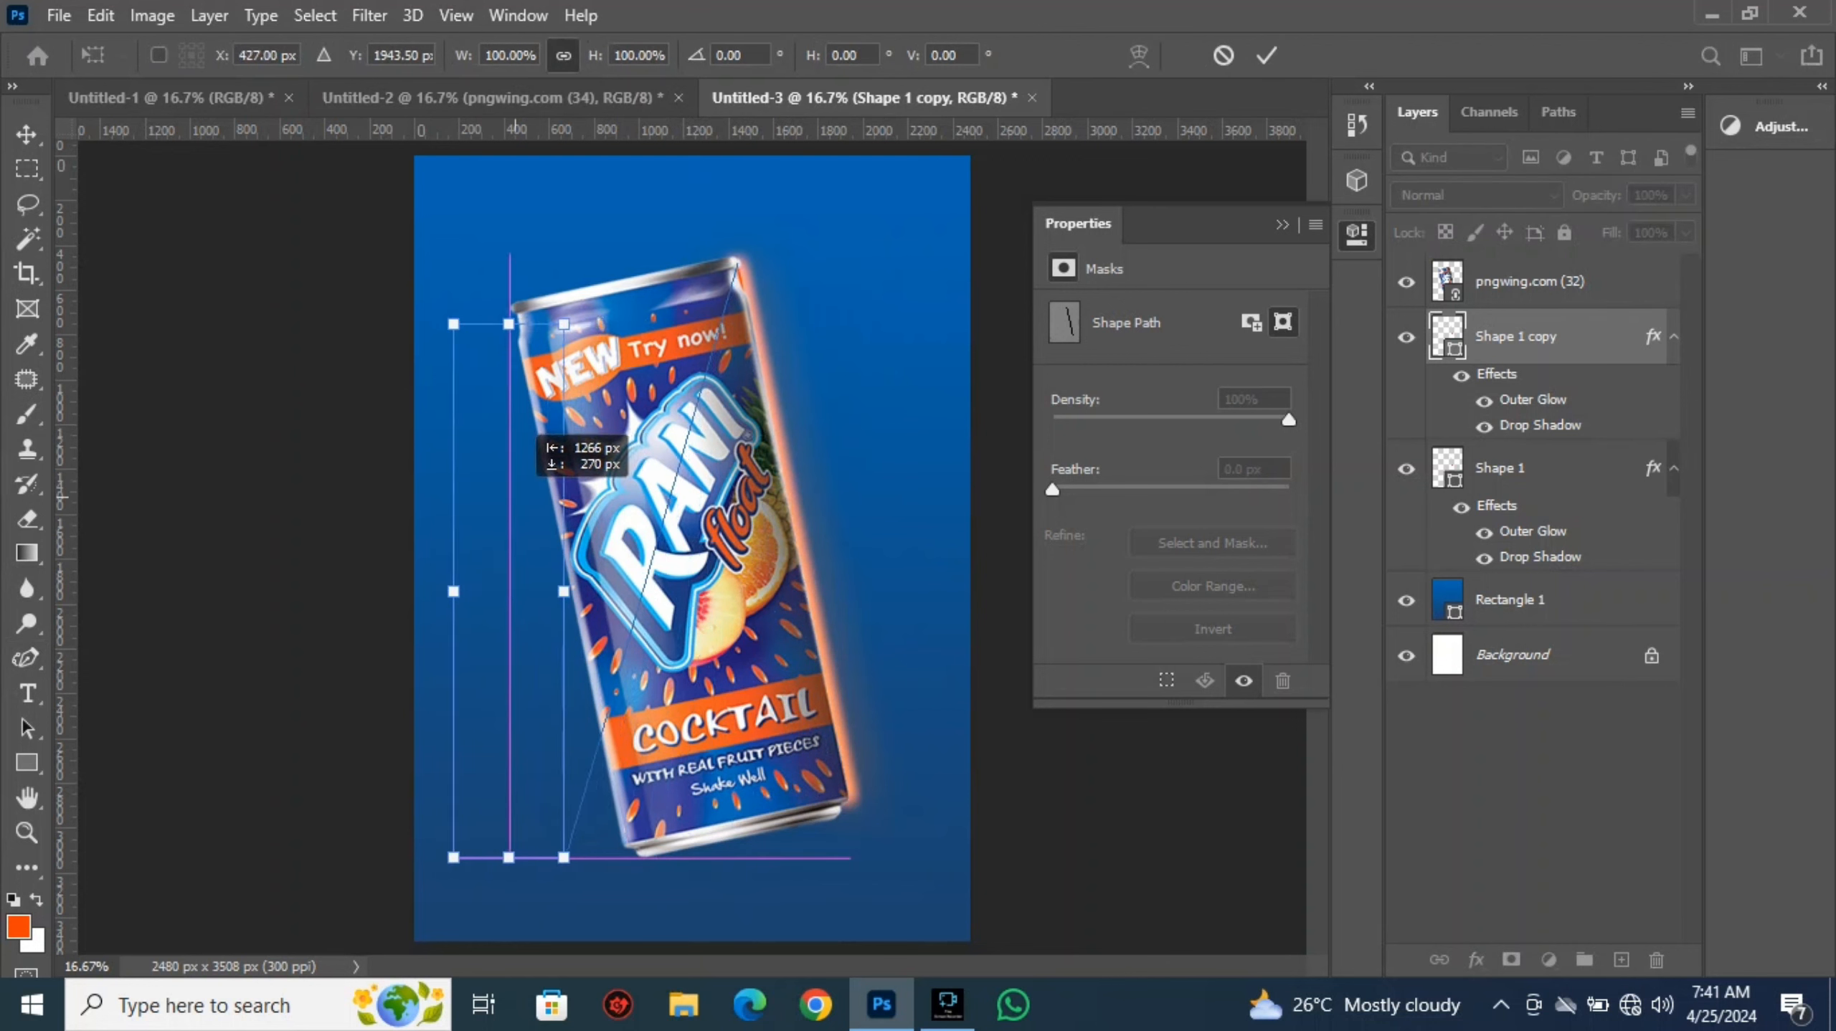
drag(516, 499, 499, 507)
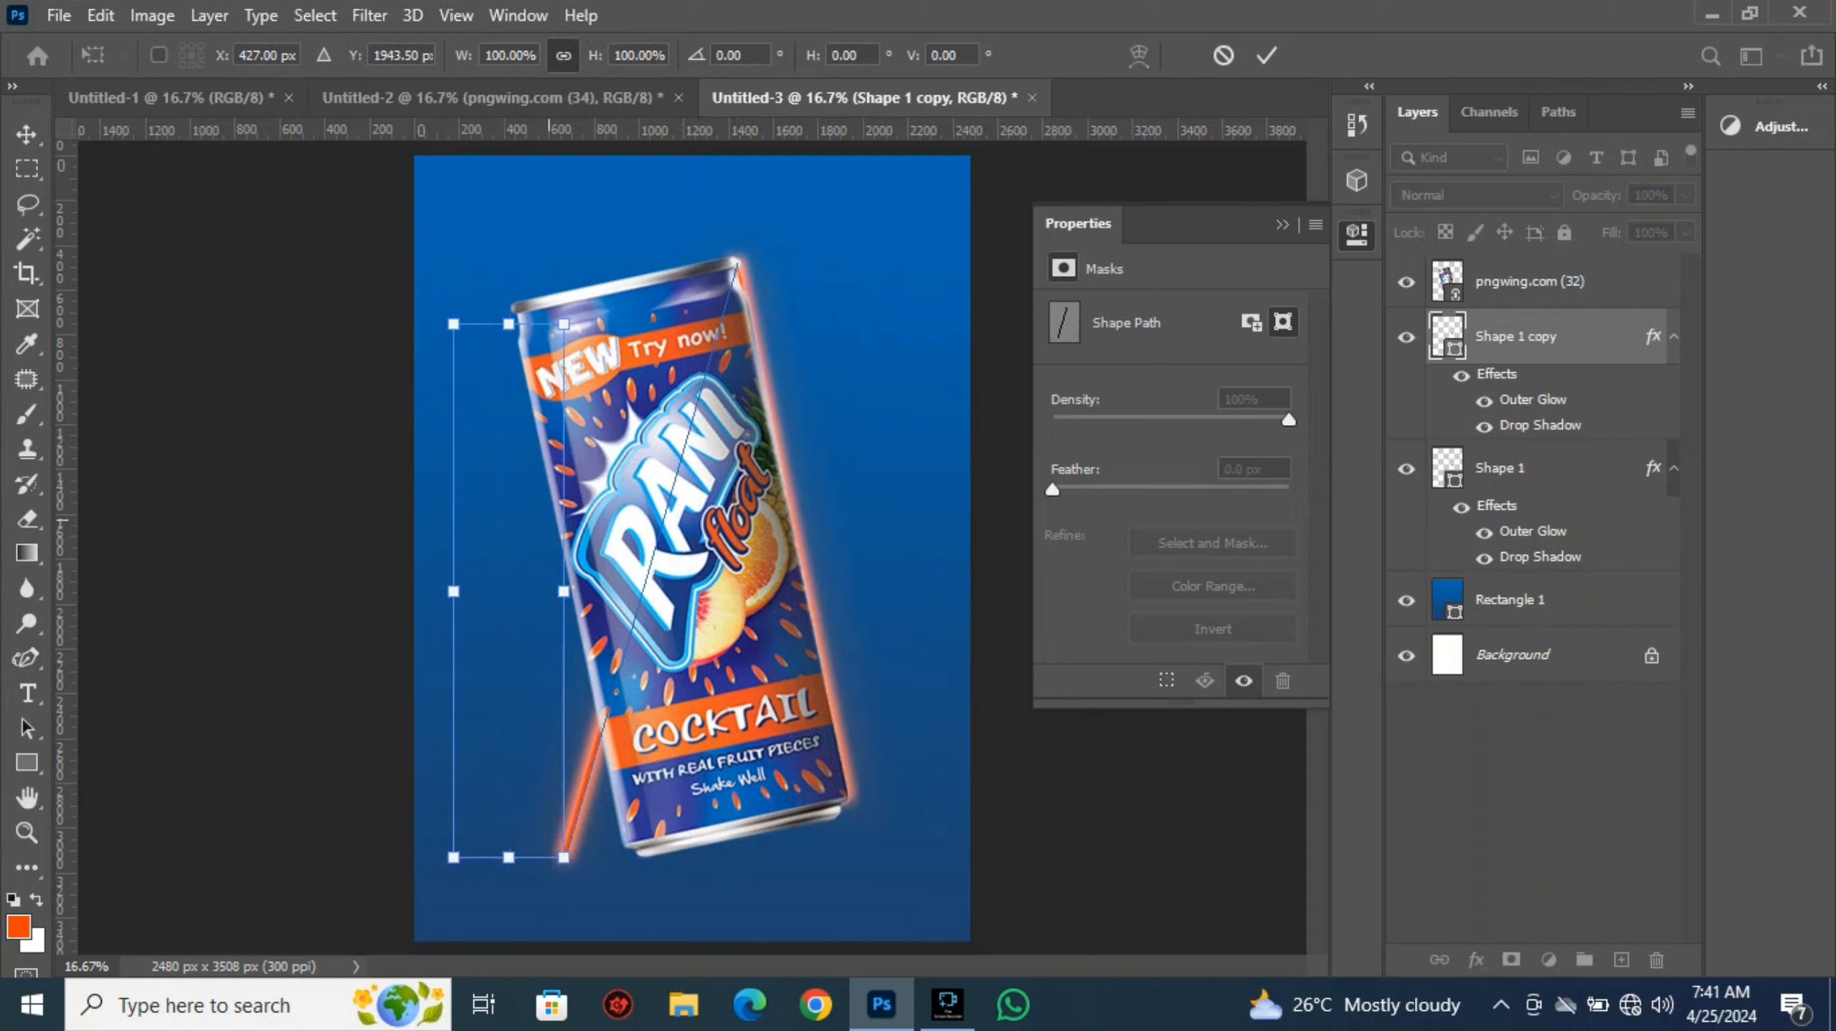
mouse_move(415, 350)
mouse_down()
mouse_move(416, 467)
mouse_move(492, 252)
mouse_move(446, 495)
mouse_move(474, 479)
mouse_move(464, 505)
mouse_up()
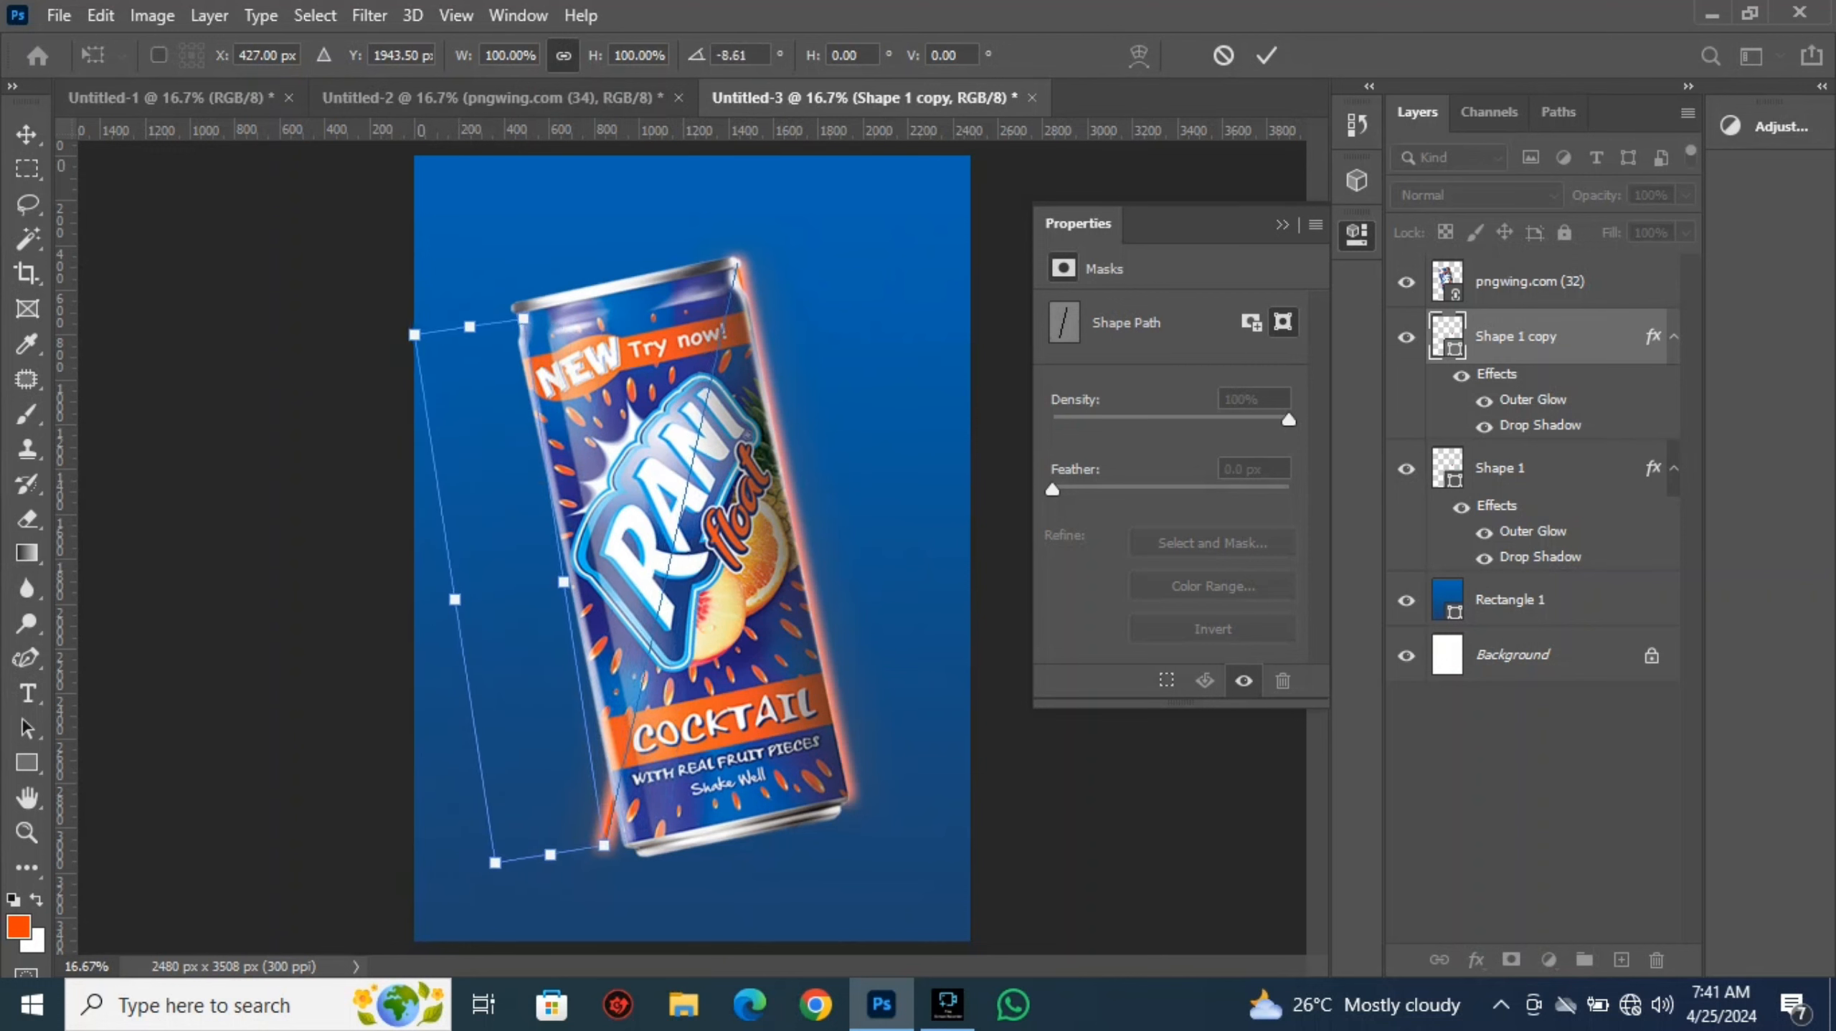
key(Return)
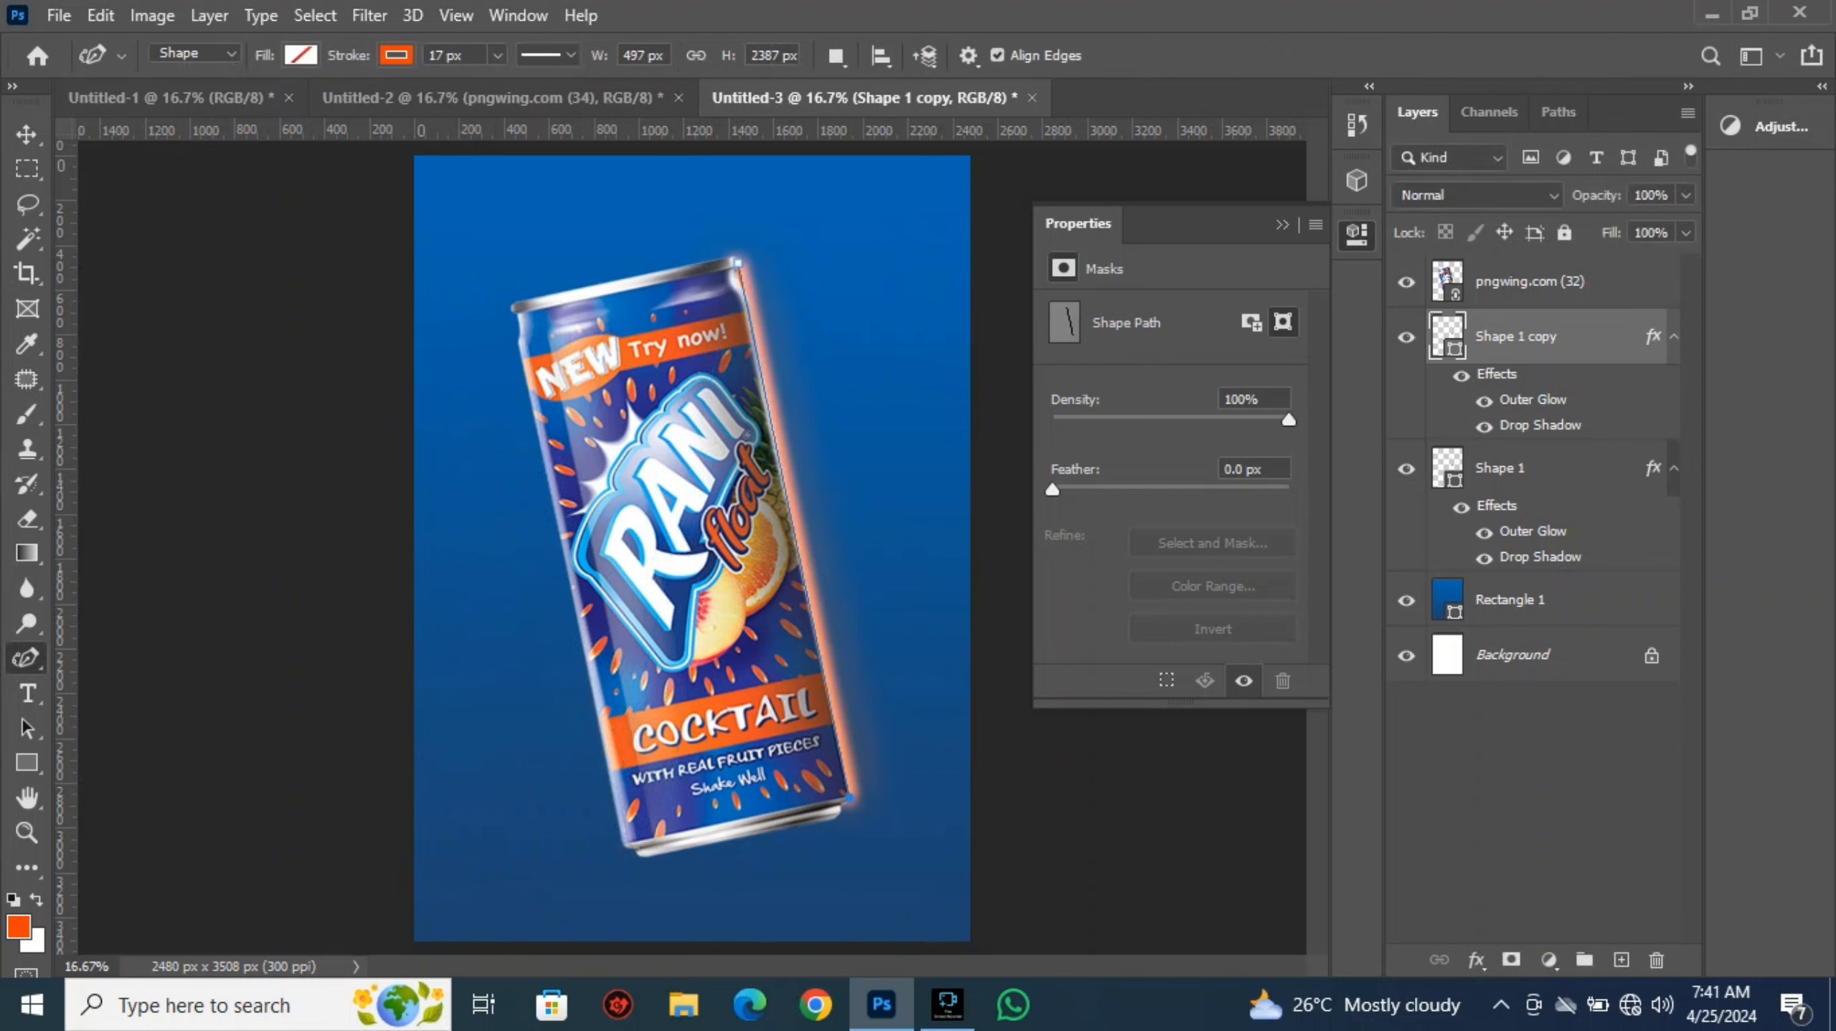
key(ctrl+t)
drag(805, 431, 767, 380)
drag(757, 251, 530, 344)
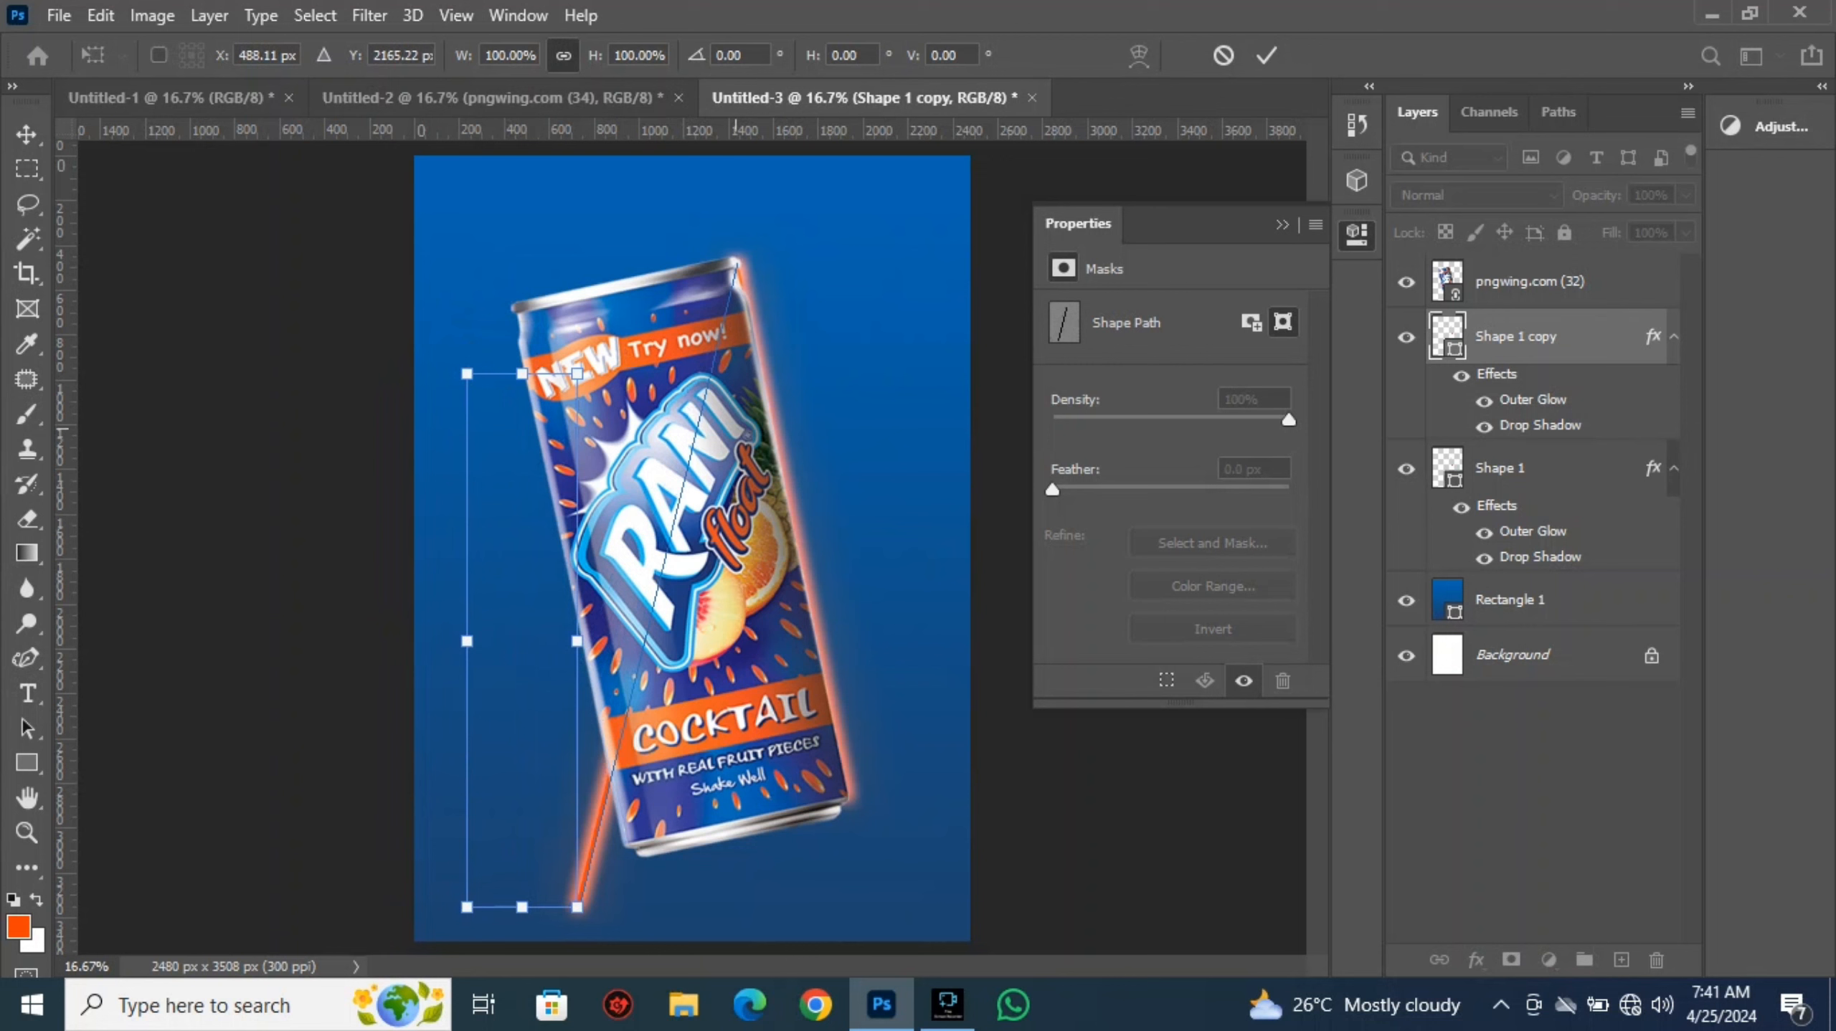
click(1223, 55)
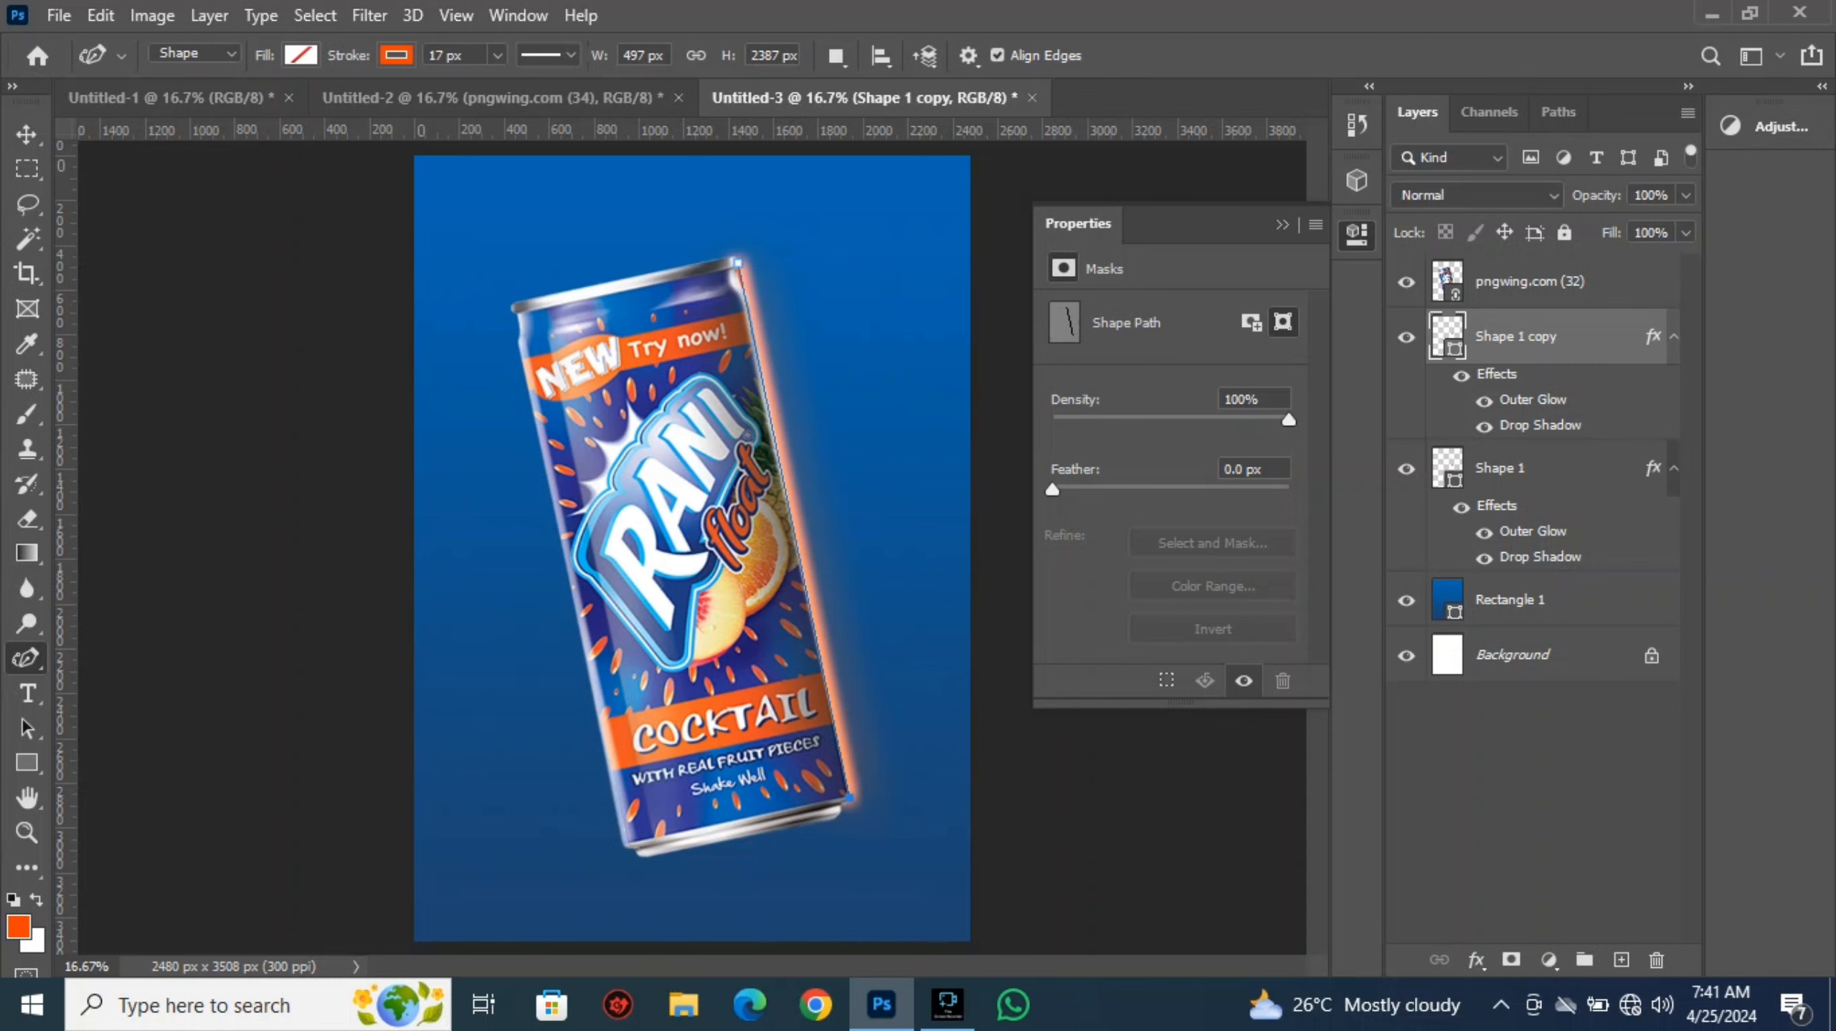
Turn off Auto-Select and move the duplicated glowing line to the can's left edge, centred at about X 684, Y 1942 px
key(v)
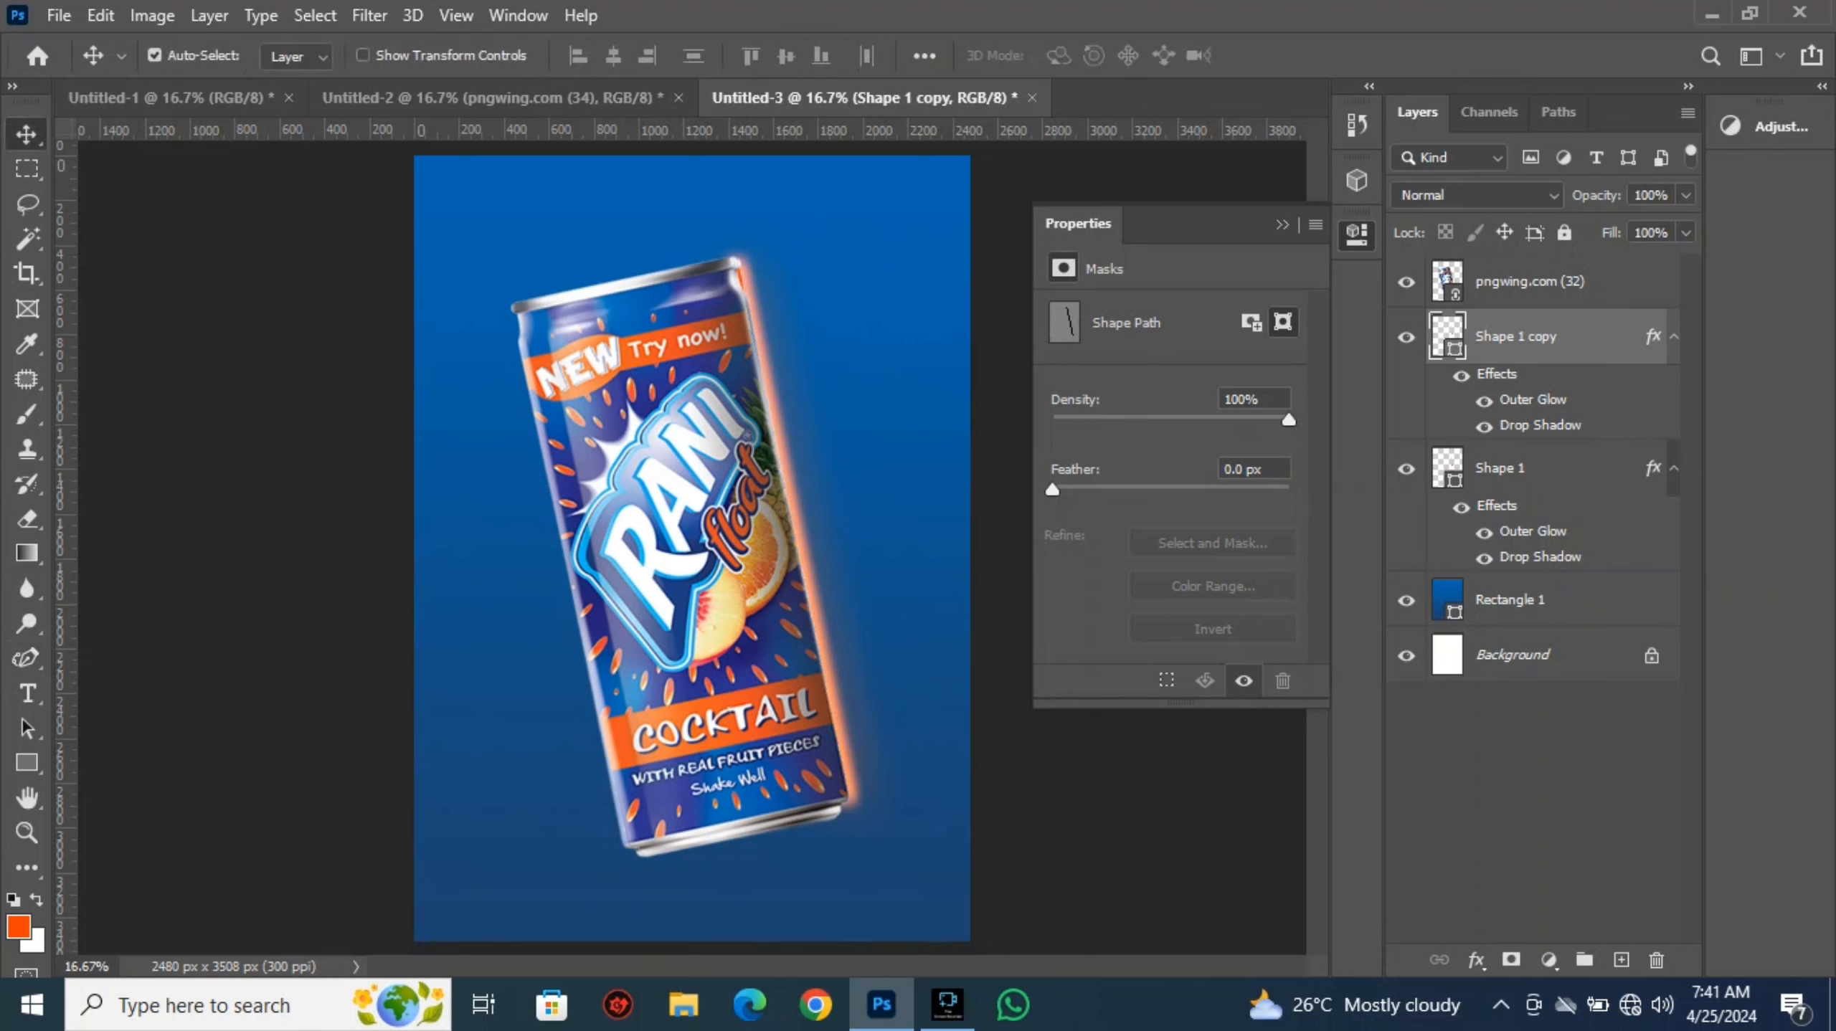
click(154, 55)
key(ctrl+t)
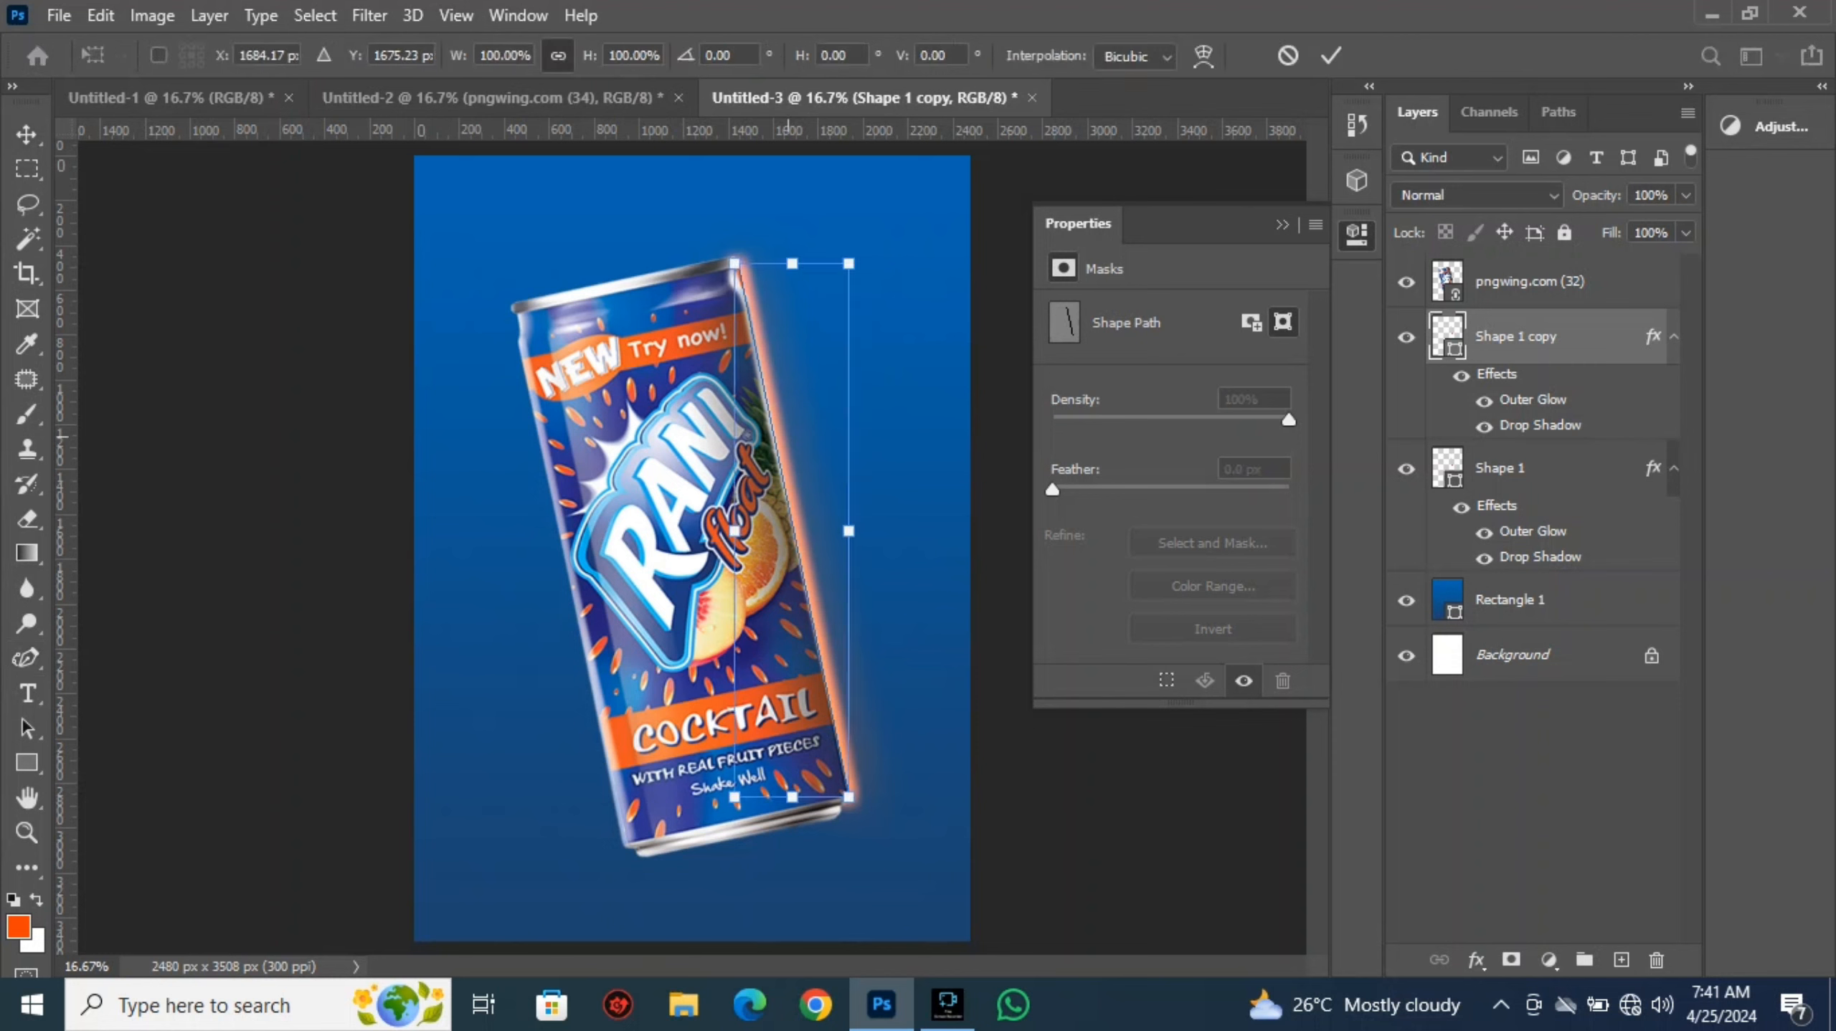
drag(814, 425, 593, 471)
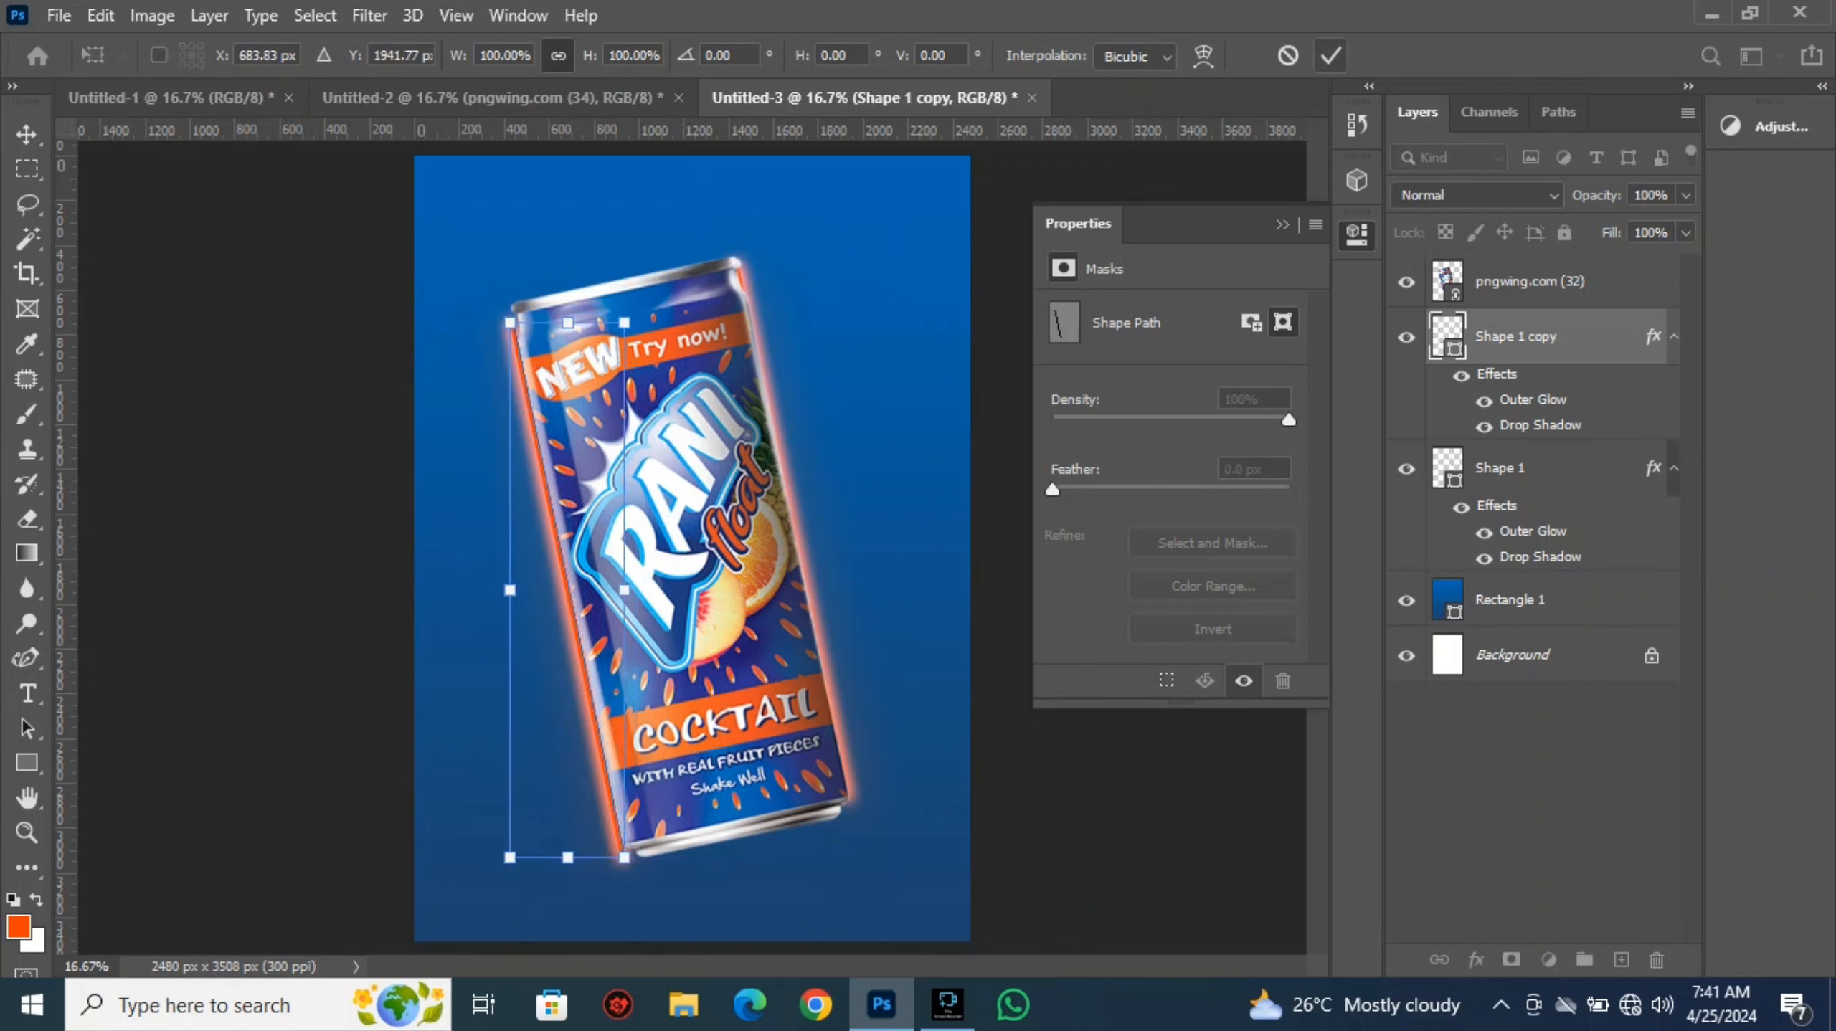
key(Return)
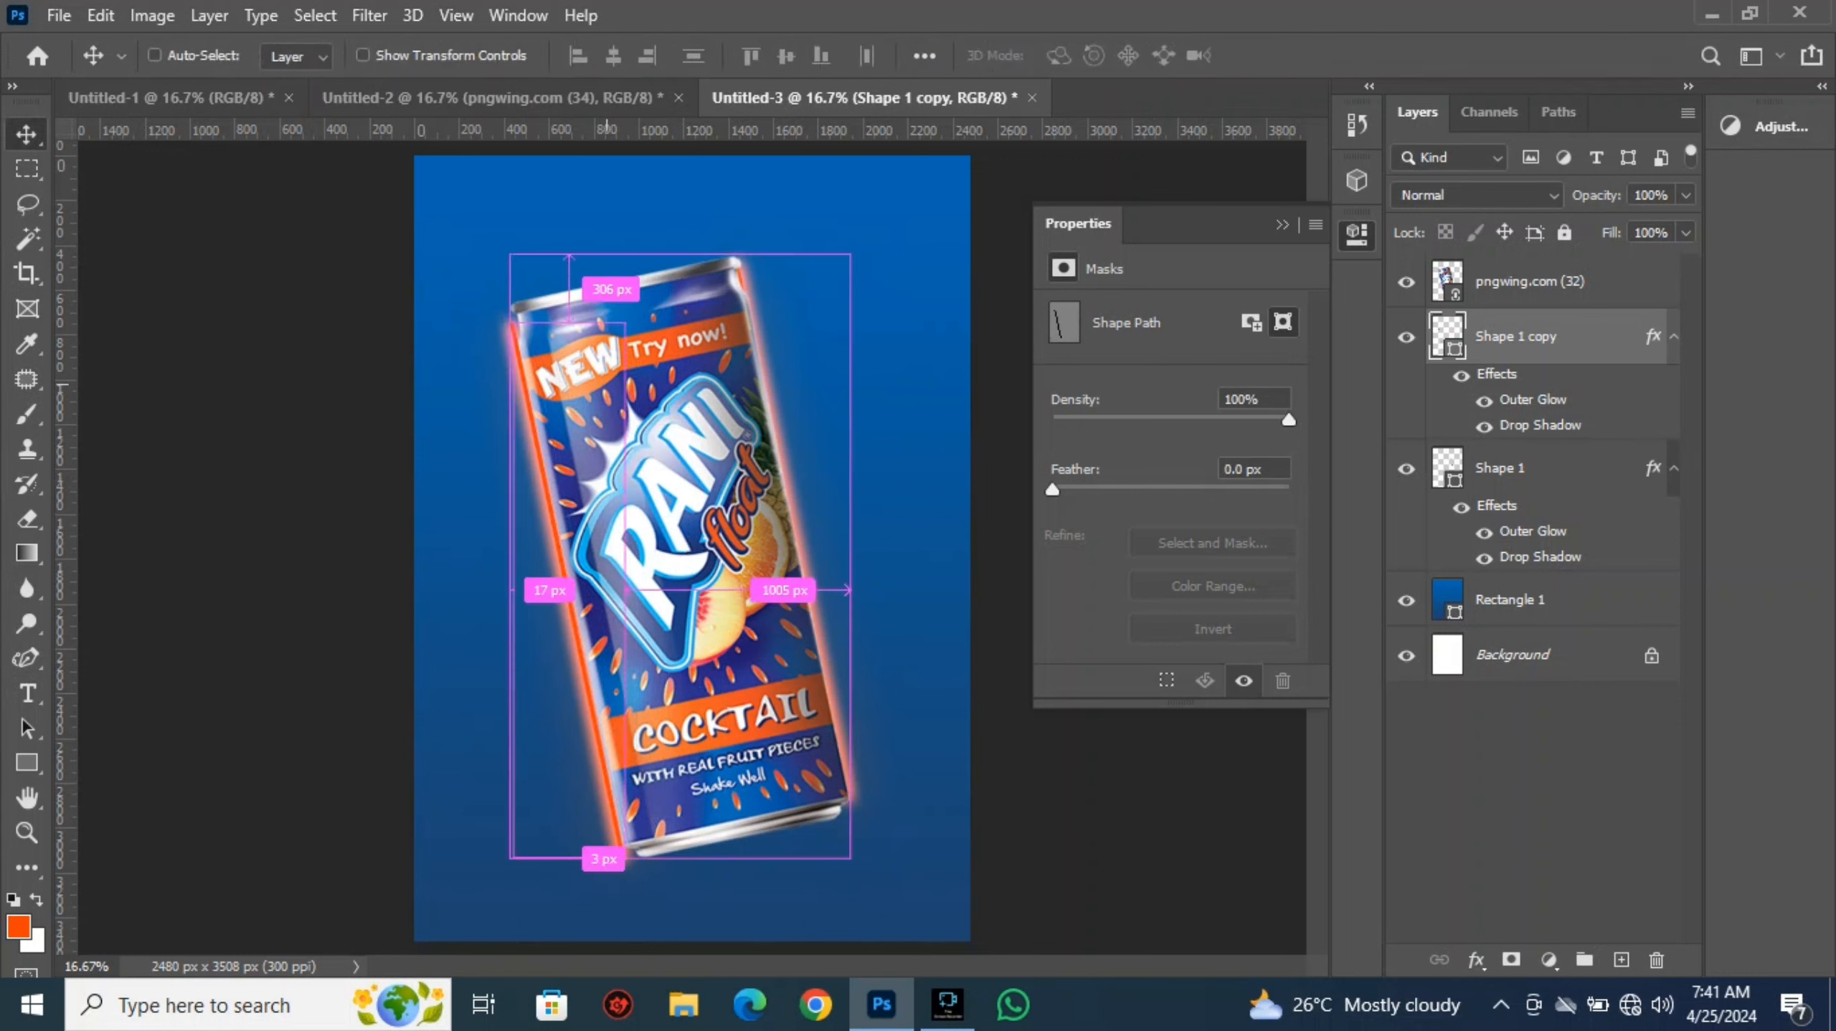
Shift the duplicated glowing line slightly inward so it tucks behind the can's left edge, and deselect its layer
key(ctrl+plus)
key(ctrl+plus)
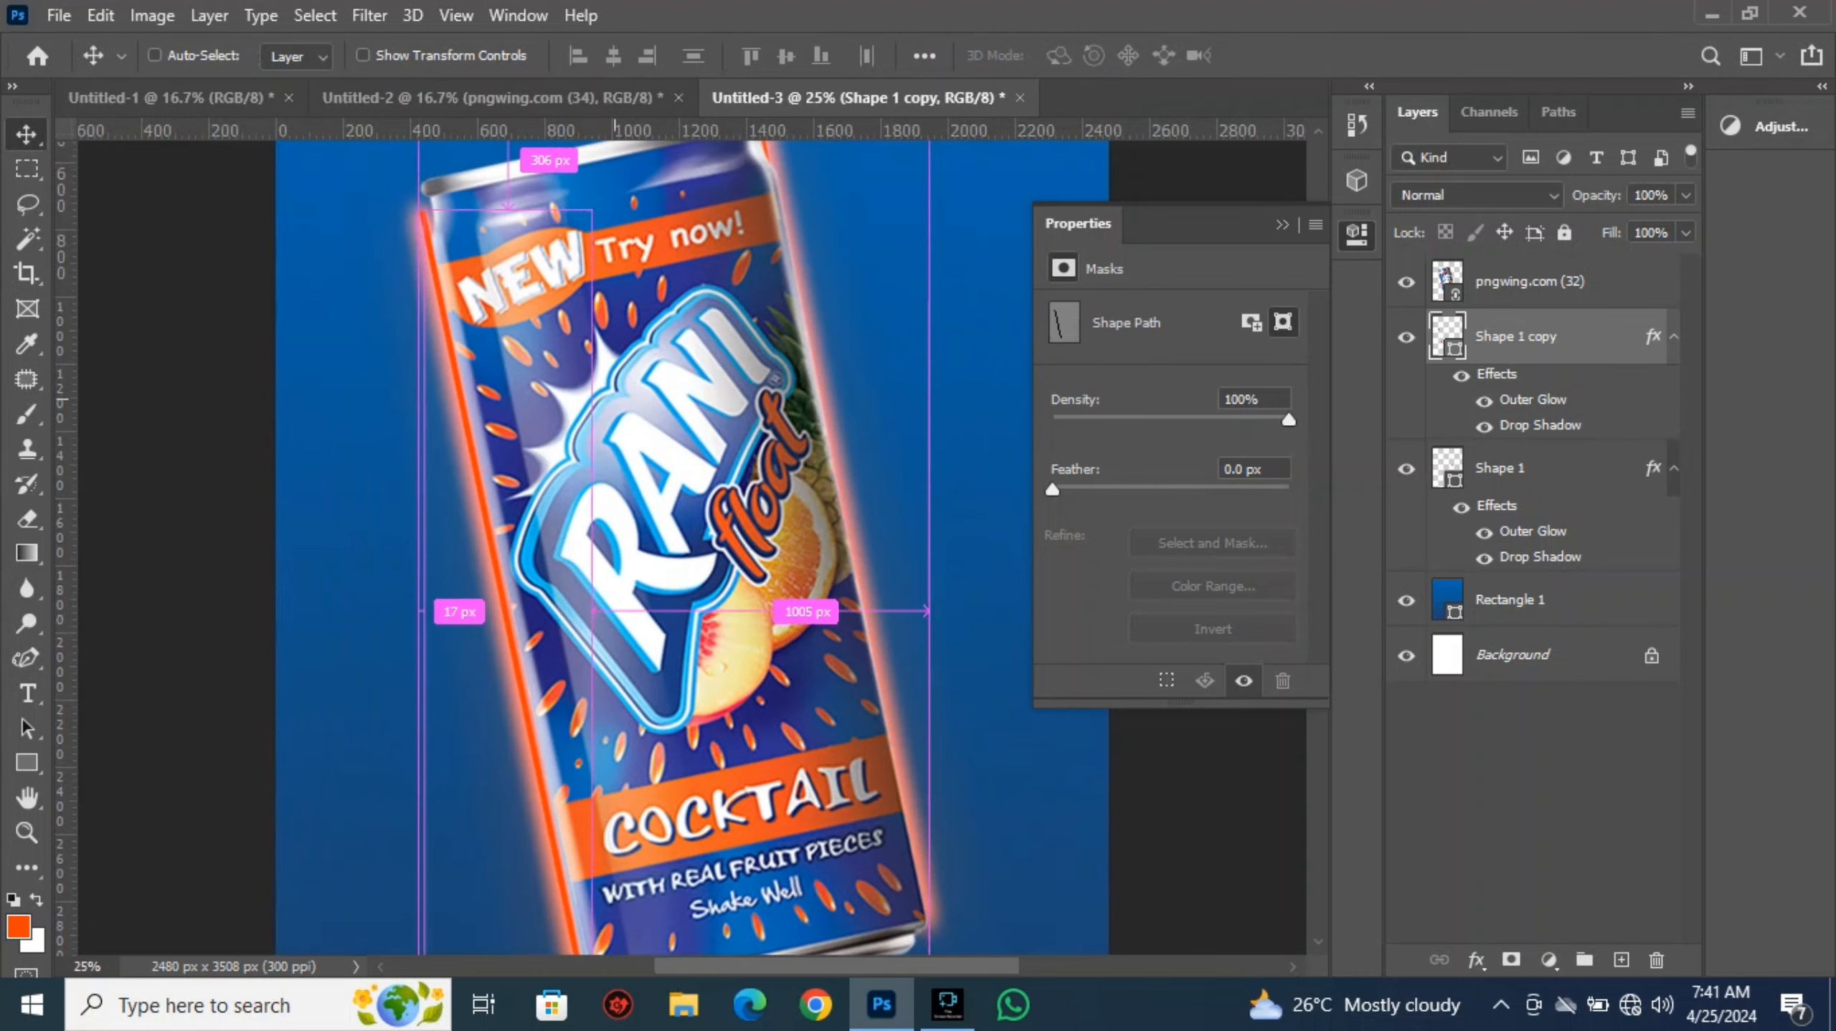
drag(447, 471, 461, 476)
key(ctrl+minus)
key(ctrl+minus)
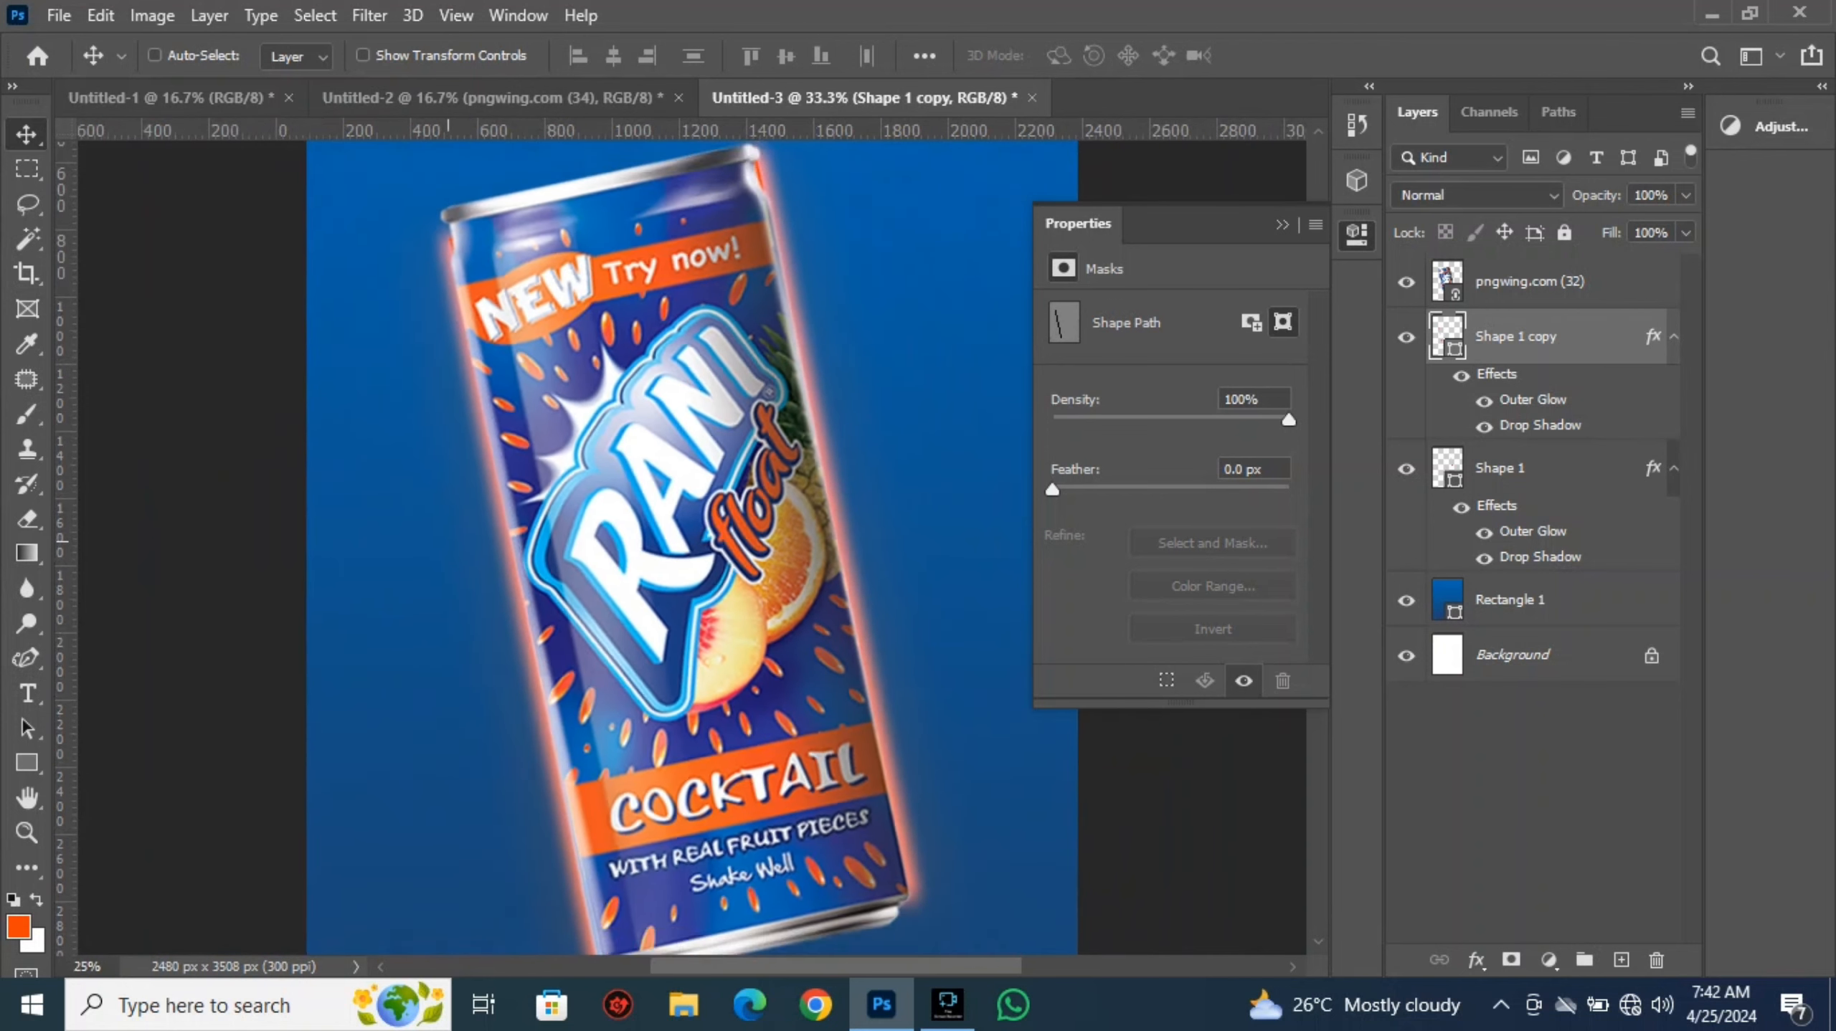
click(301, 343)
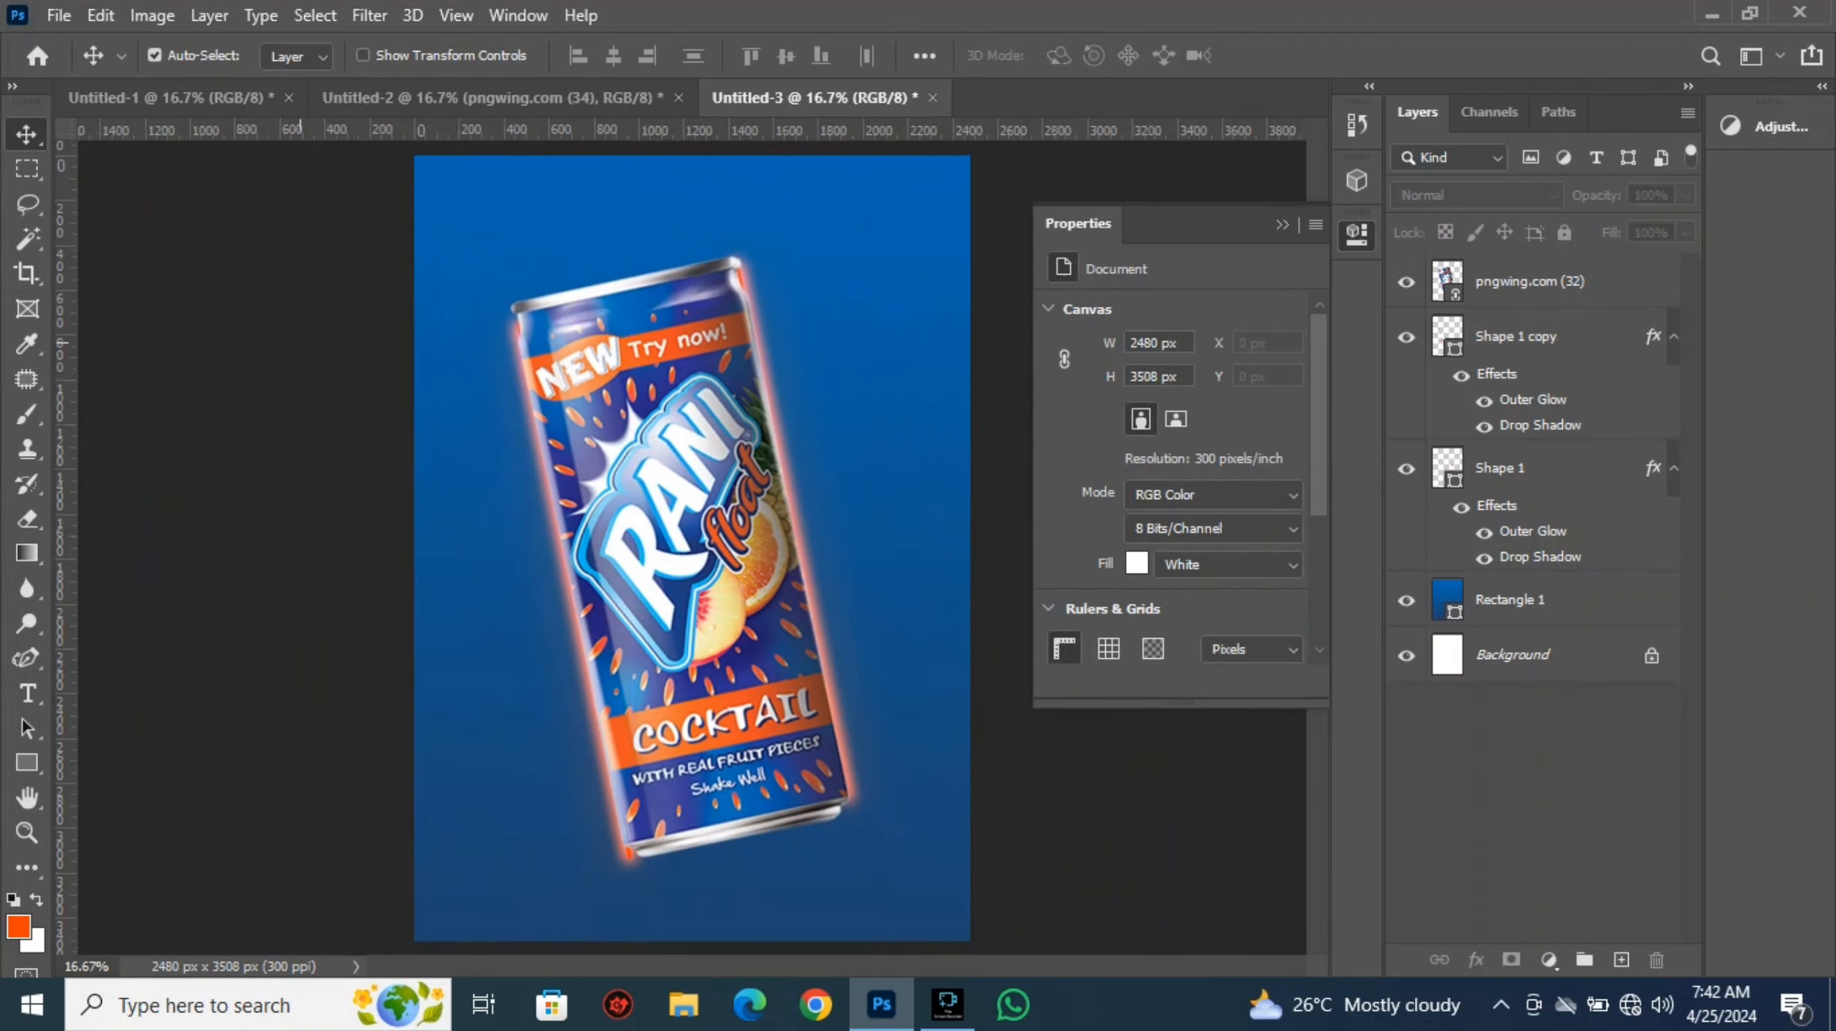
Add a new layer between Shape 1 and Rectangle 1 and set a soft round brush of 1457 px
click(1622, 959)
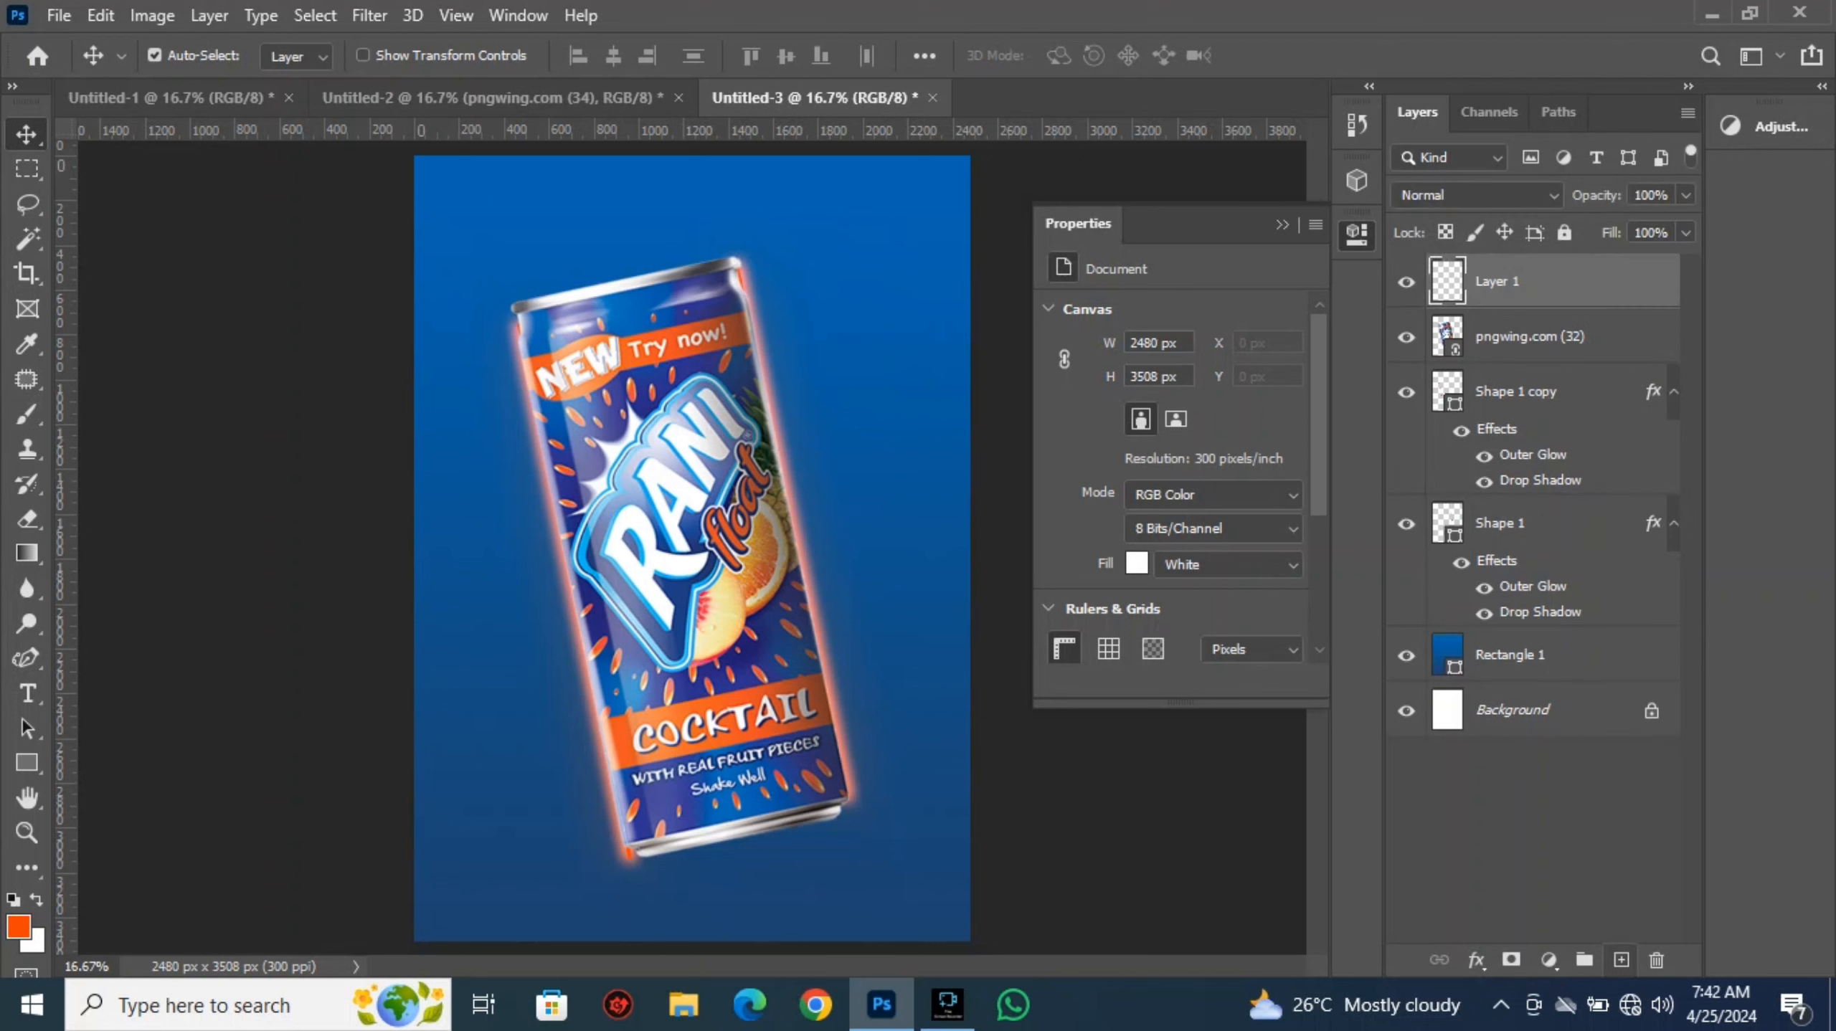
drag(1499, 281, 1496, 630)
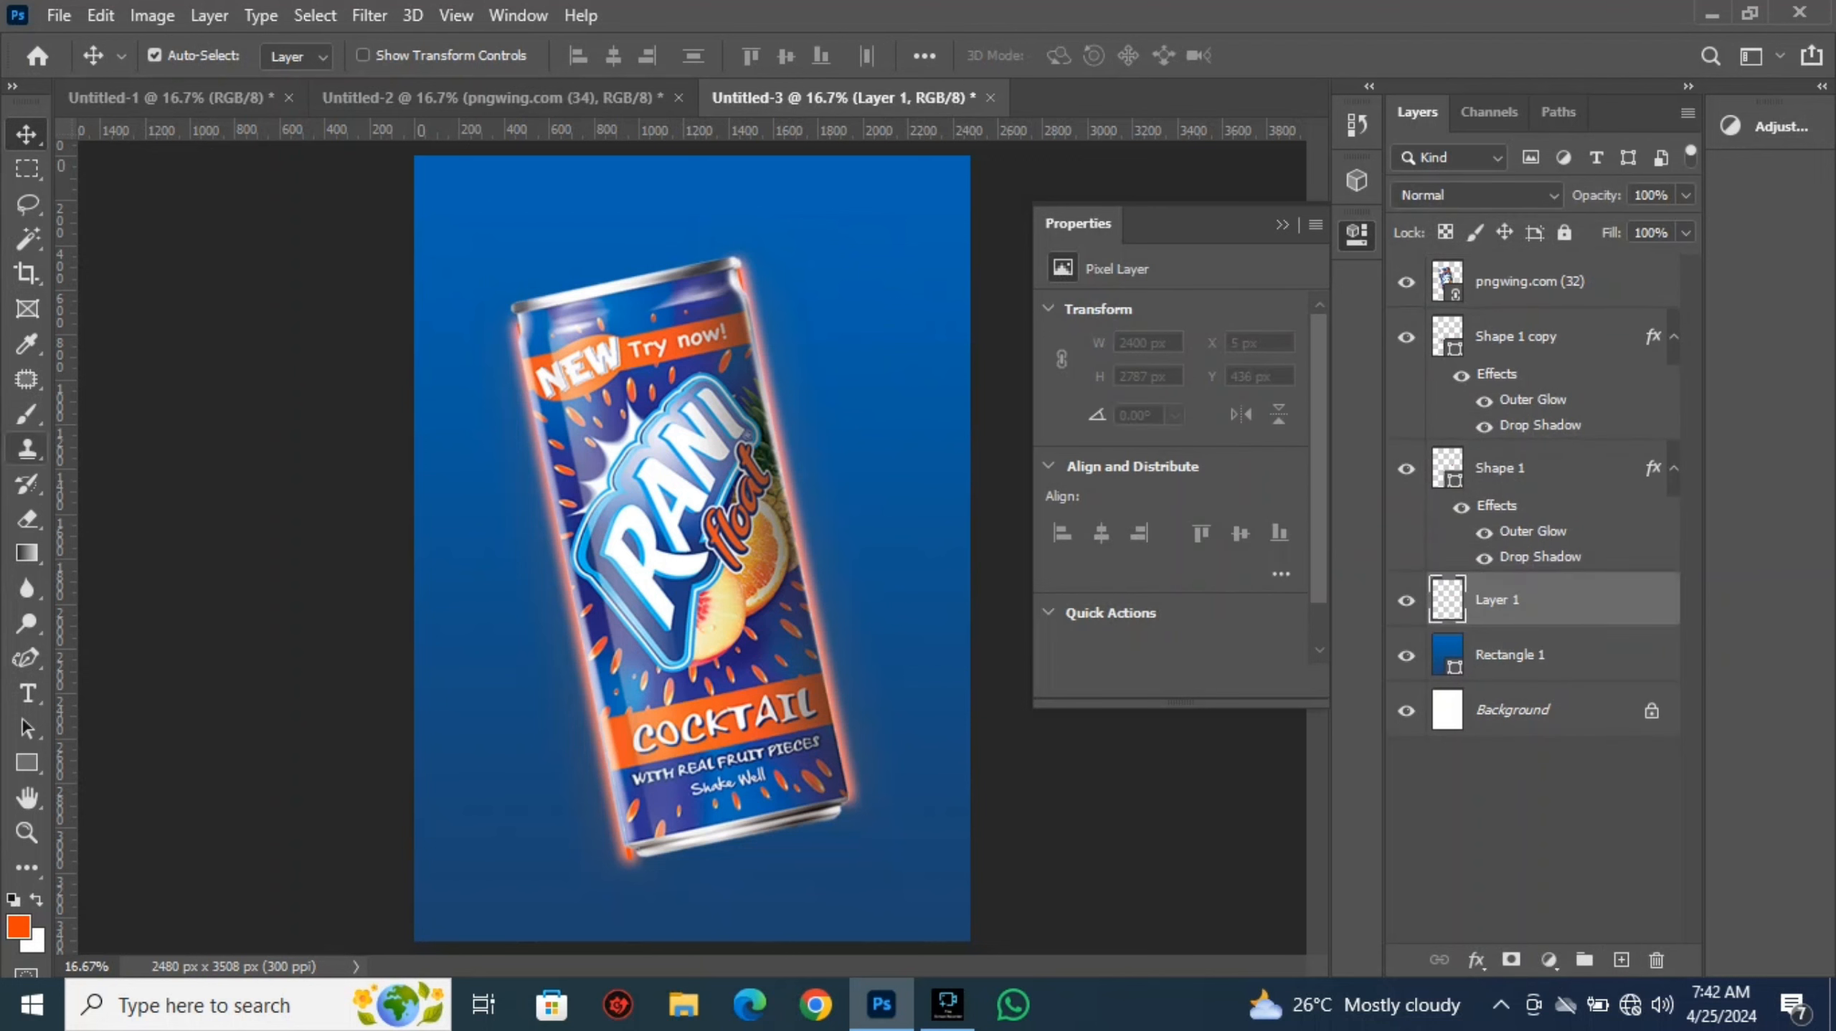
click(26, 414)
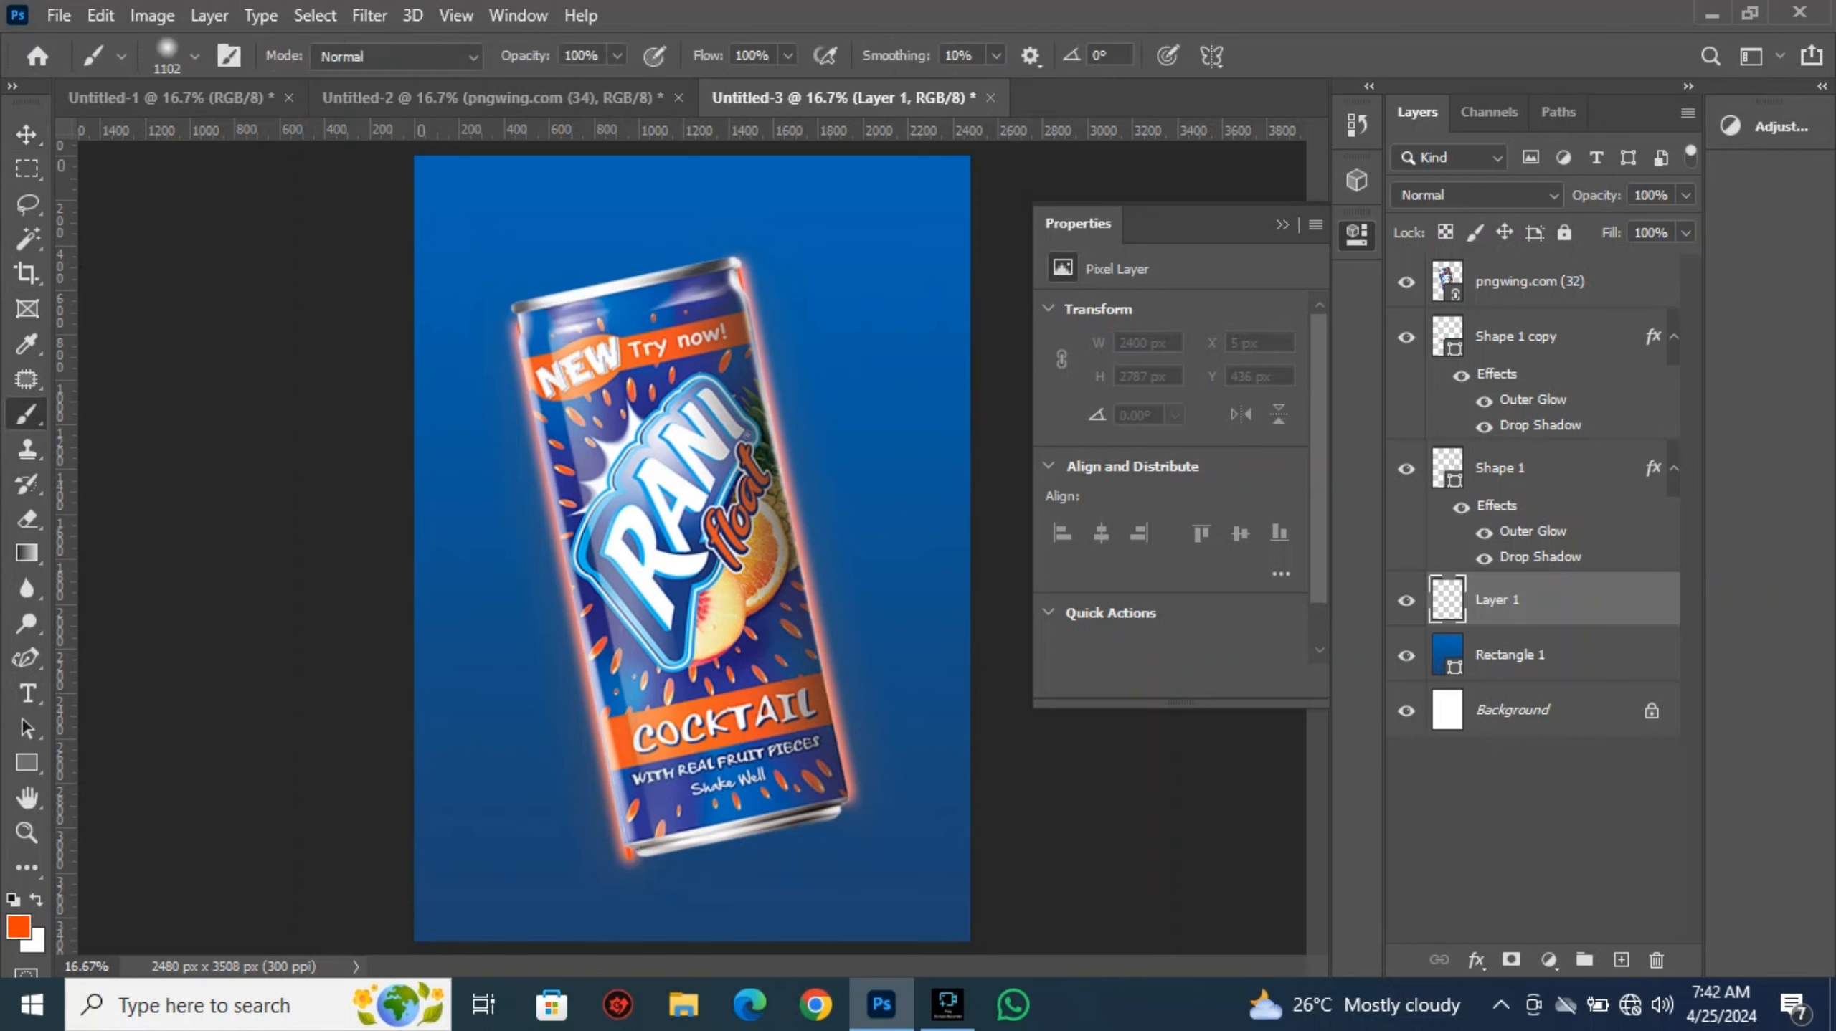
right_click(654, 398)
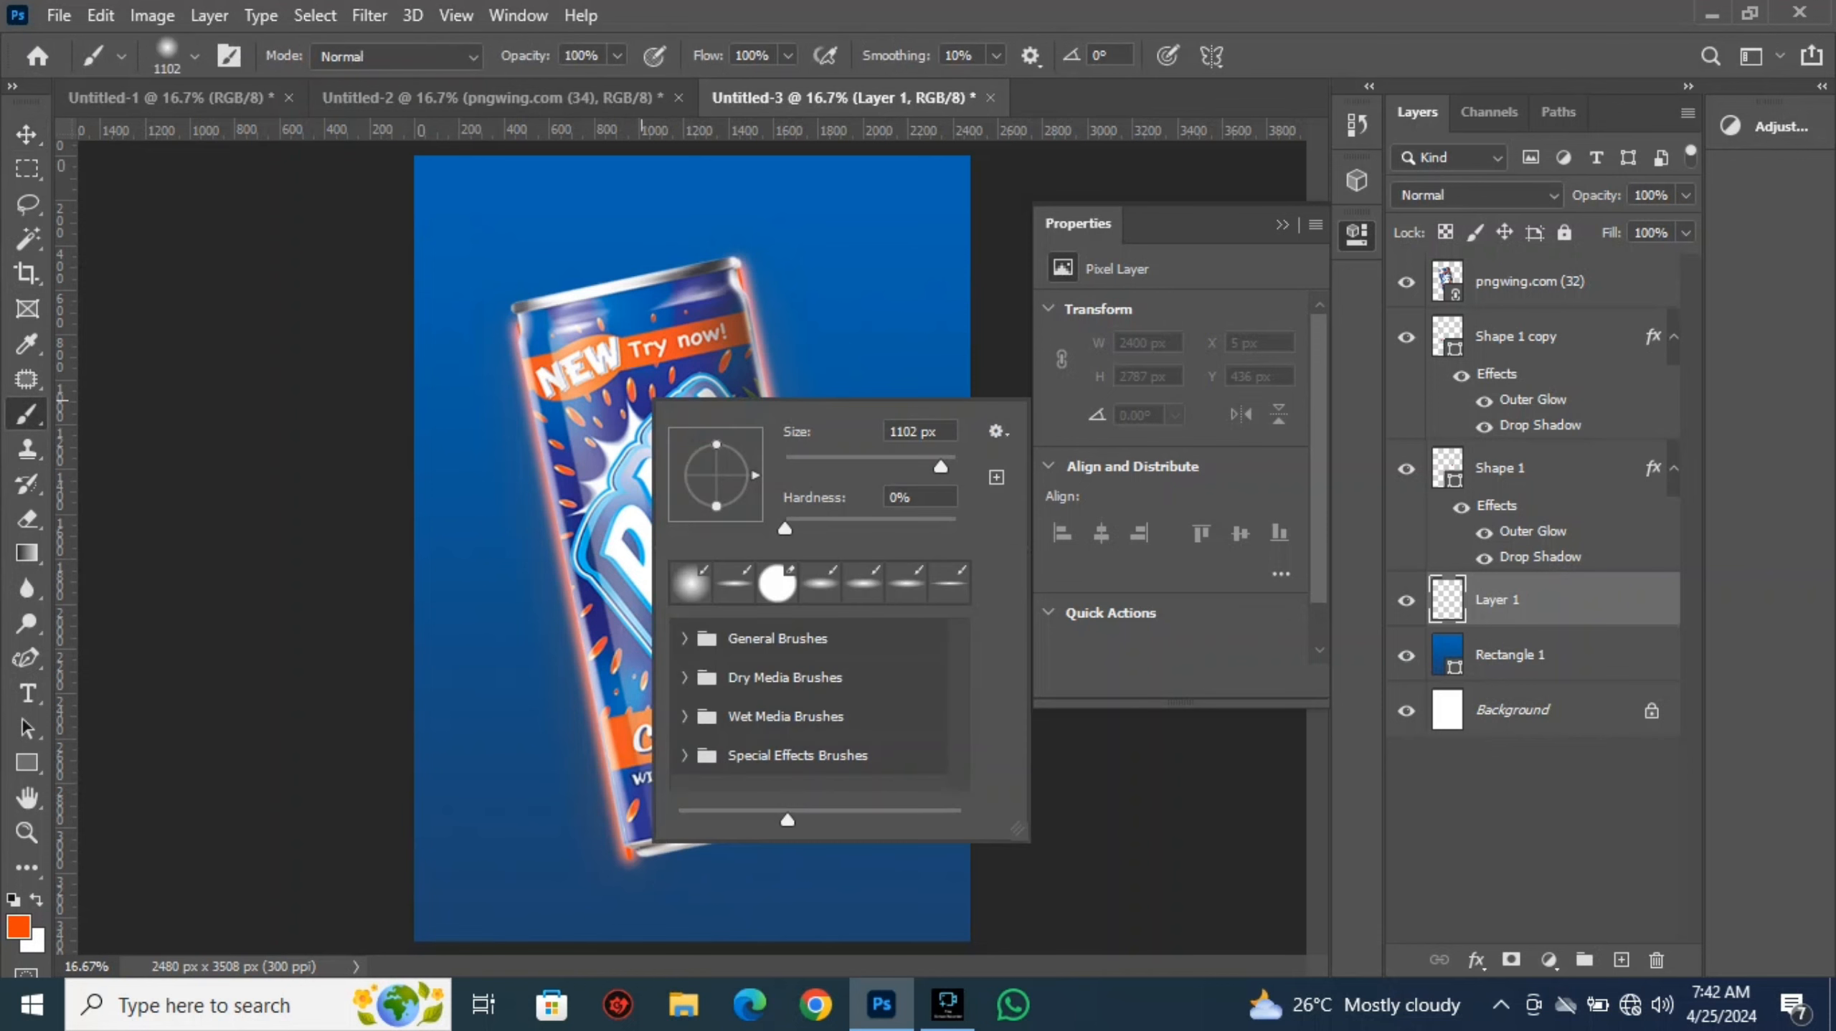
drag(940, 467, 942, 467)
key(Return)
Paint a large soft orange glow behind the can on Layer 1 and lower that layer's opacity to 47%
click(670, 431)
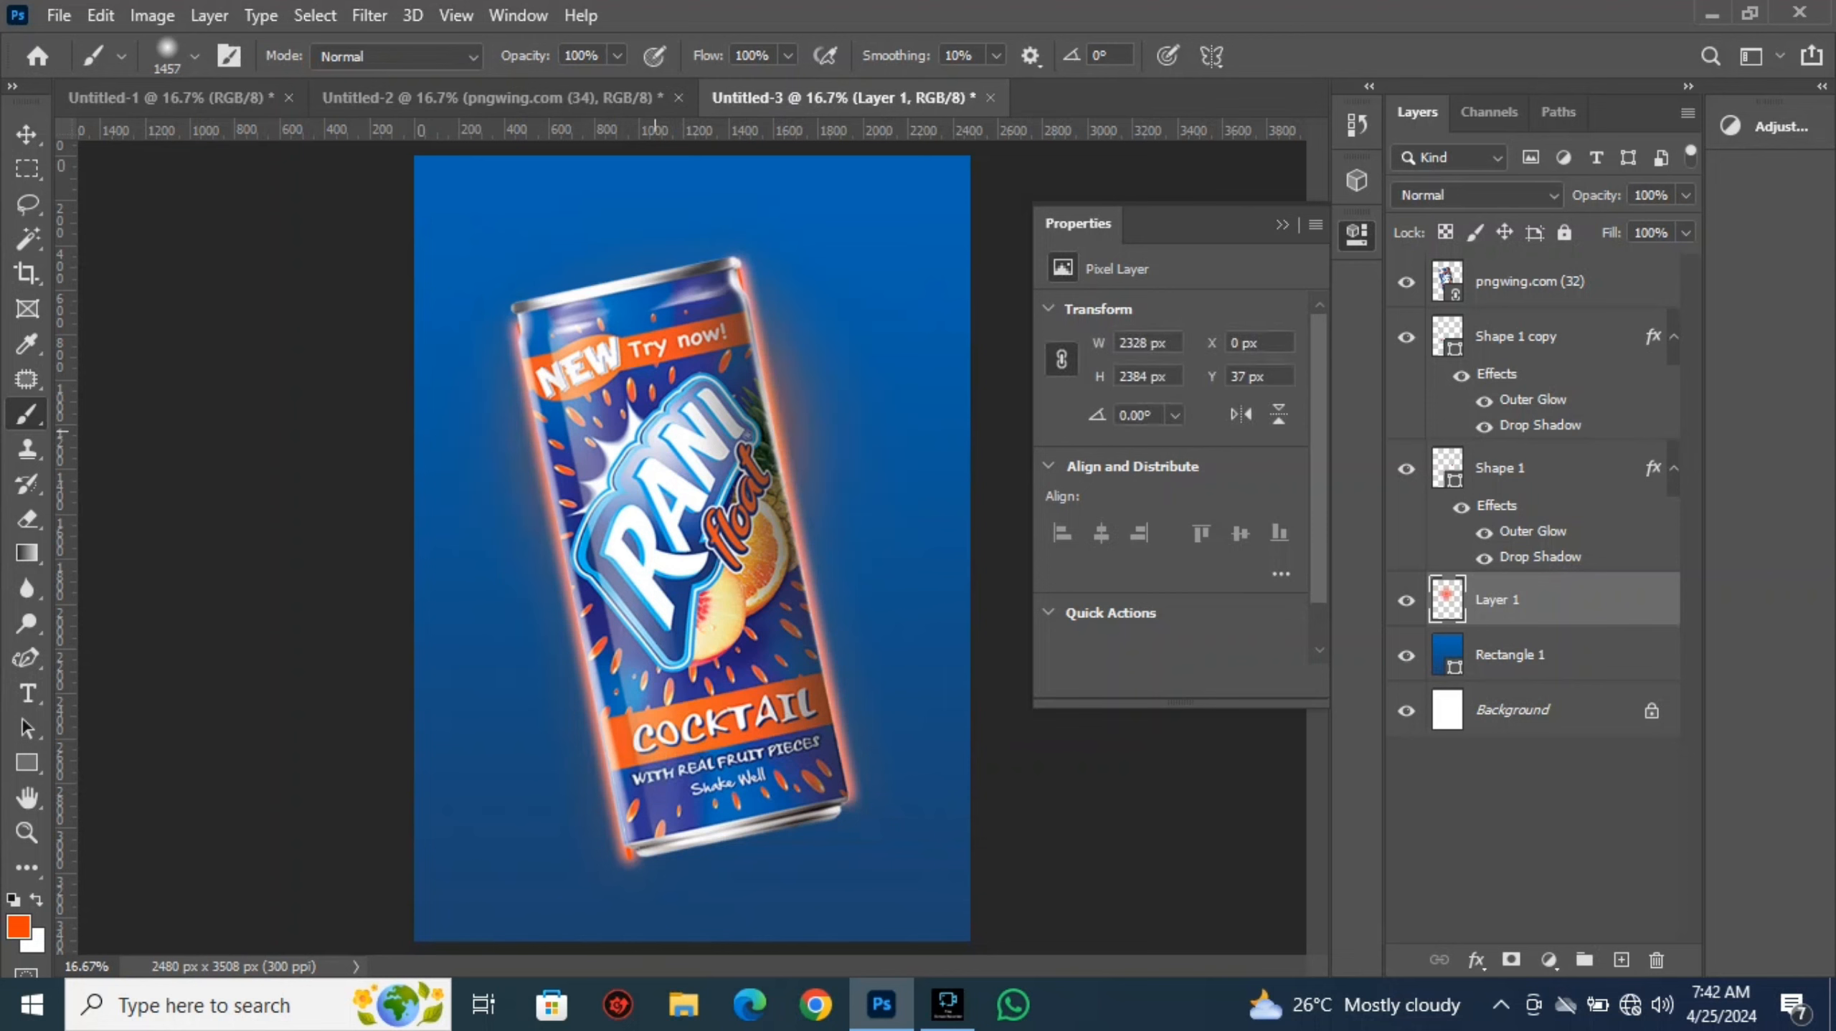
click(640, 477)
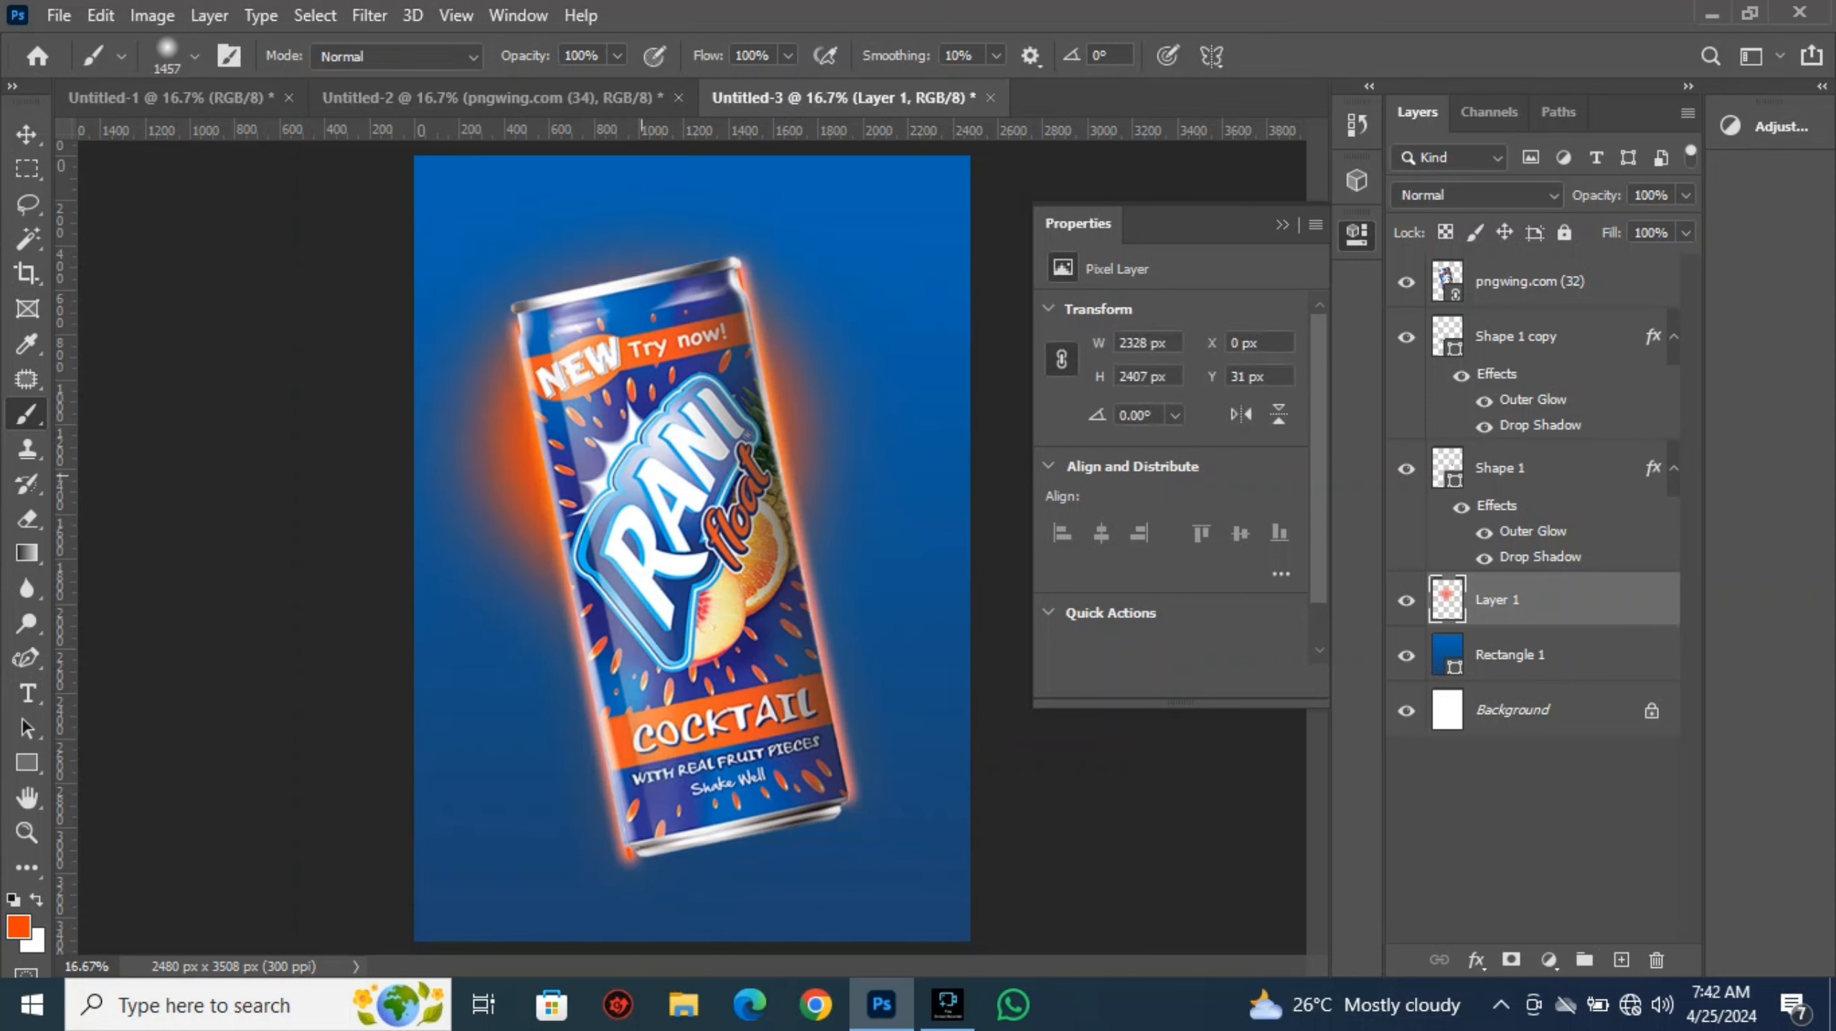
mouse_move(641, 477)
mouse_down()
mouse_move(759, 742)
mouse_move(699, 753)
mouse_move(672, 726)
mouse_move(690, 663)
mouse_up()
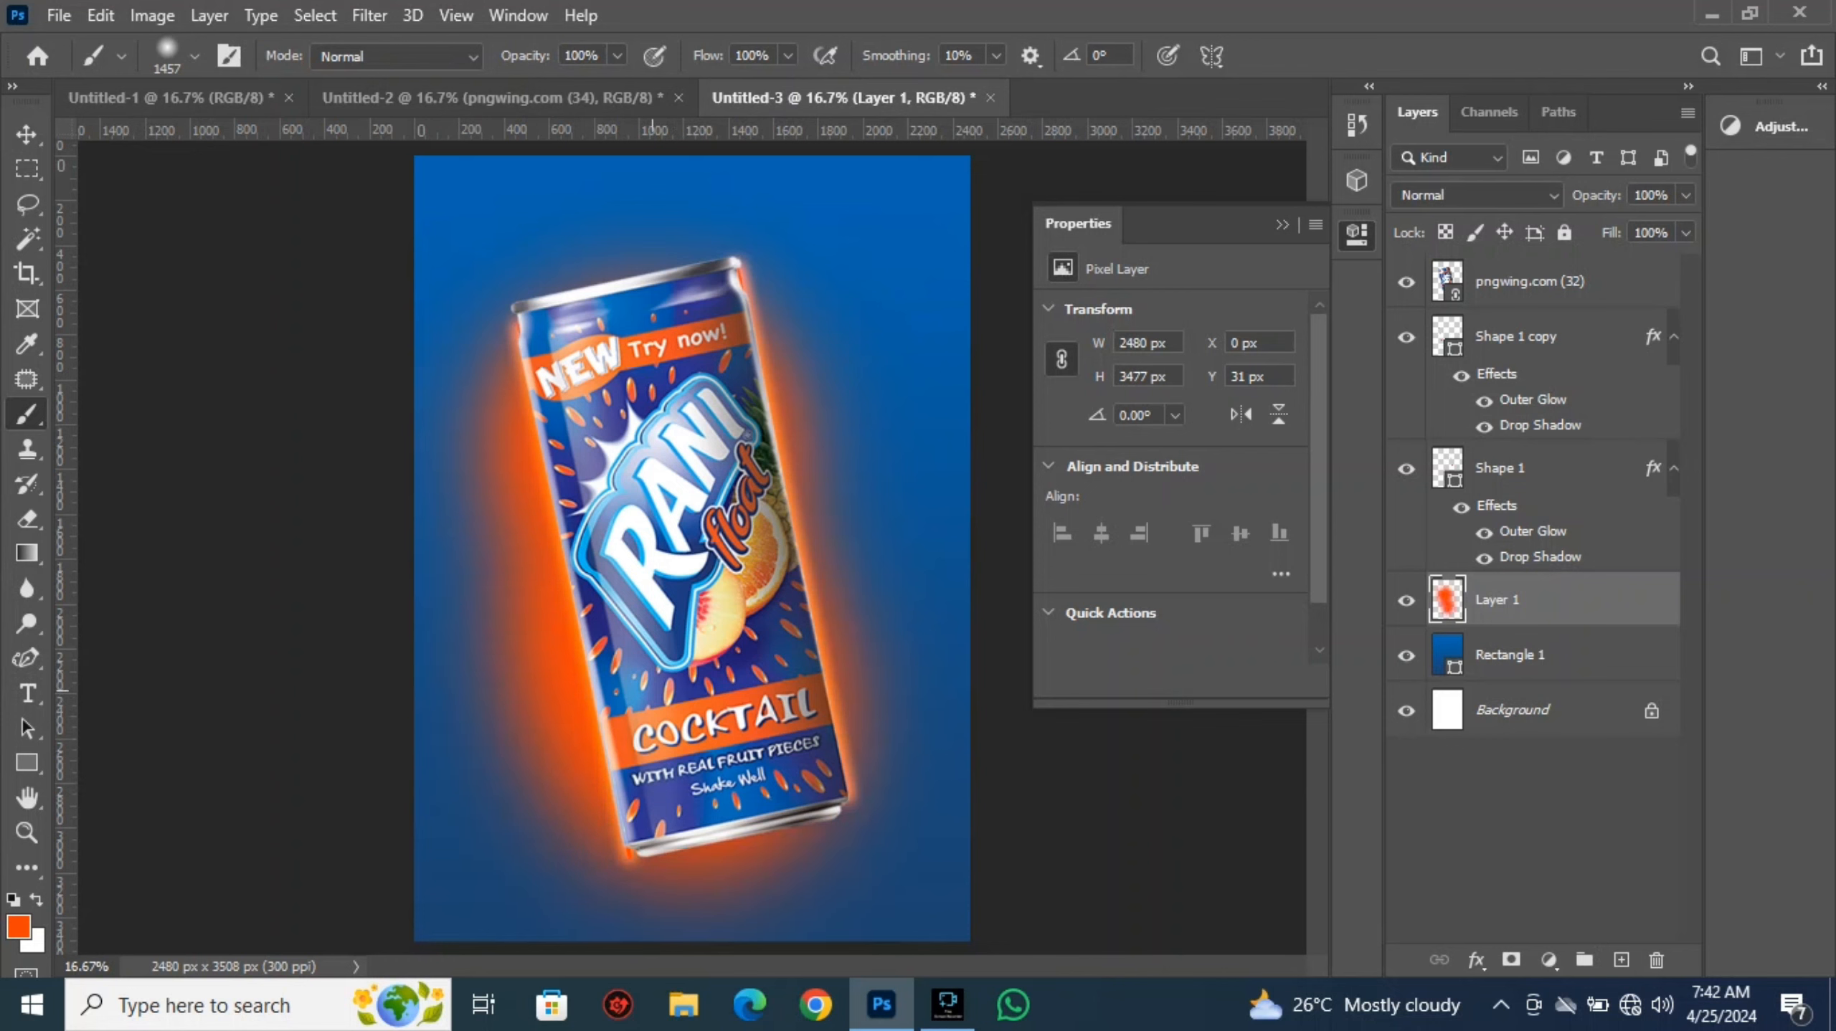
drag(726, 565, 718, 483)
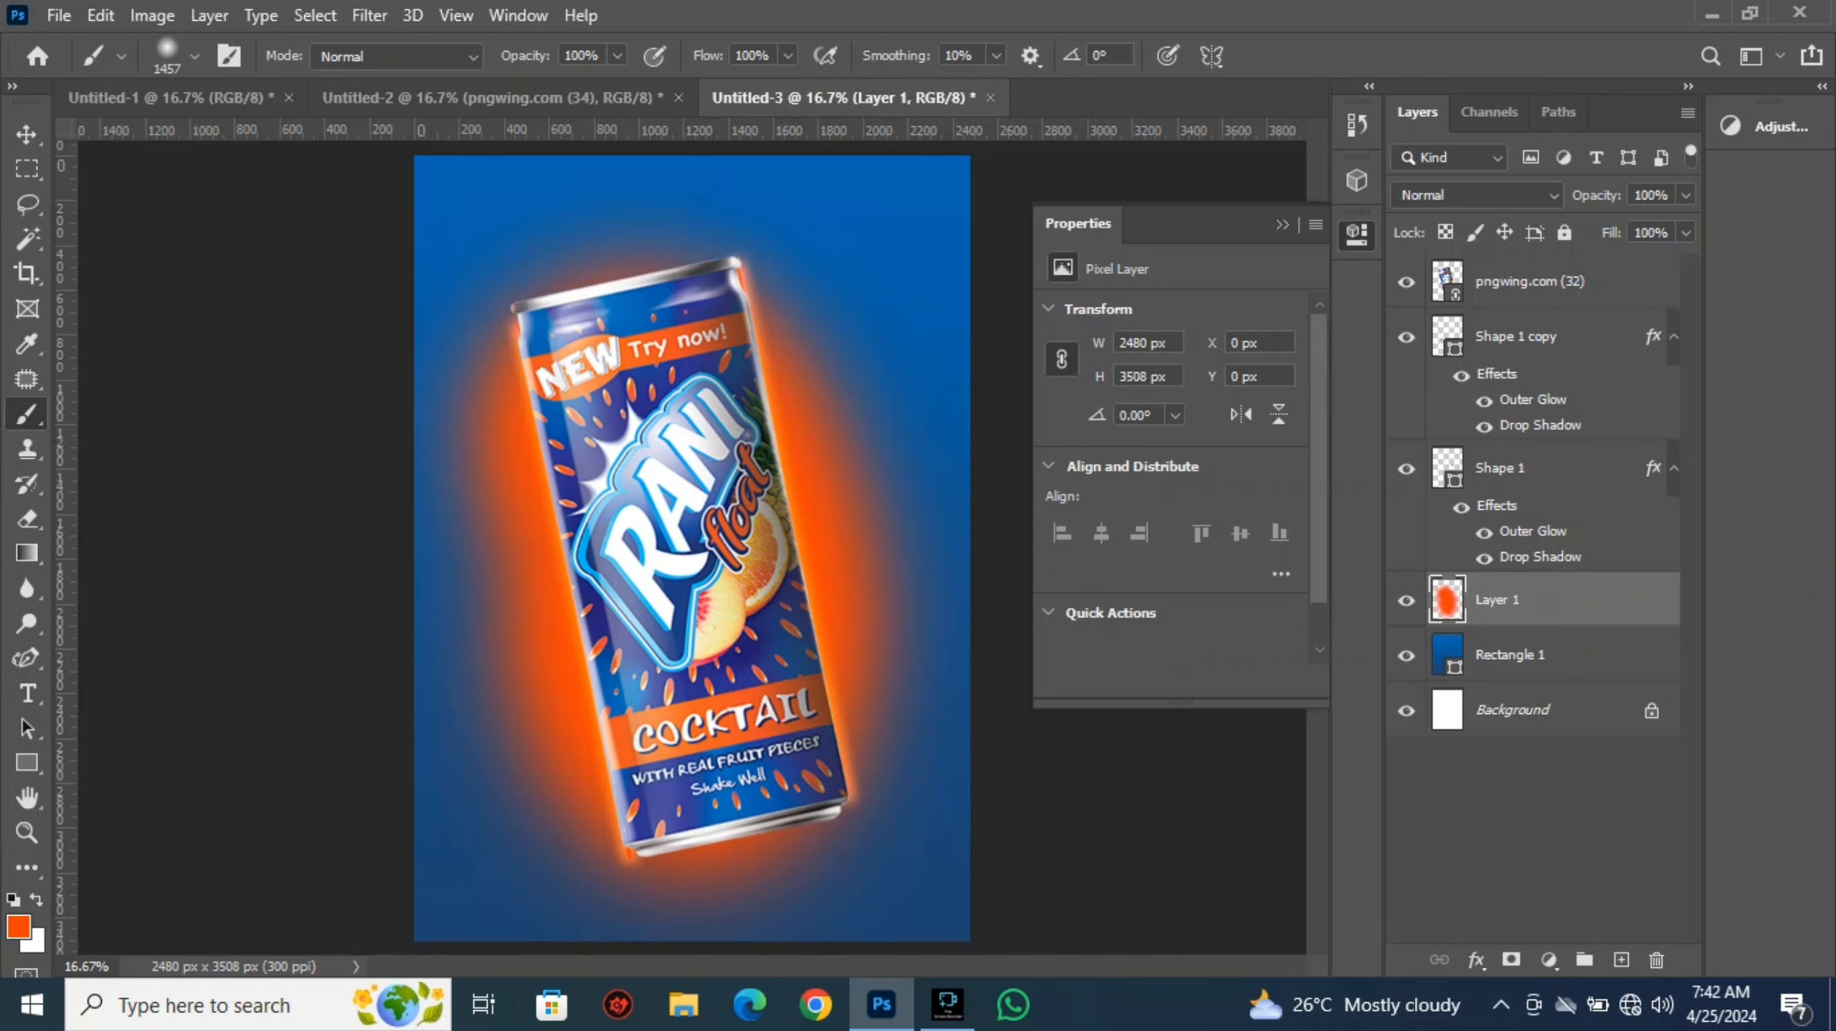
drag(1595, 196, 1554, 195)
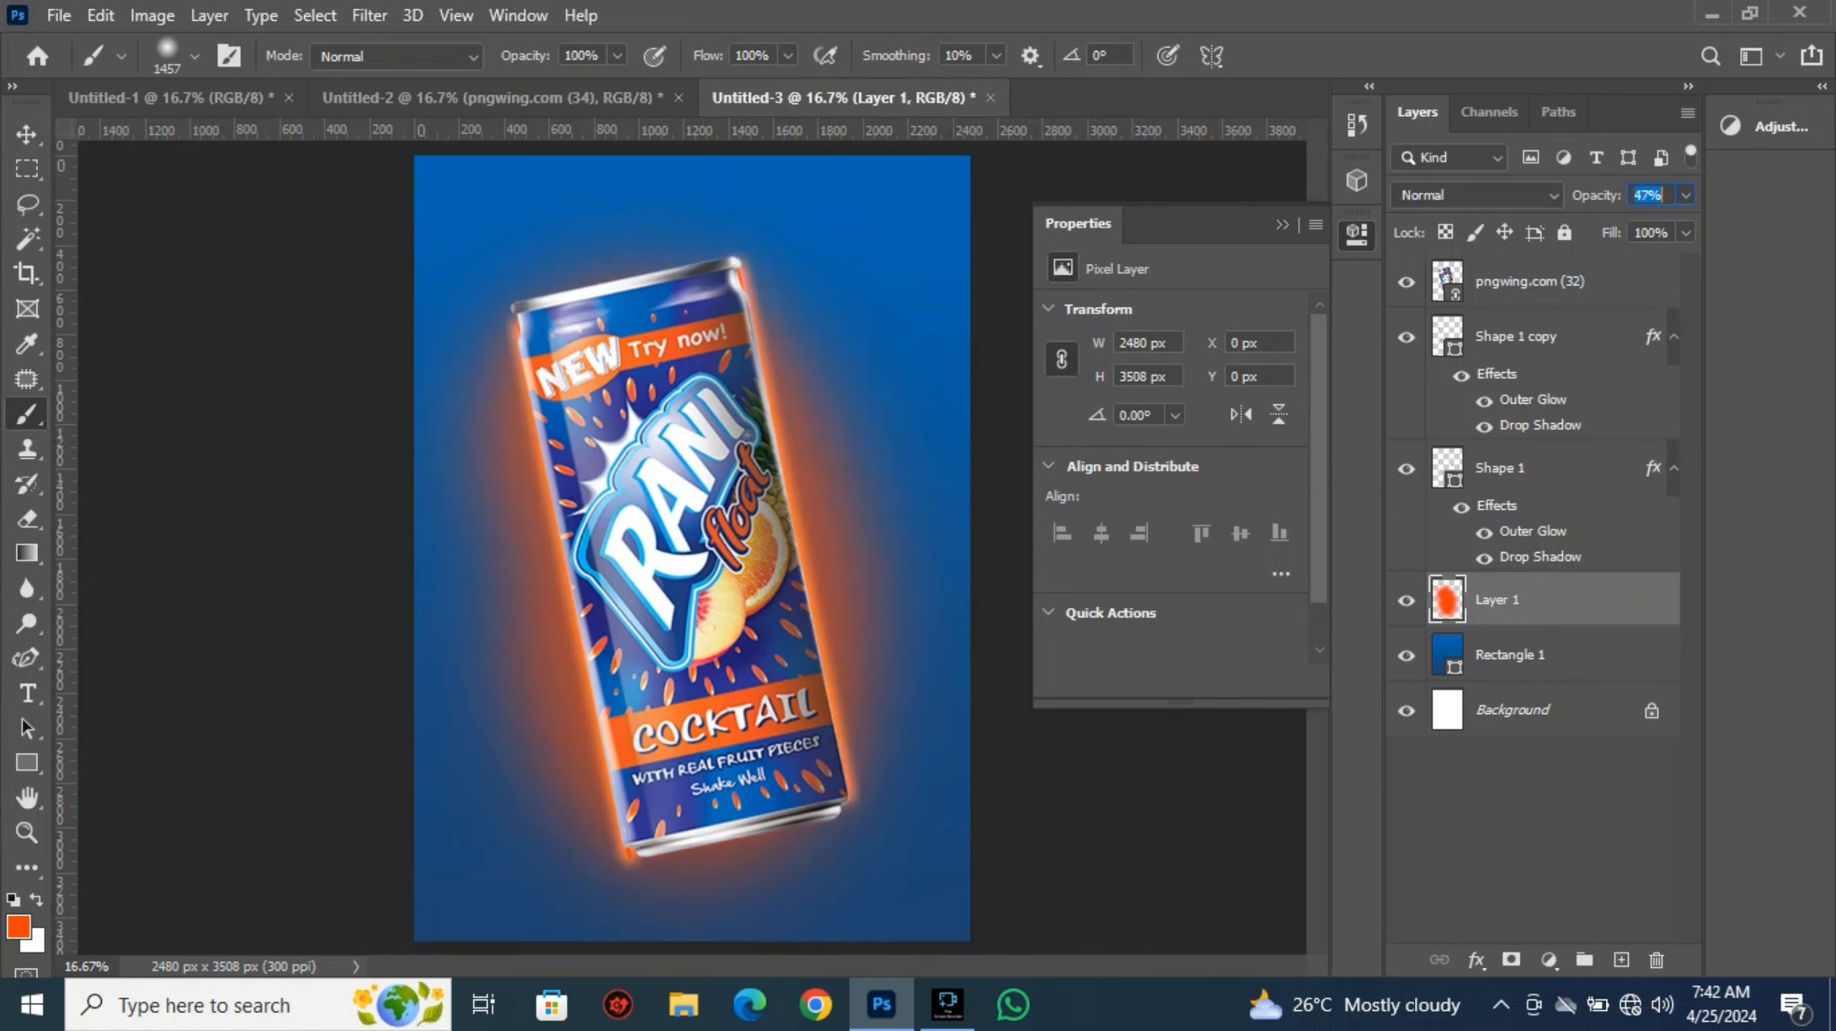
key(Return)
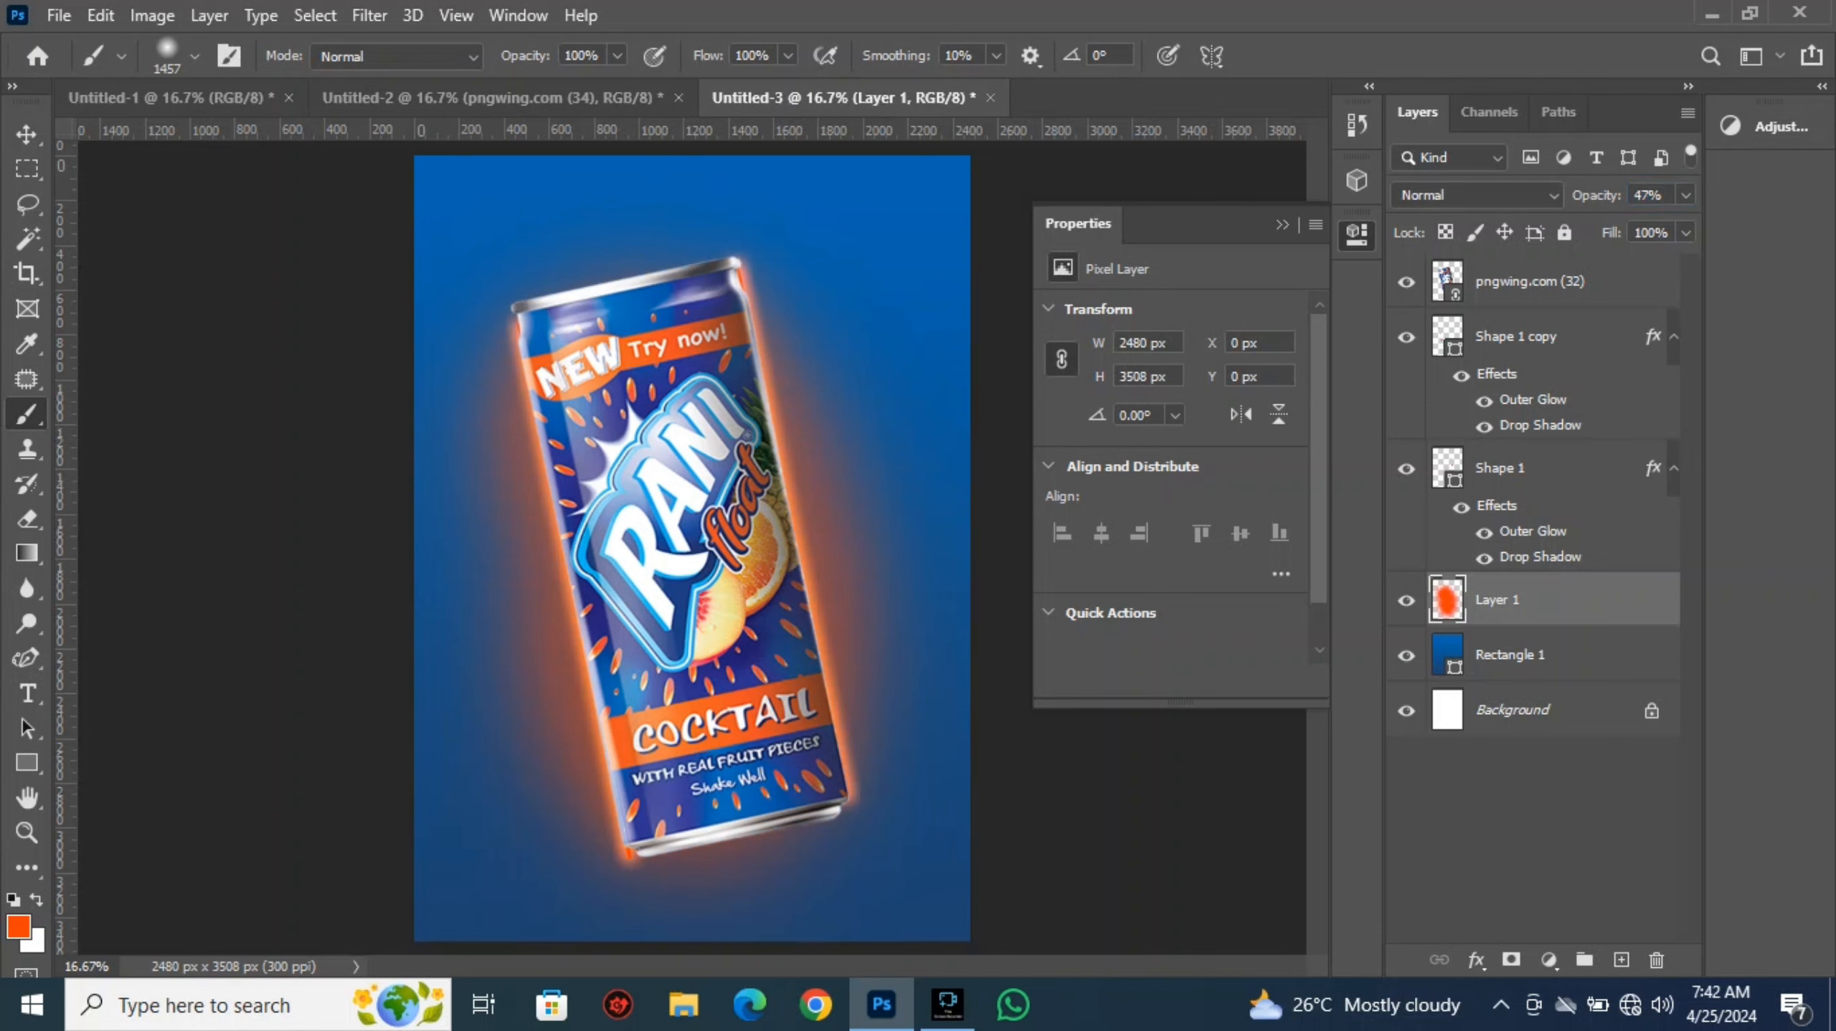
Choose a flattened soft brush tip, add a new layer above Layer 1 and set the foreground colour to #312825
click(195, 56)
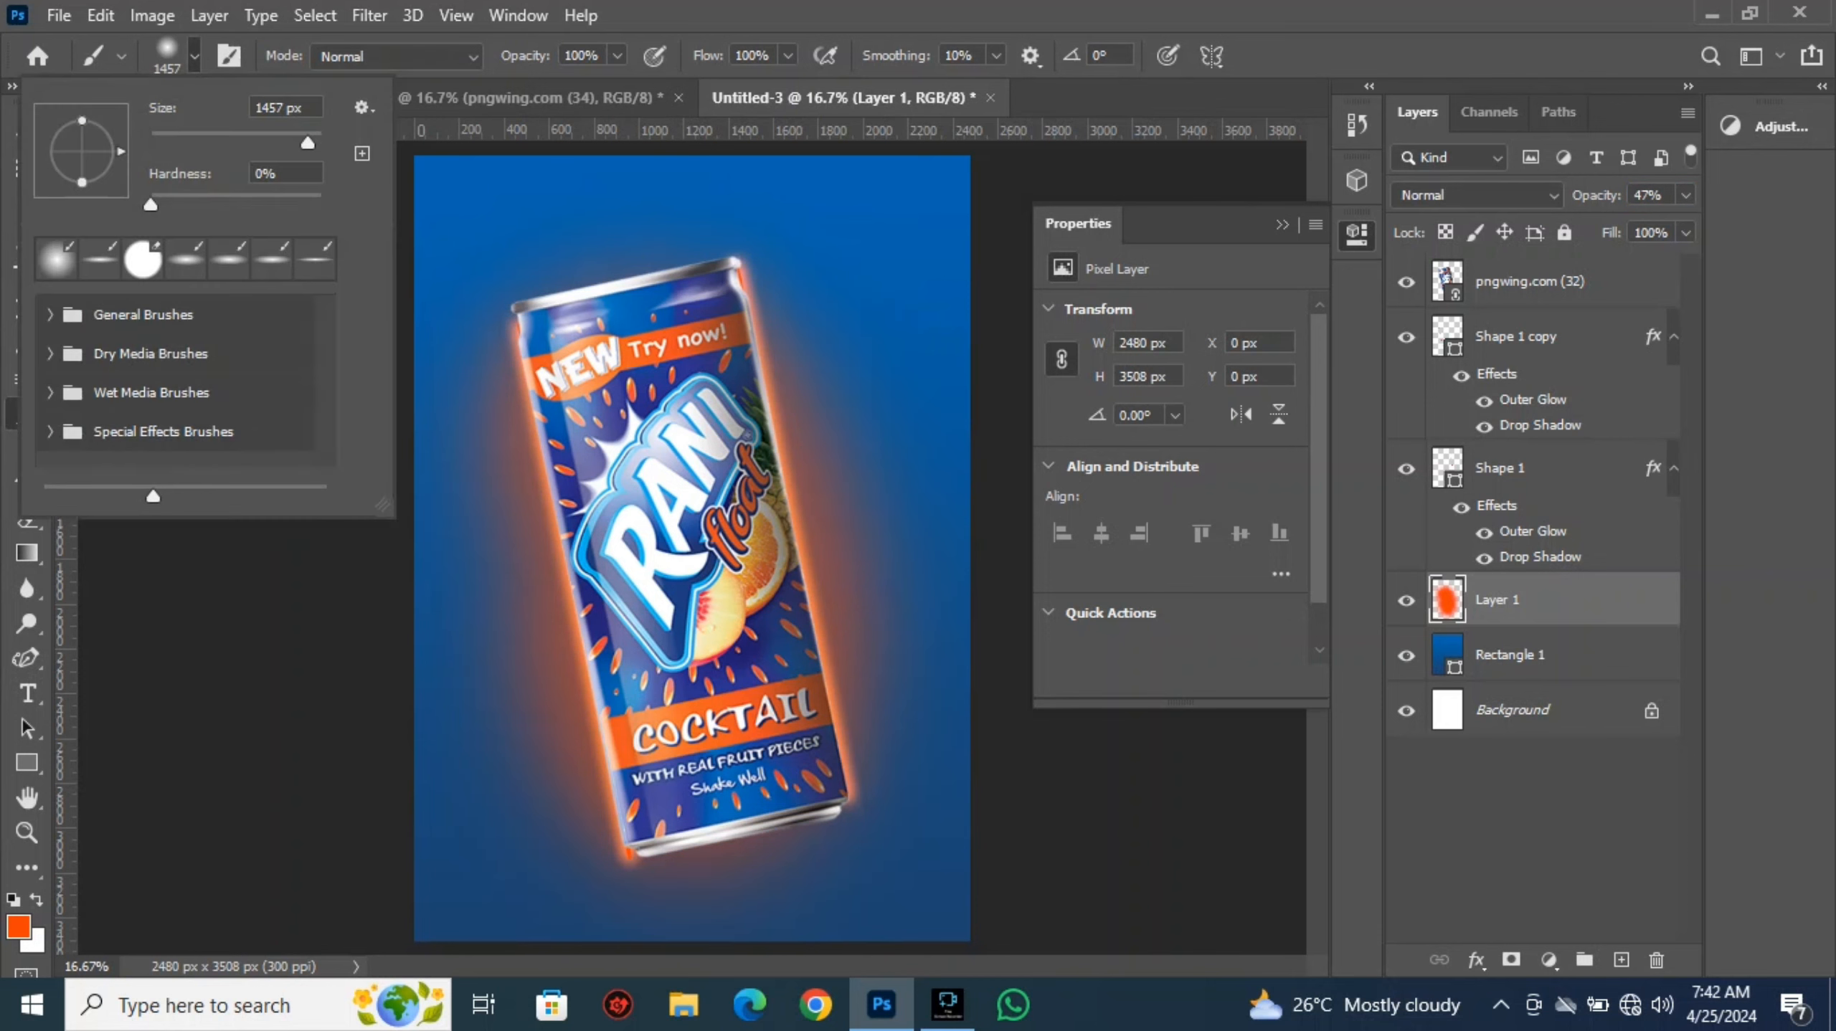
click(100, 259)
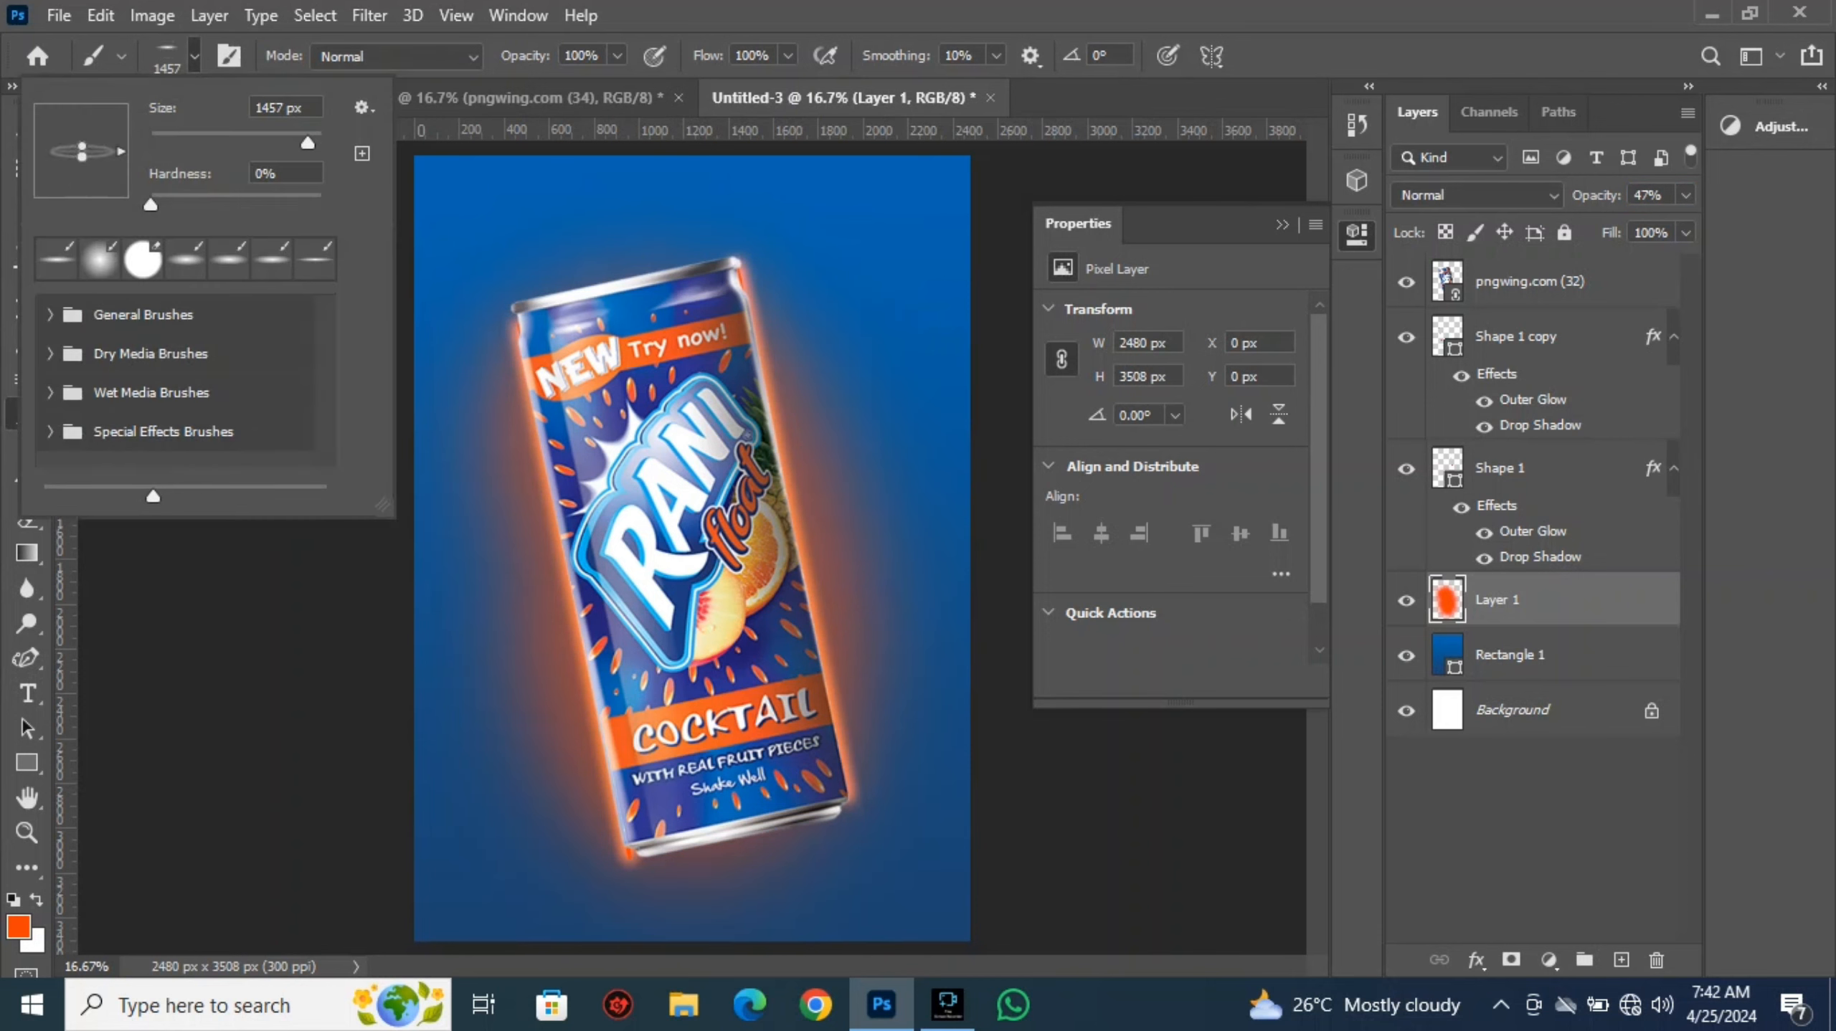
click(186, 259)
key(Return)
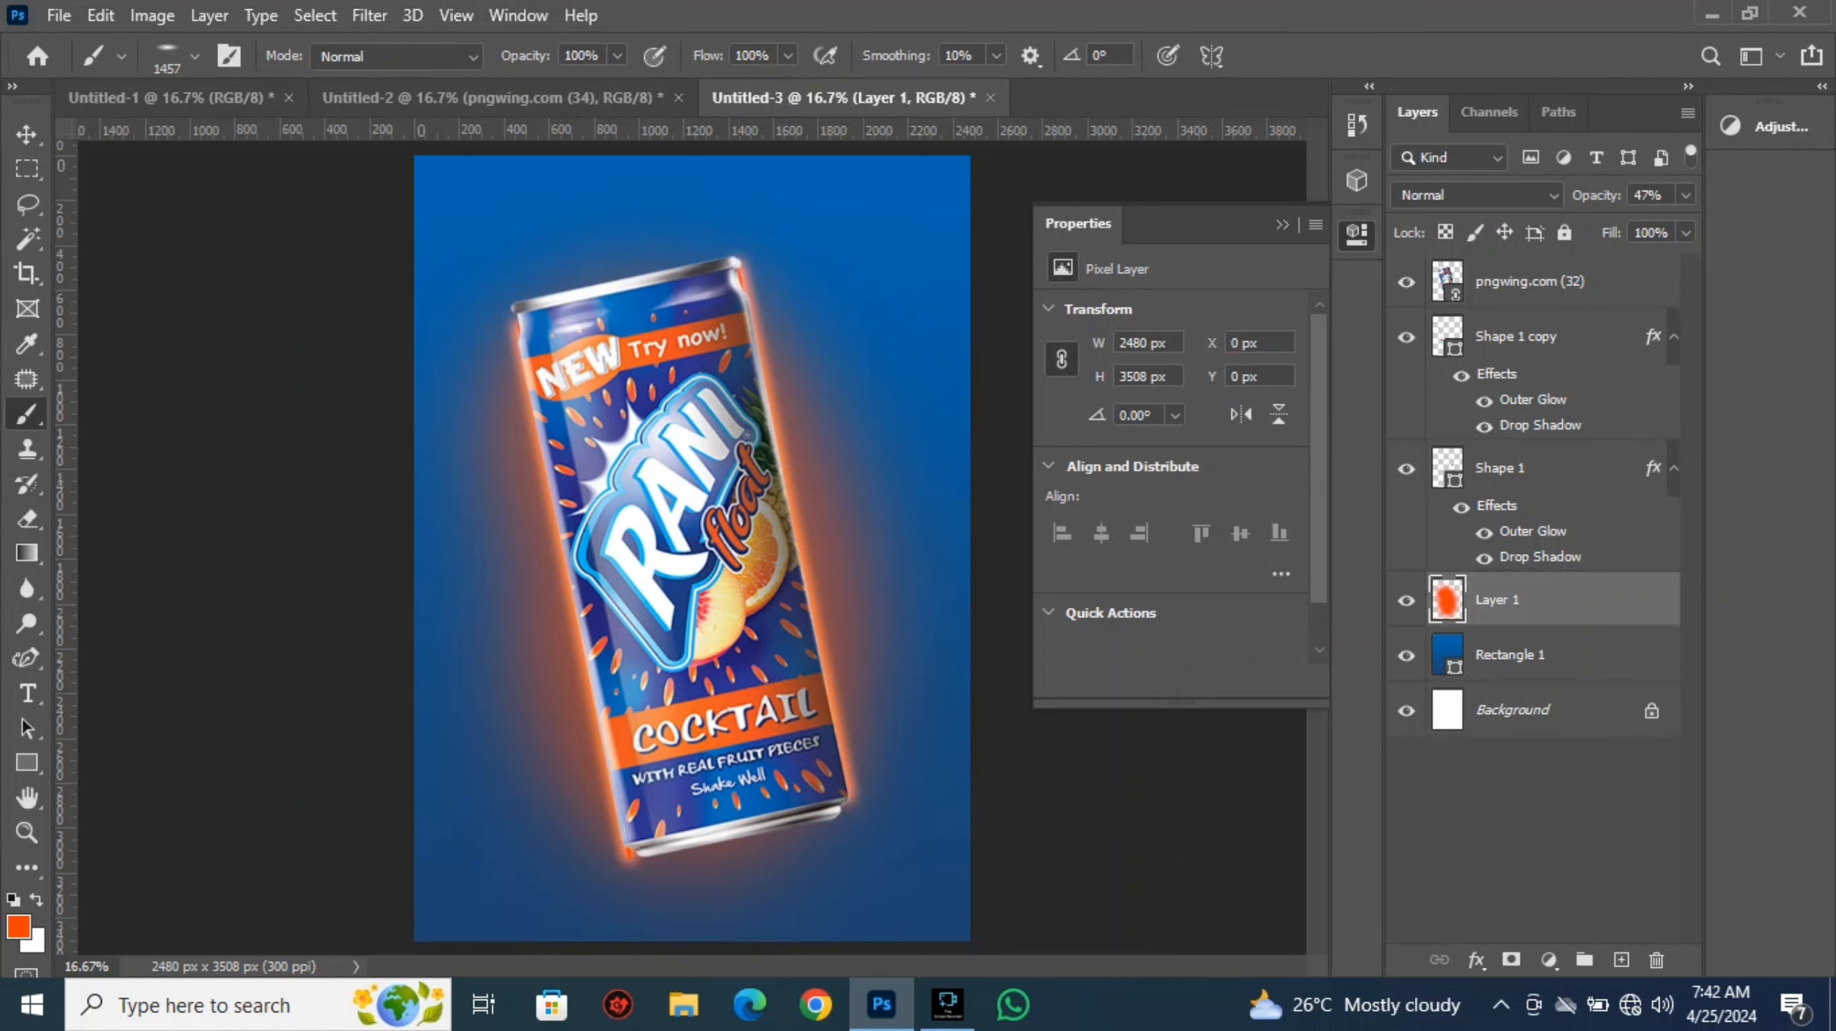
click(1622, 959)
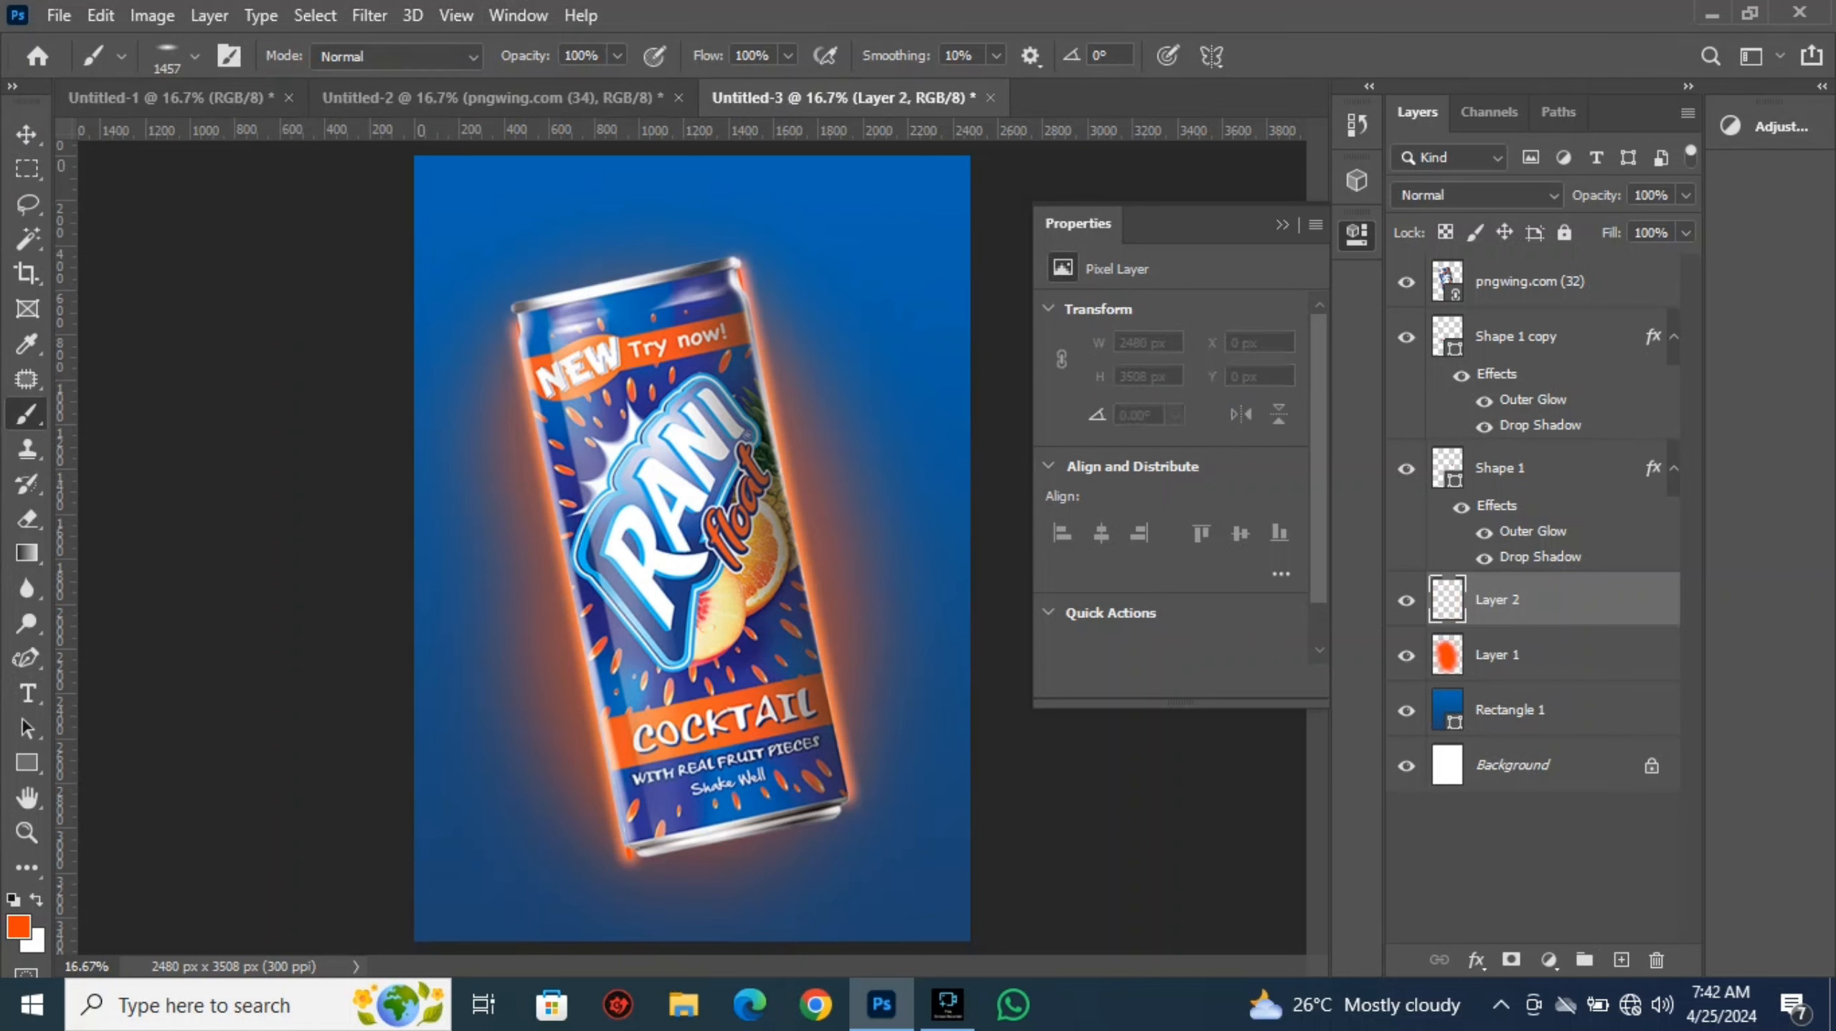
click(18, 927)
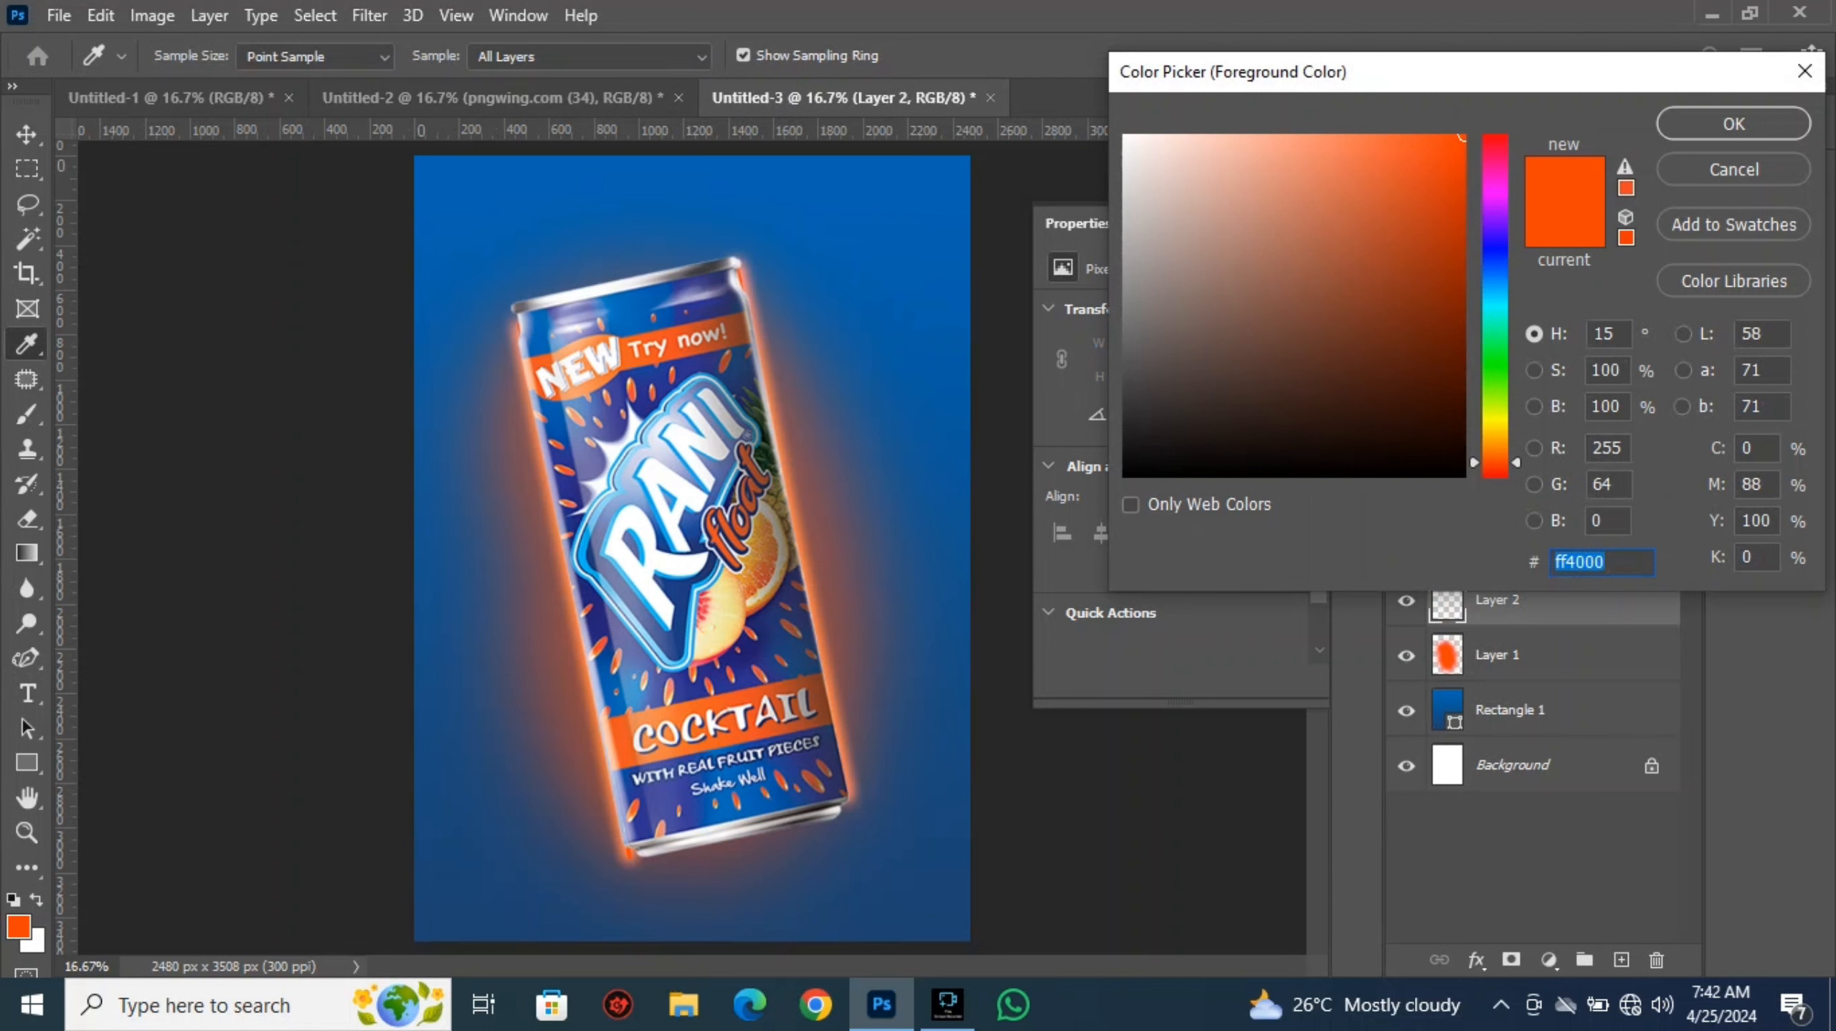
drag(1230, 412, 1209, 412)
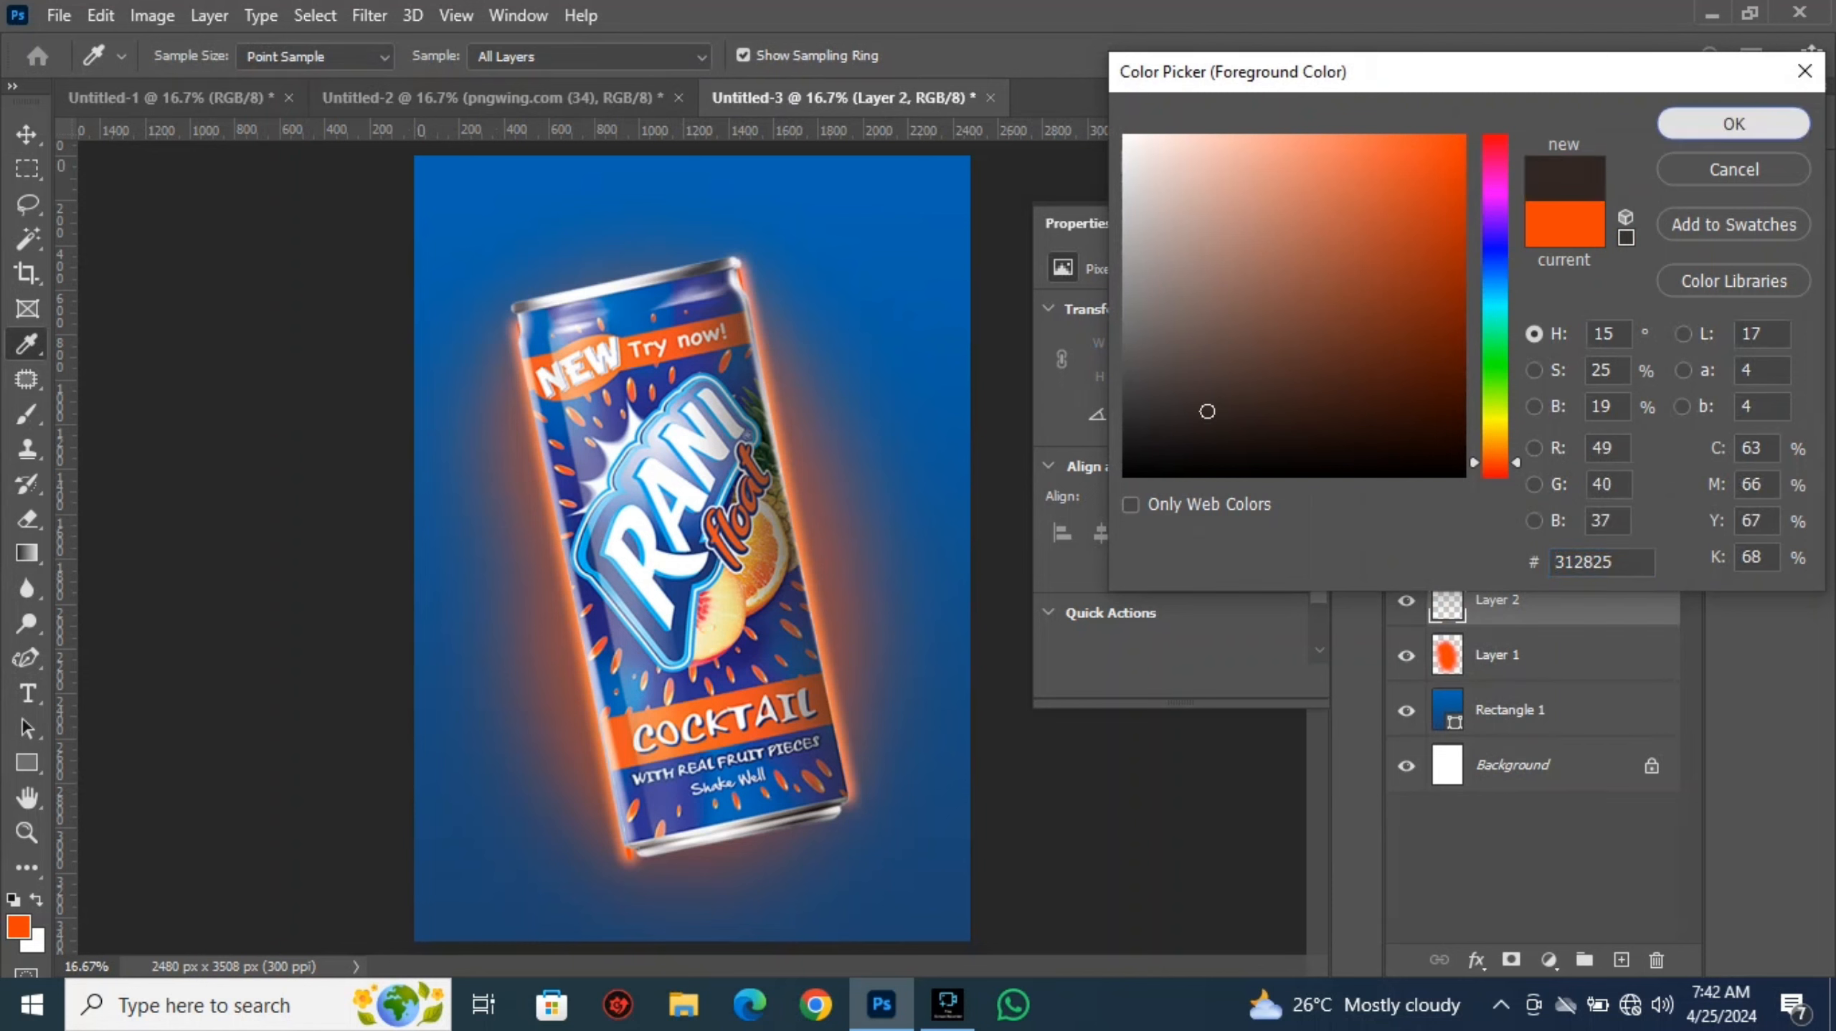
click(1734, 124)
Rotate the brush tip to 13° and paint a dark shadow about 2201 × 672 px beneath the can
right_click(722, 879)
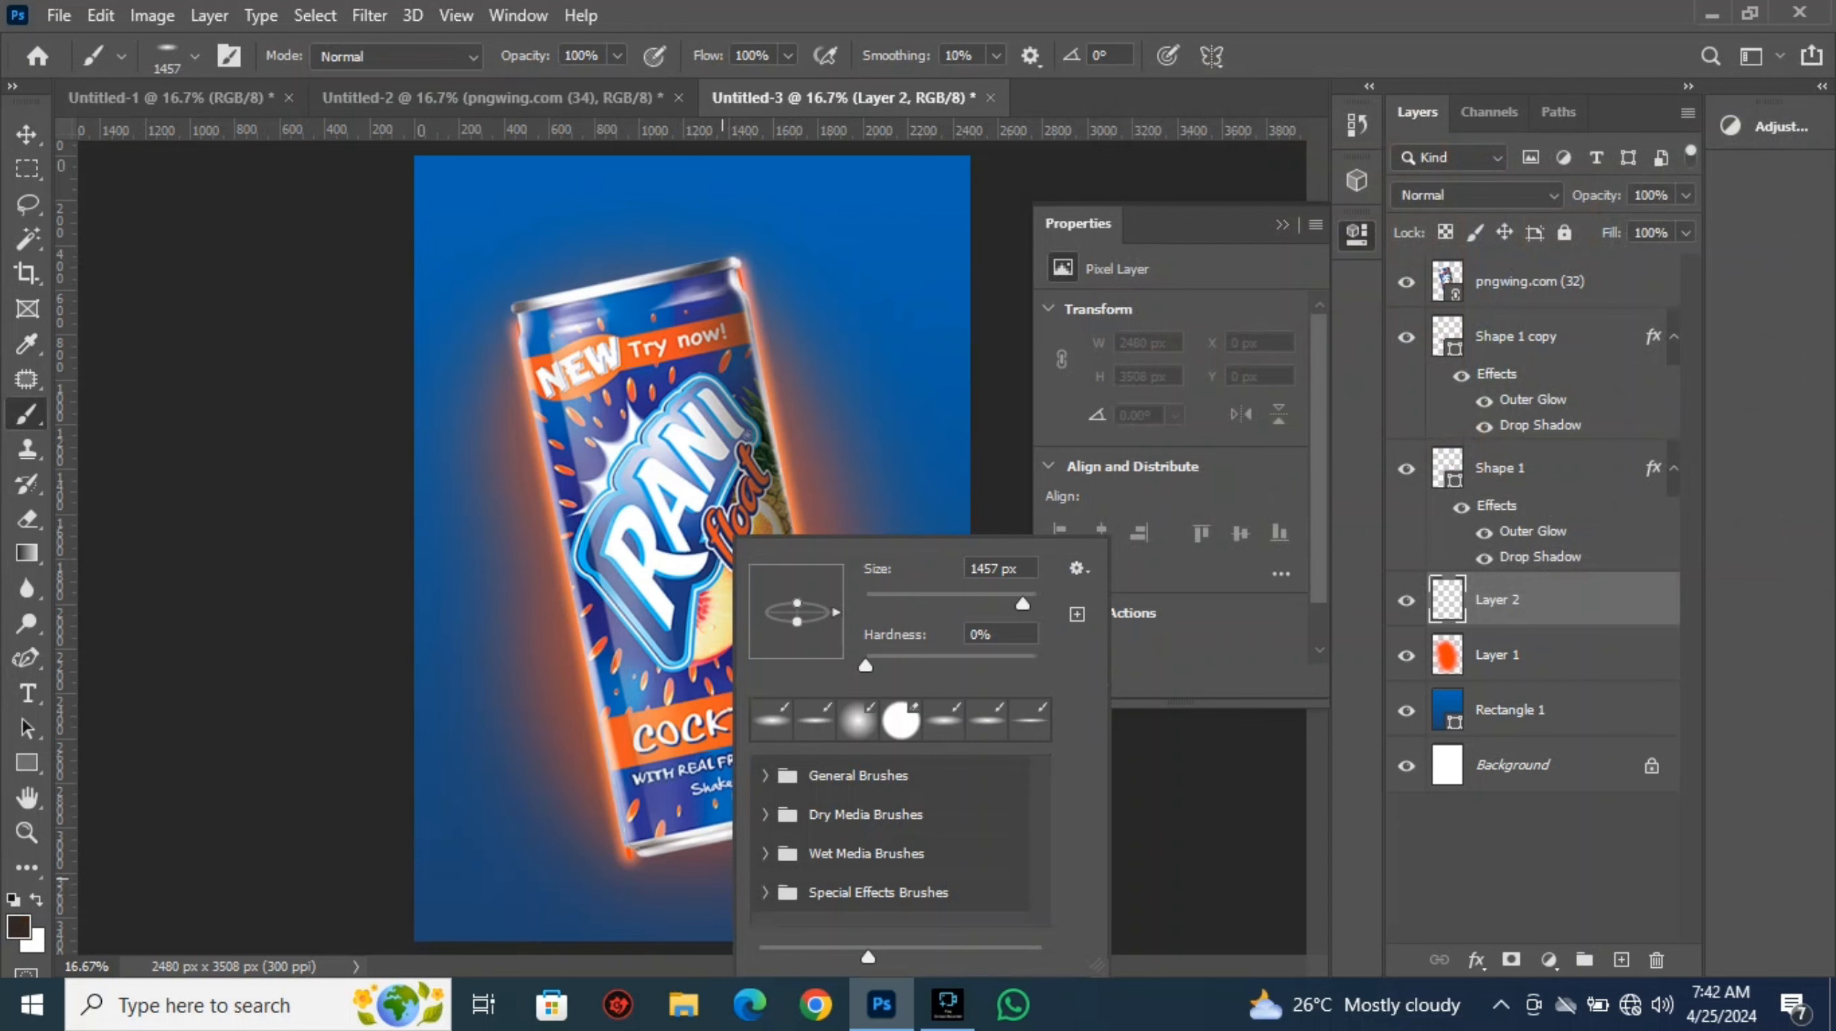
drag(836, 612, 796, 608)
key(Return)
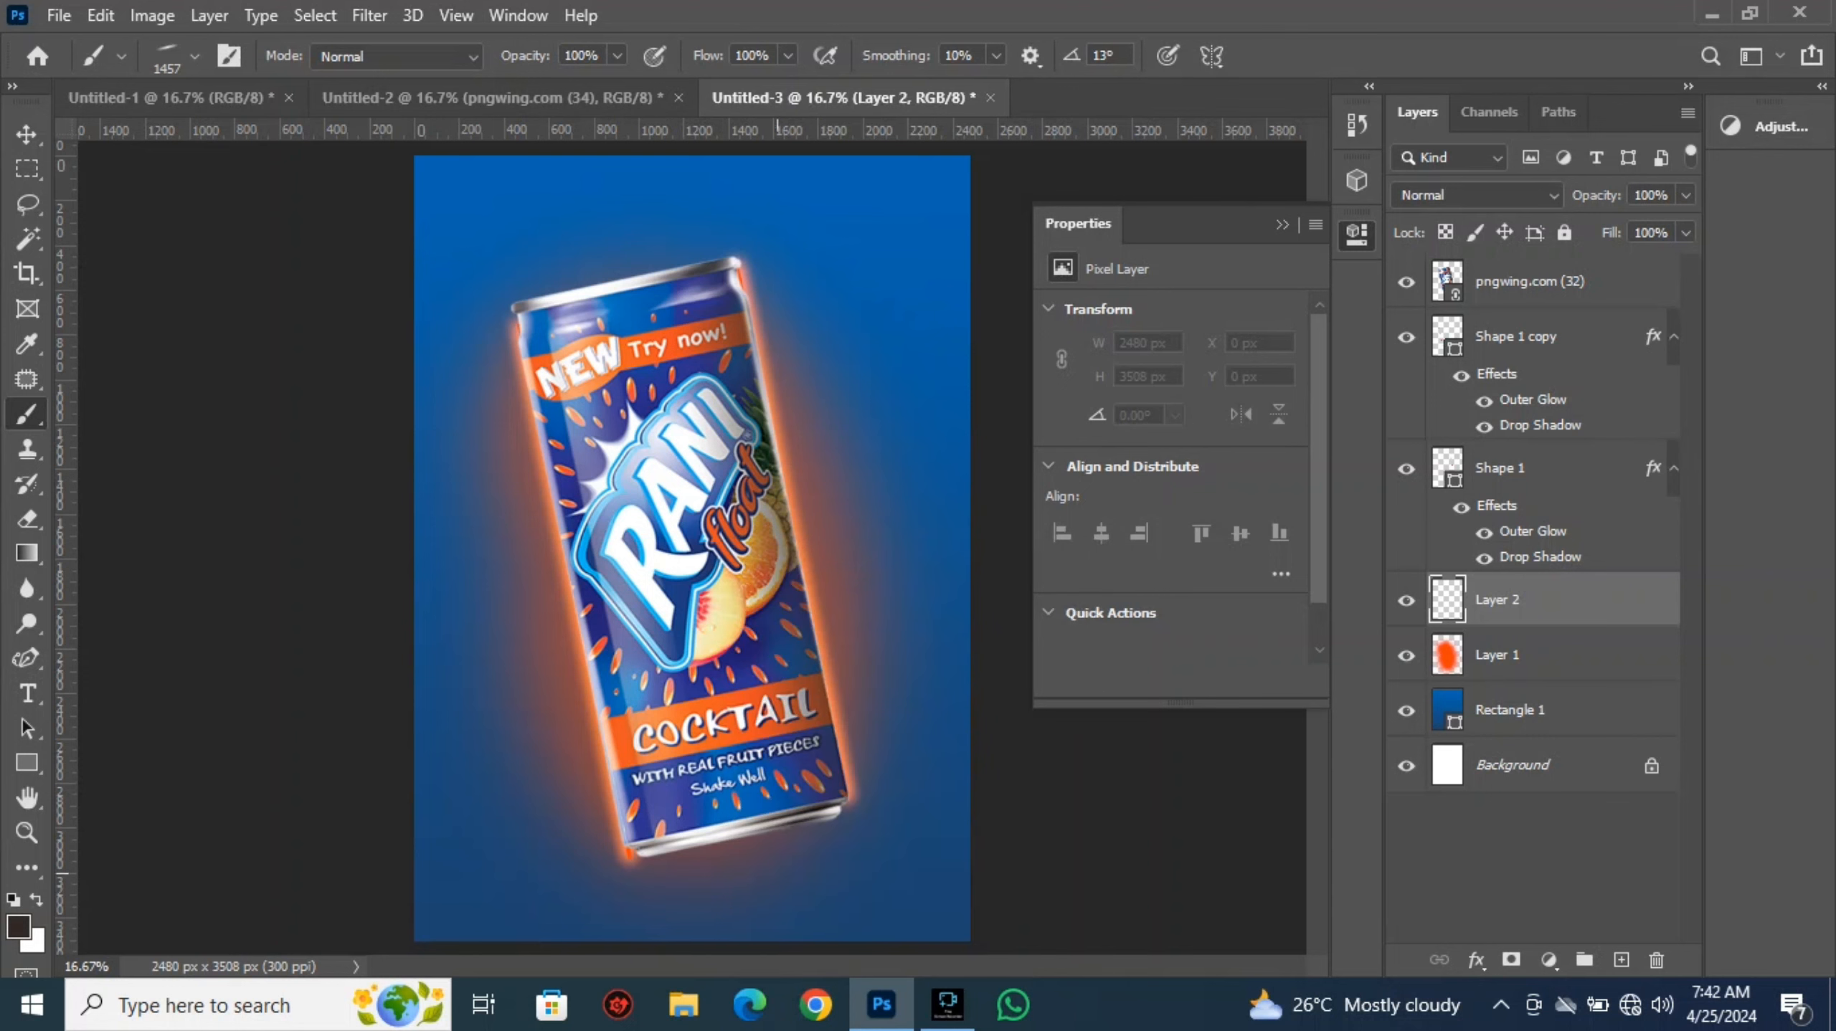
click(740, 863)
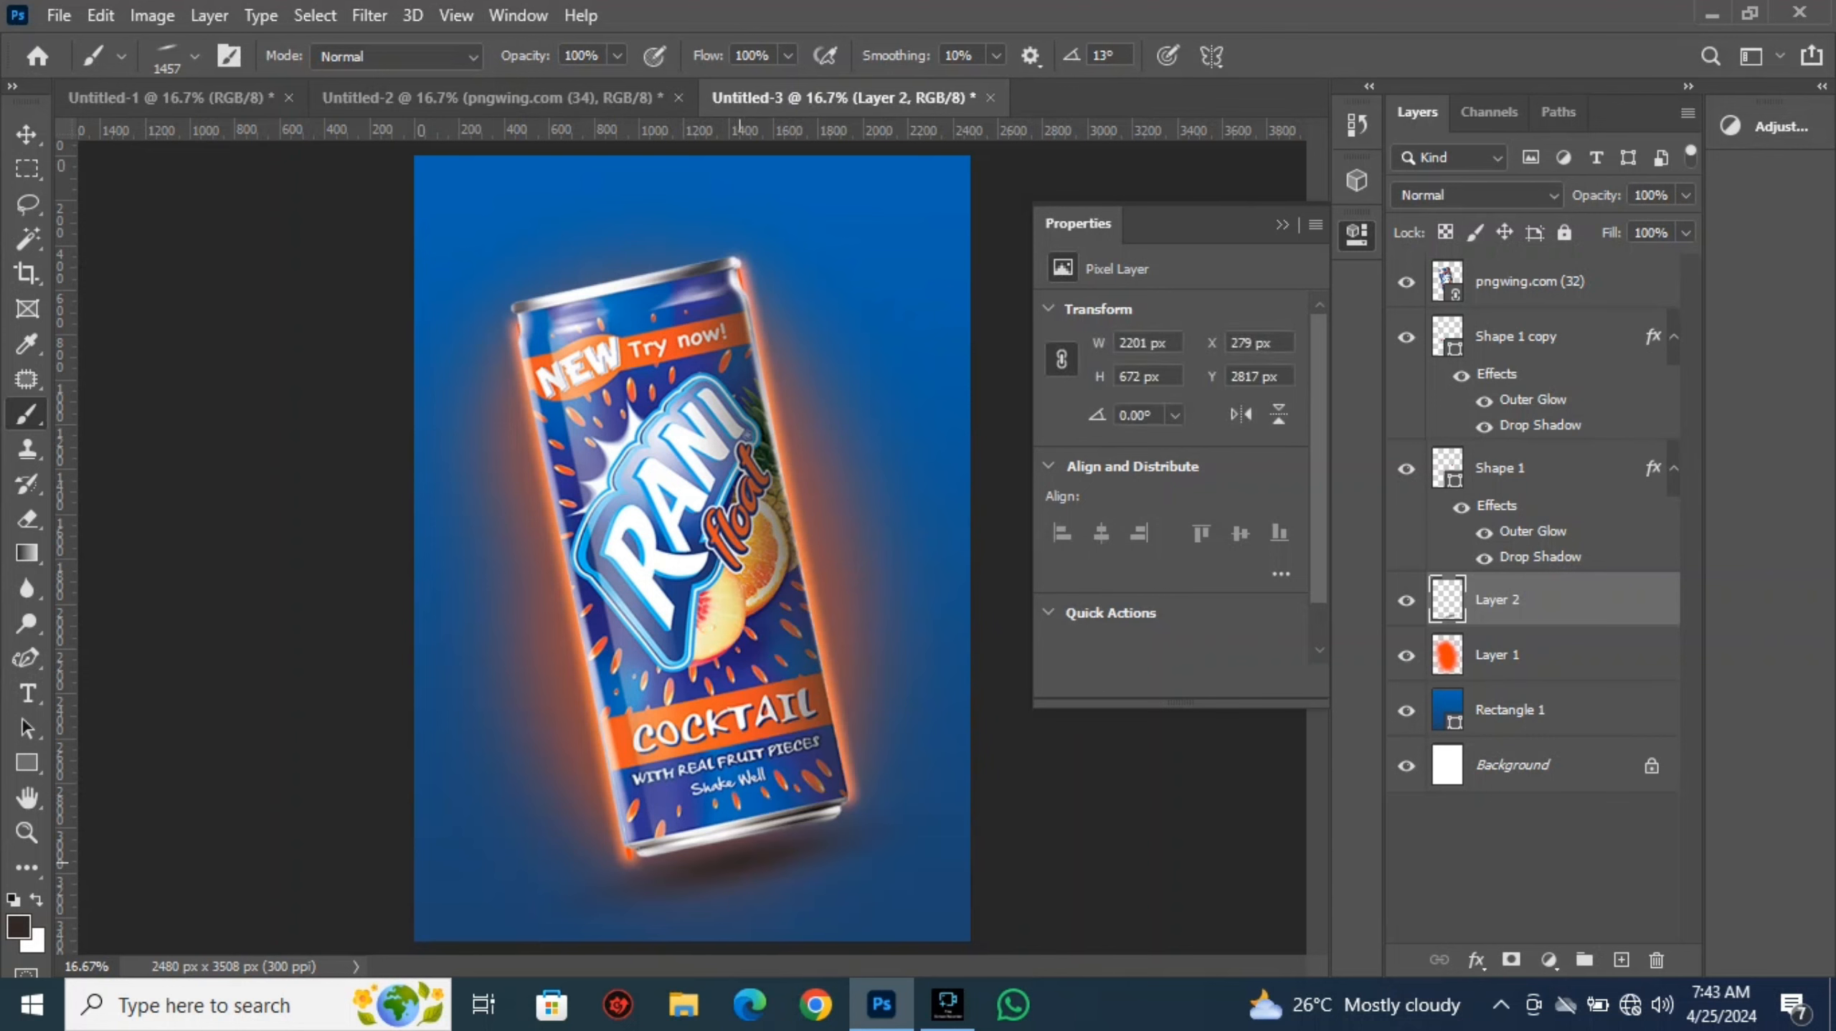
Place pngwing.com (33) as a linked image at the poster's upper-right edge, scaled to 10.49% and rotated -18.33°
click(26, 133)
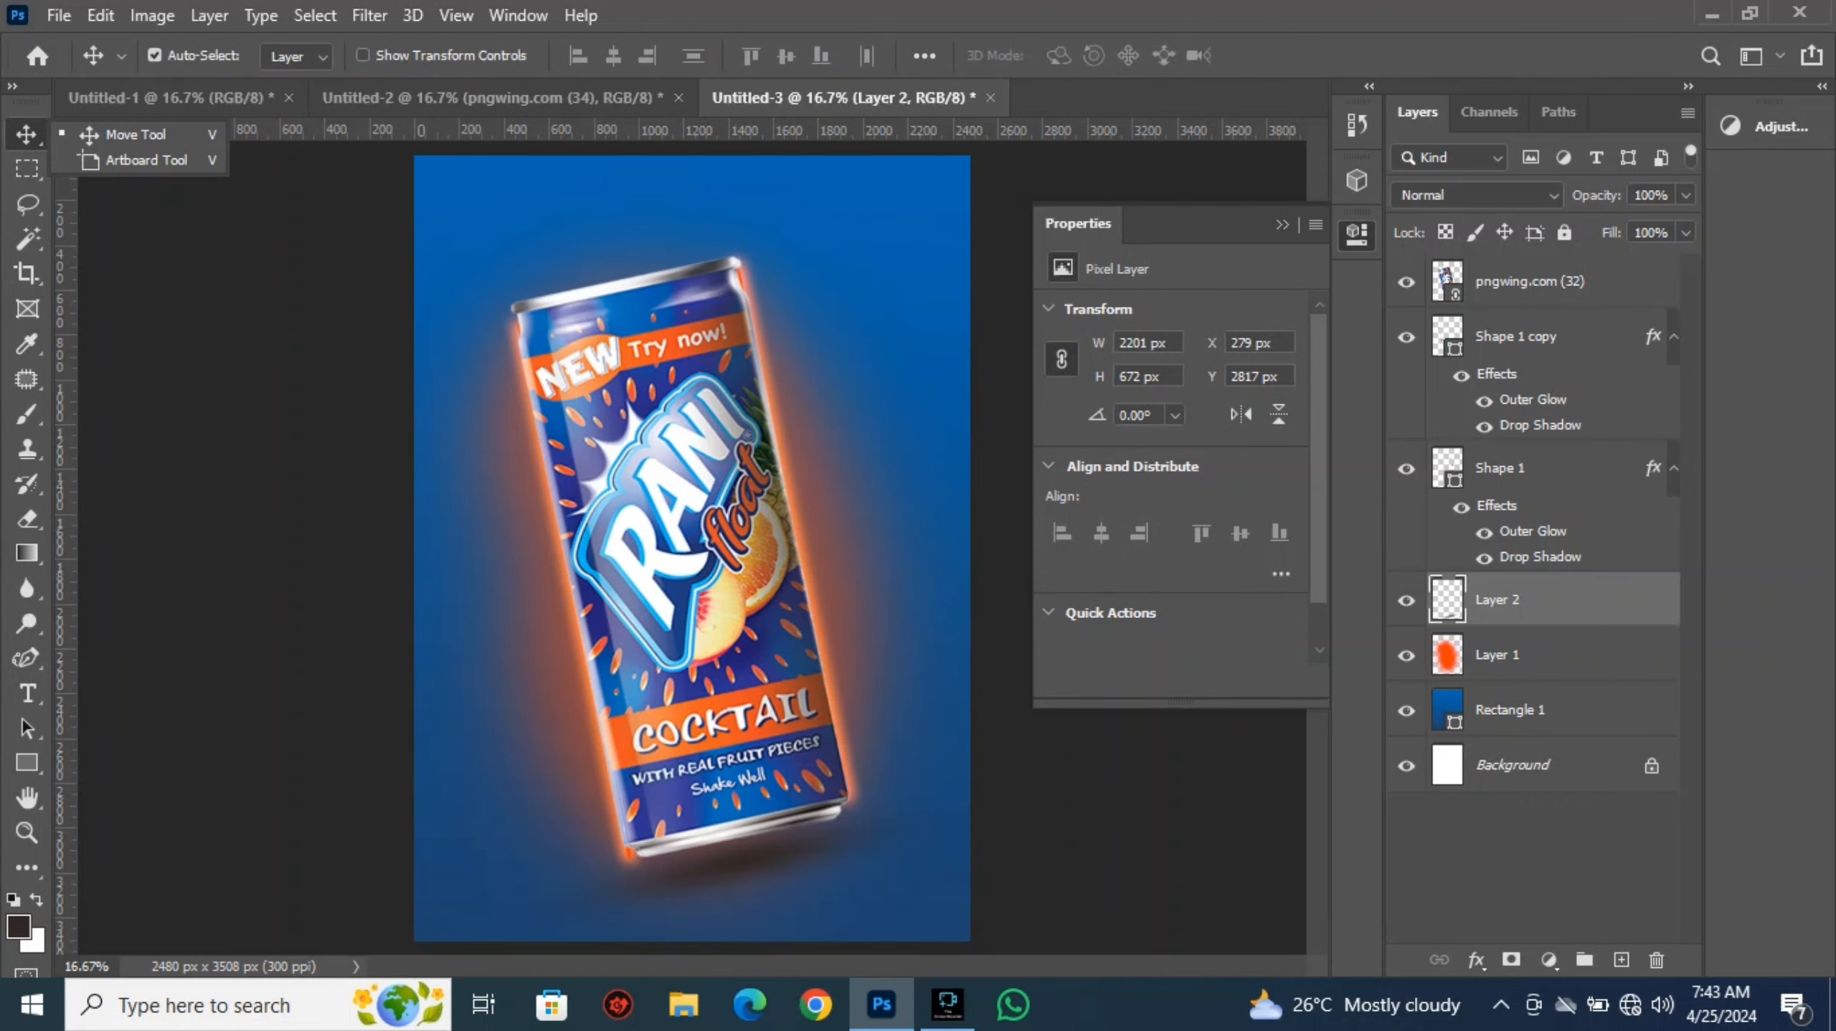
click(59, 15)
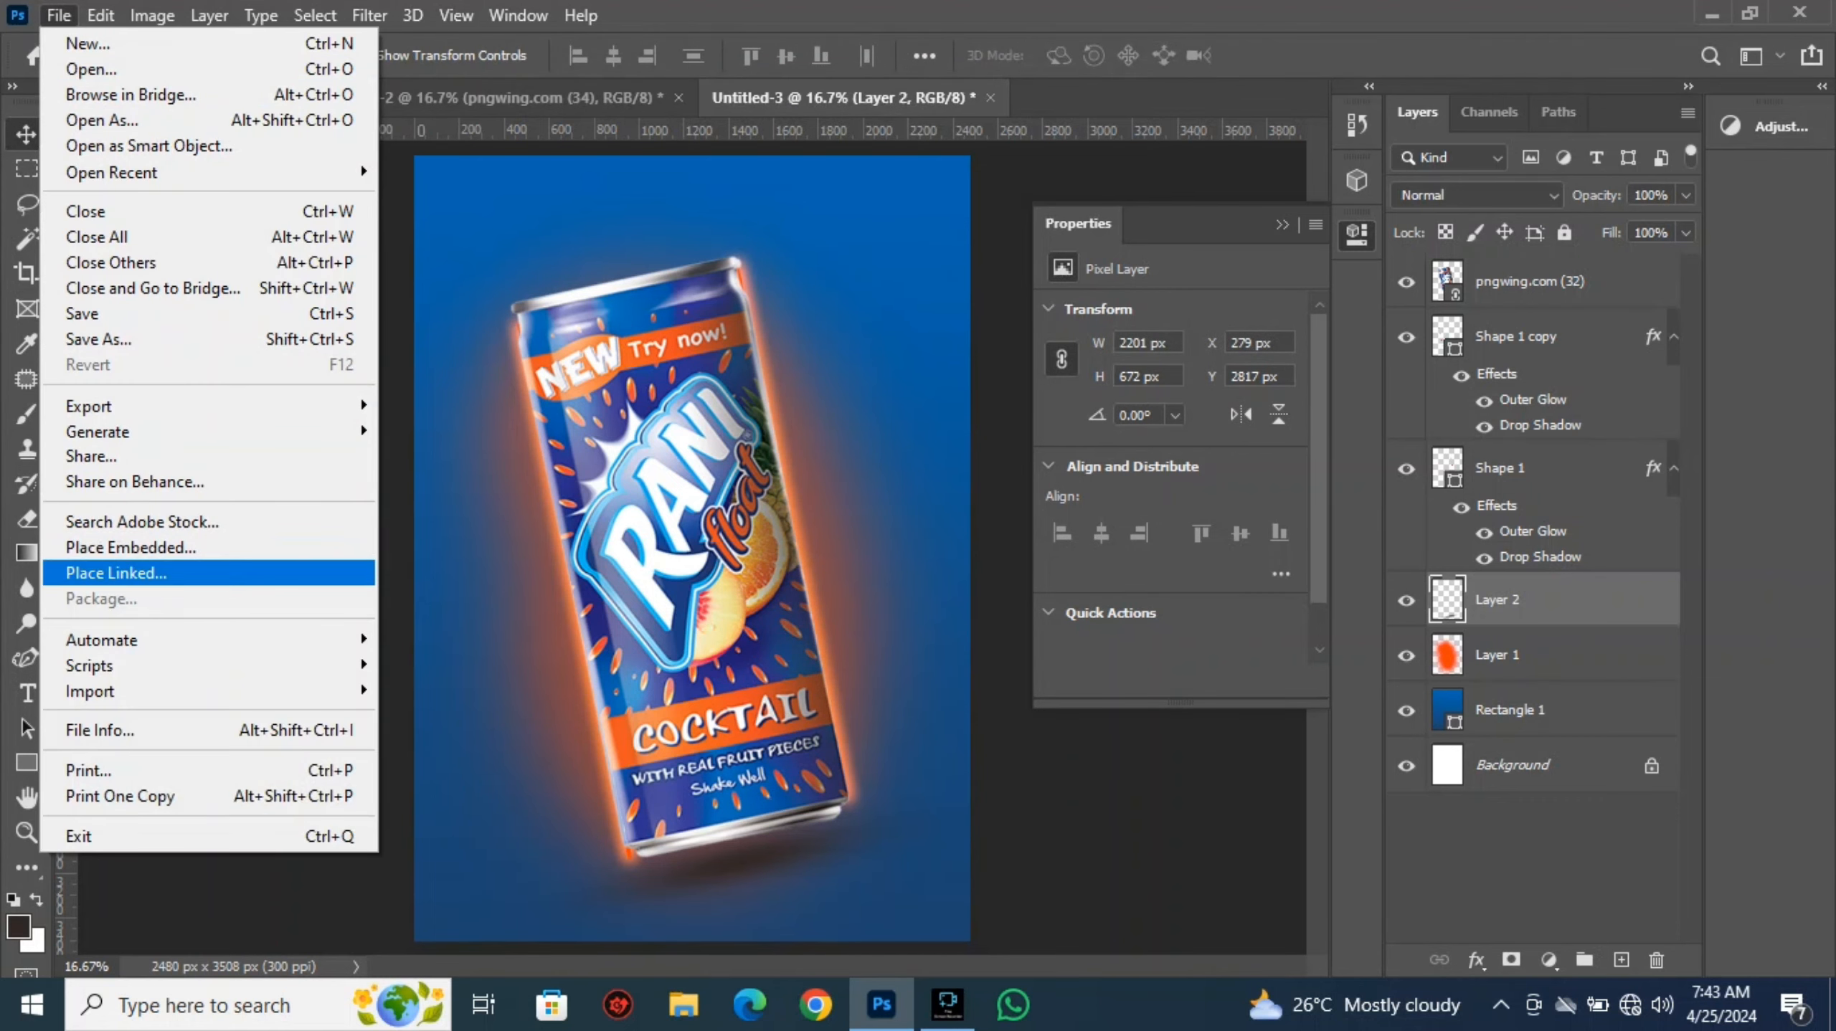
click(116, 573)
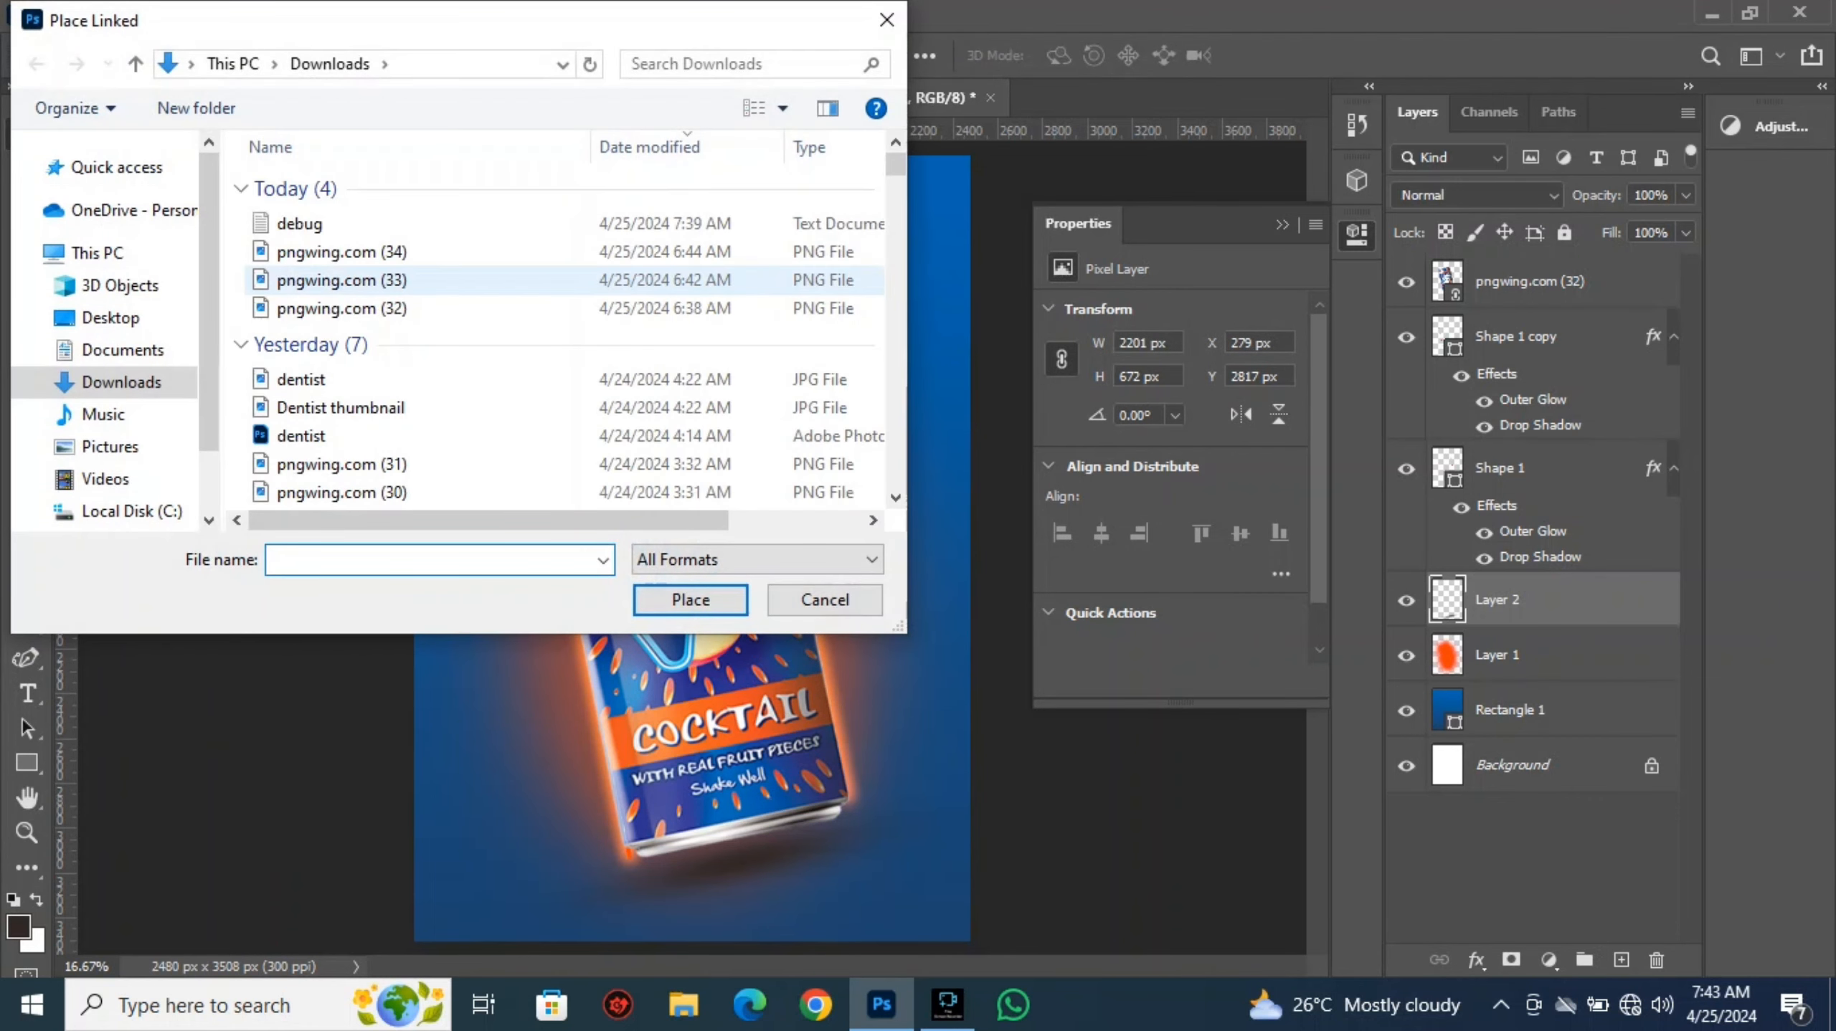
click(340, 281)
click(691, 600)
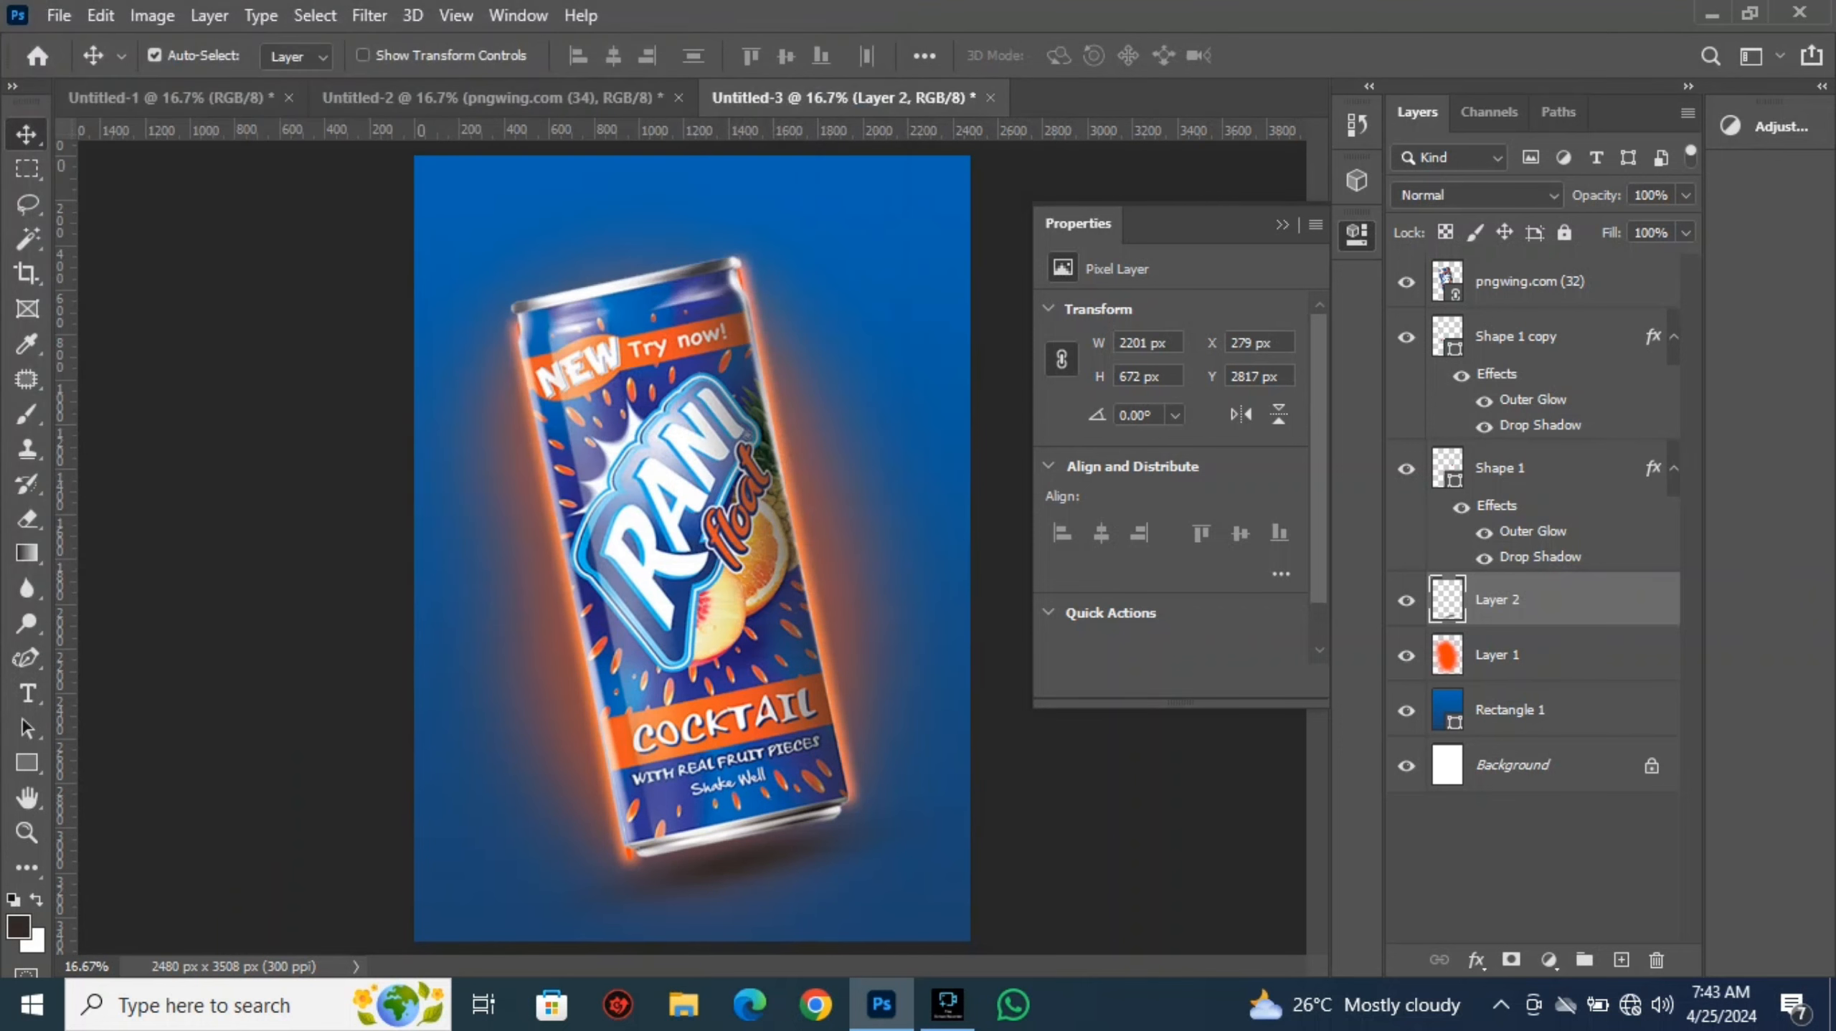
drag(384, 261, 807, 627)
drag(933, 683, 905, 354)
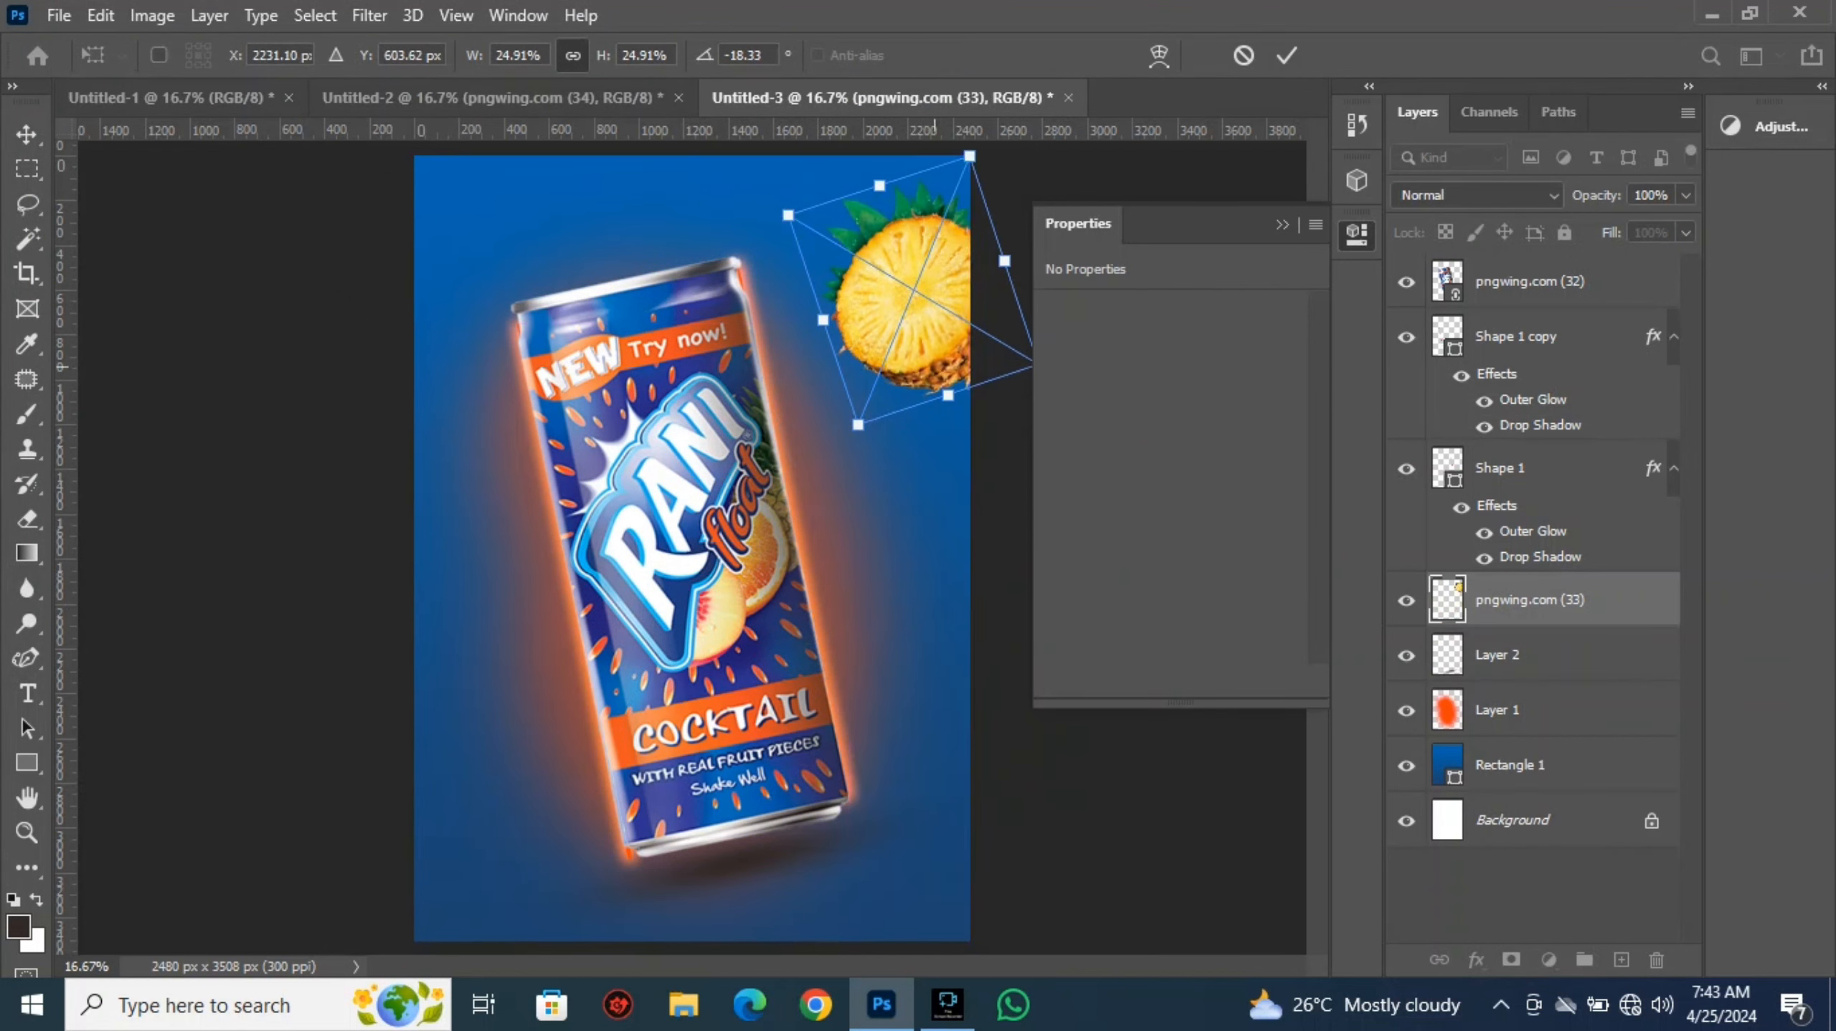
drag(1031, 365, 925, 262)
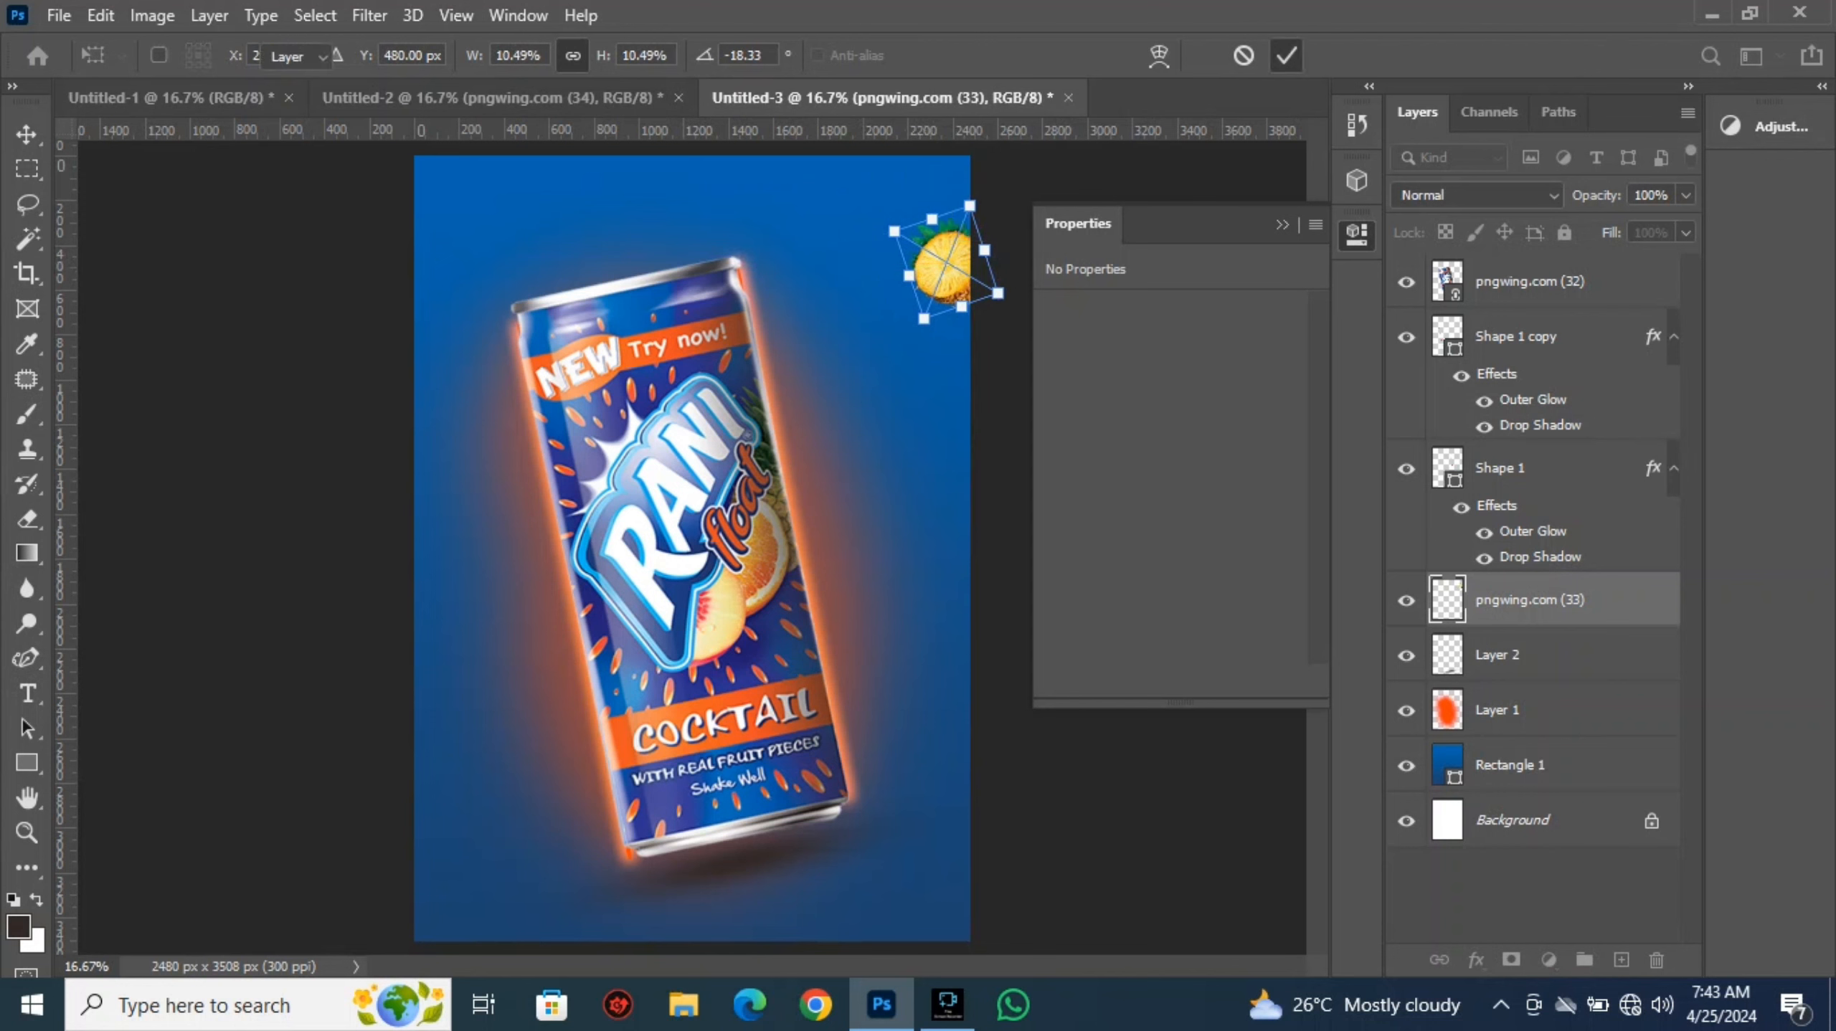
click(1287, 56)
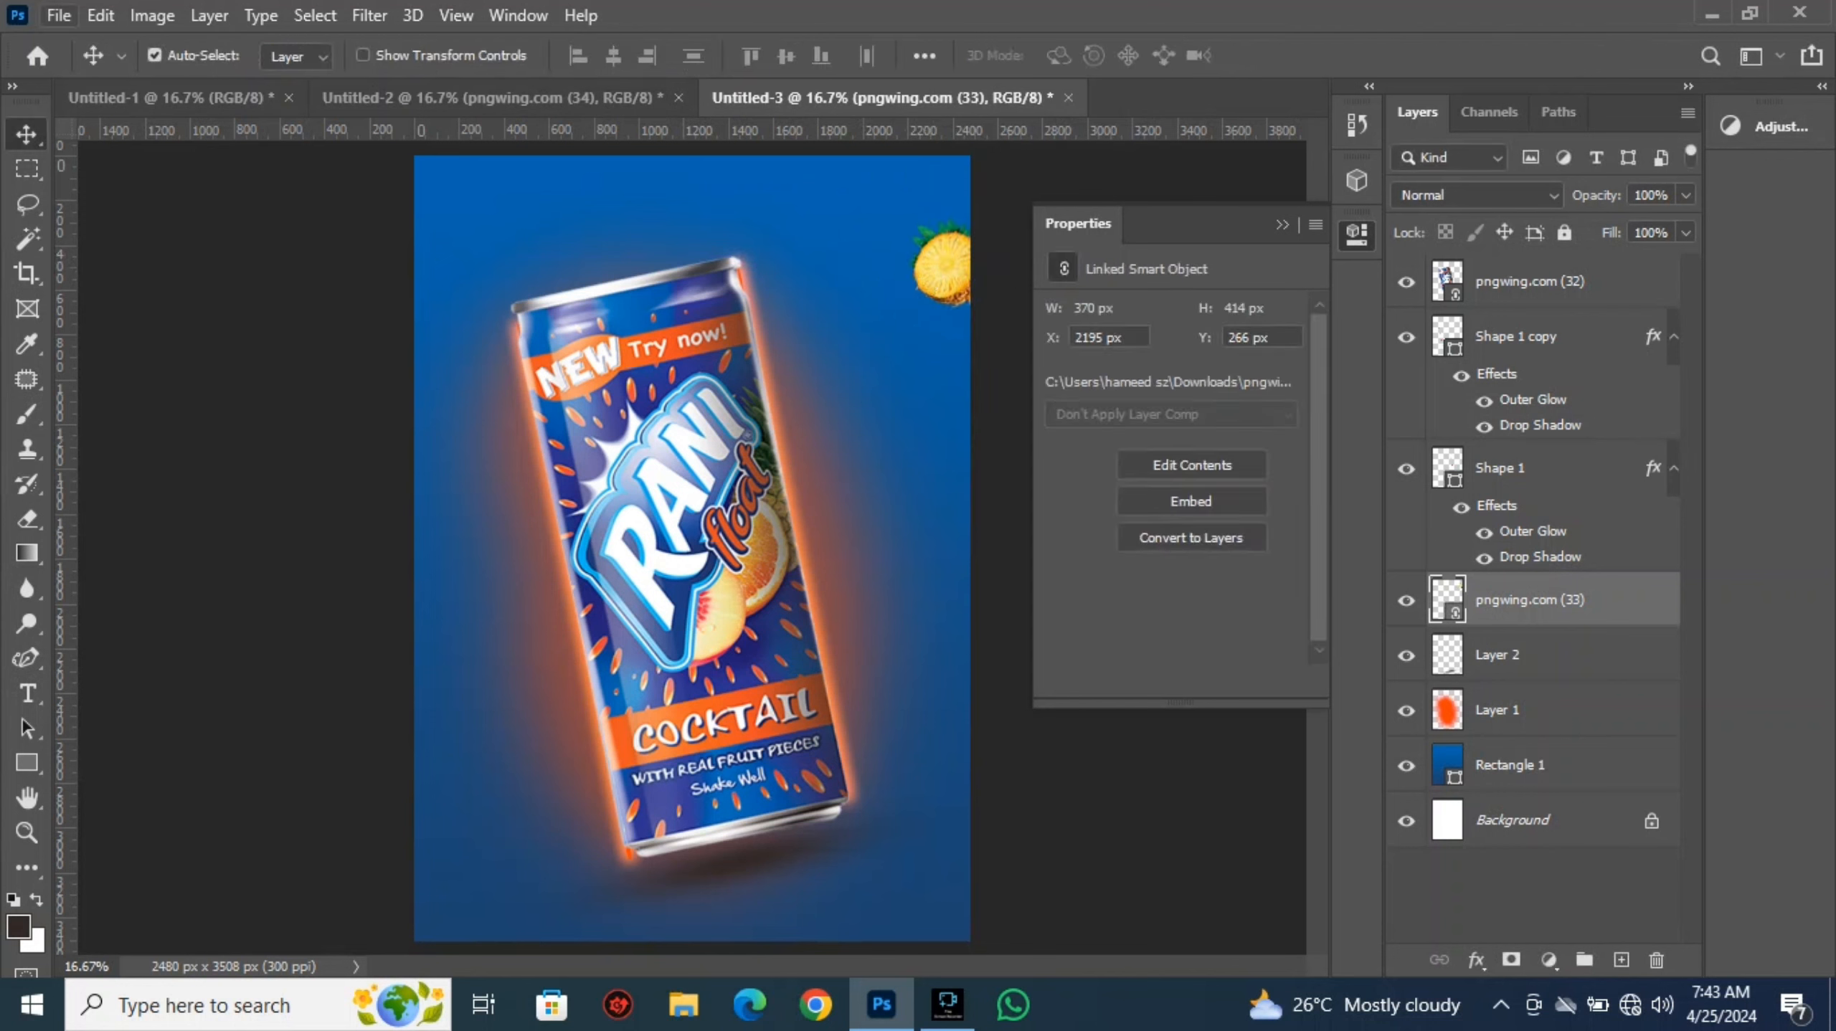
Place pngwing.com (34) as a linked image, shrunk to about 324 × 354 px at the poster's lower-left edge
click(59, 15)
click(108, 574)
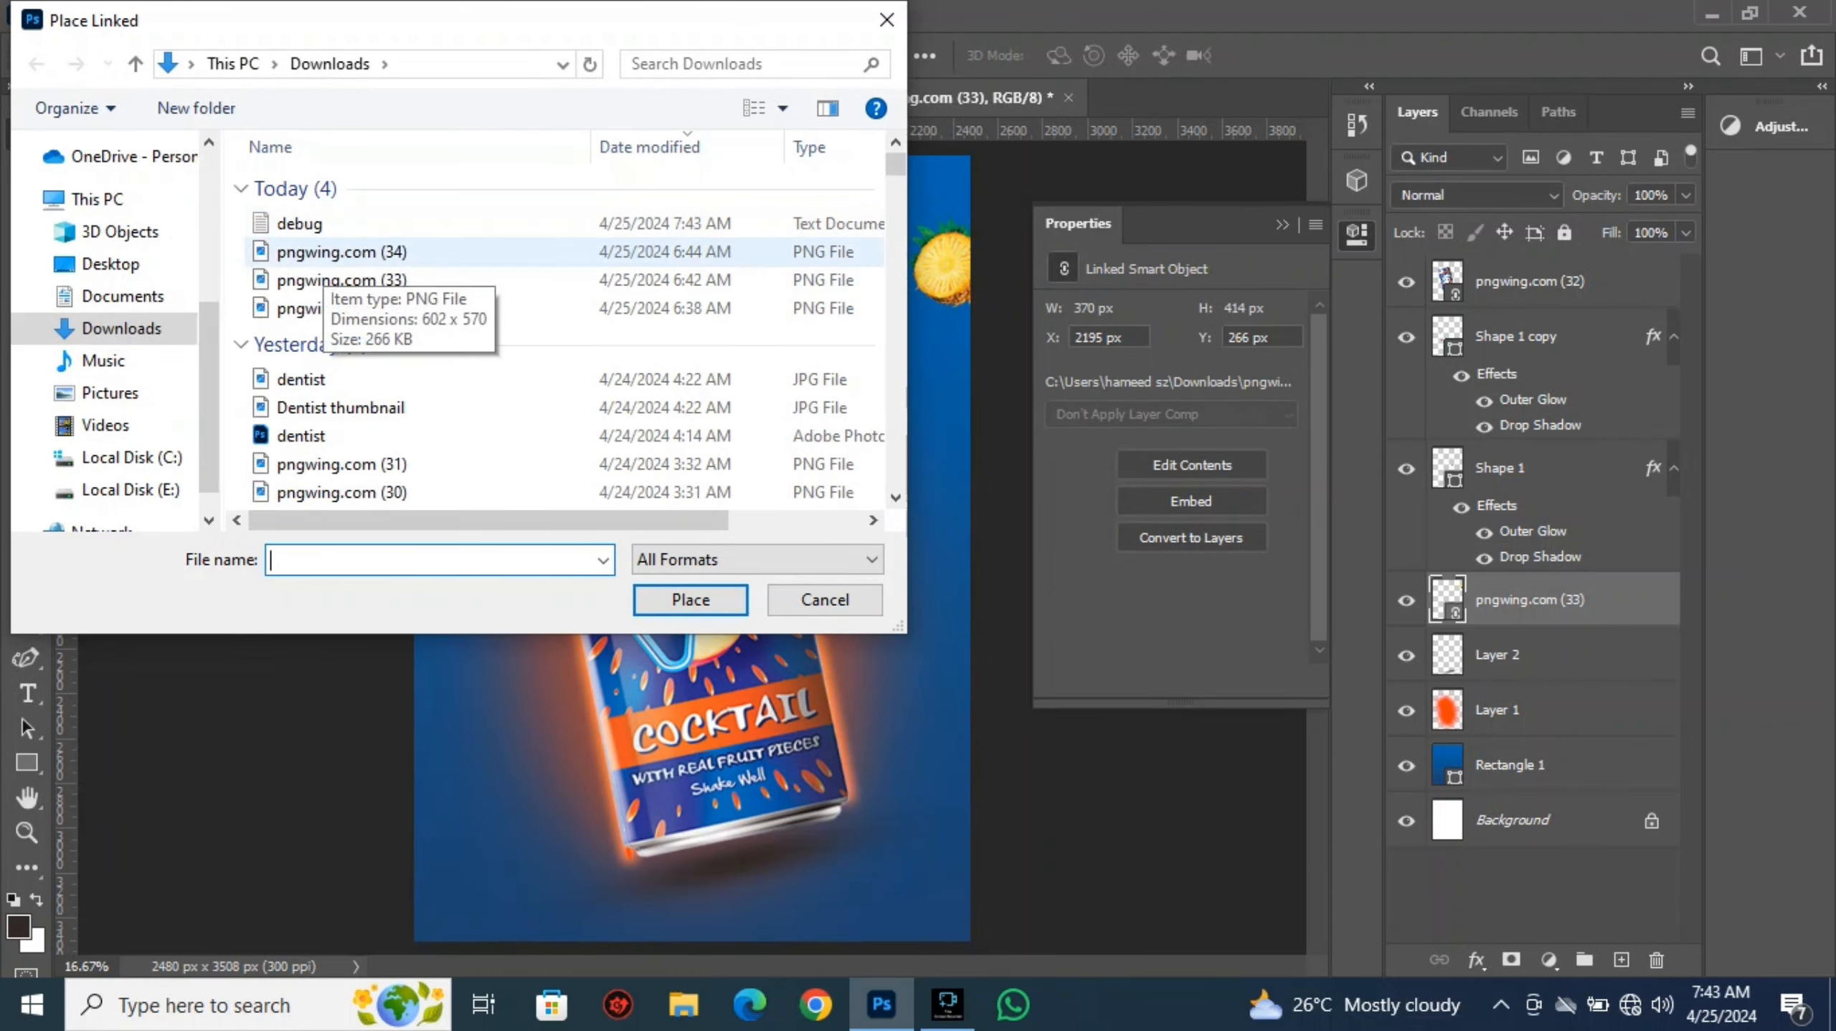
click(347, 252)
click(691, 600)
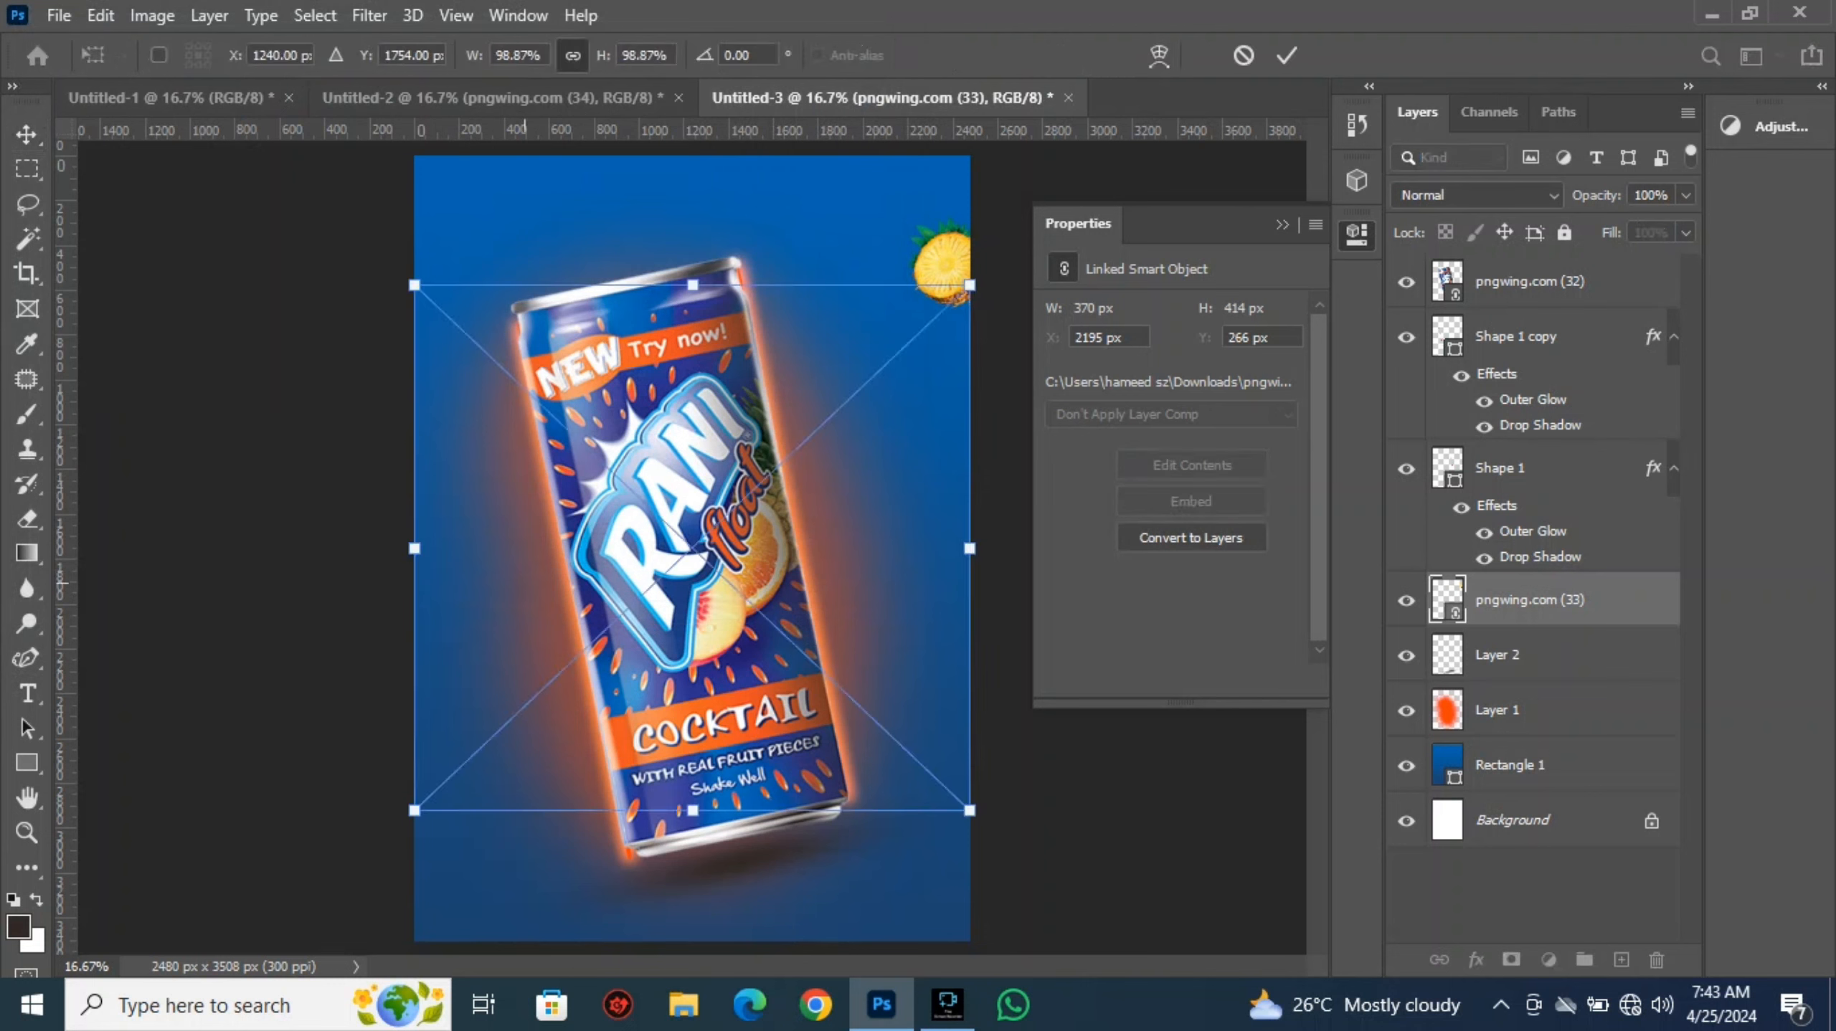
drag(499, 593, 383, 755)
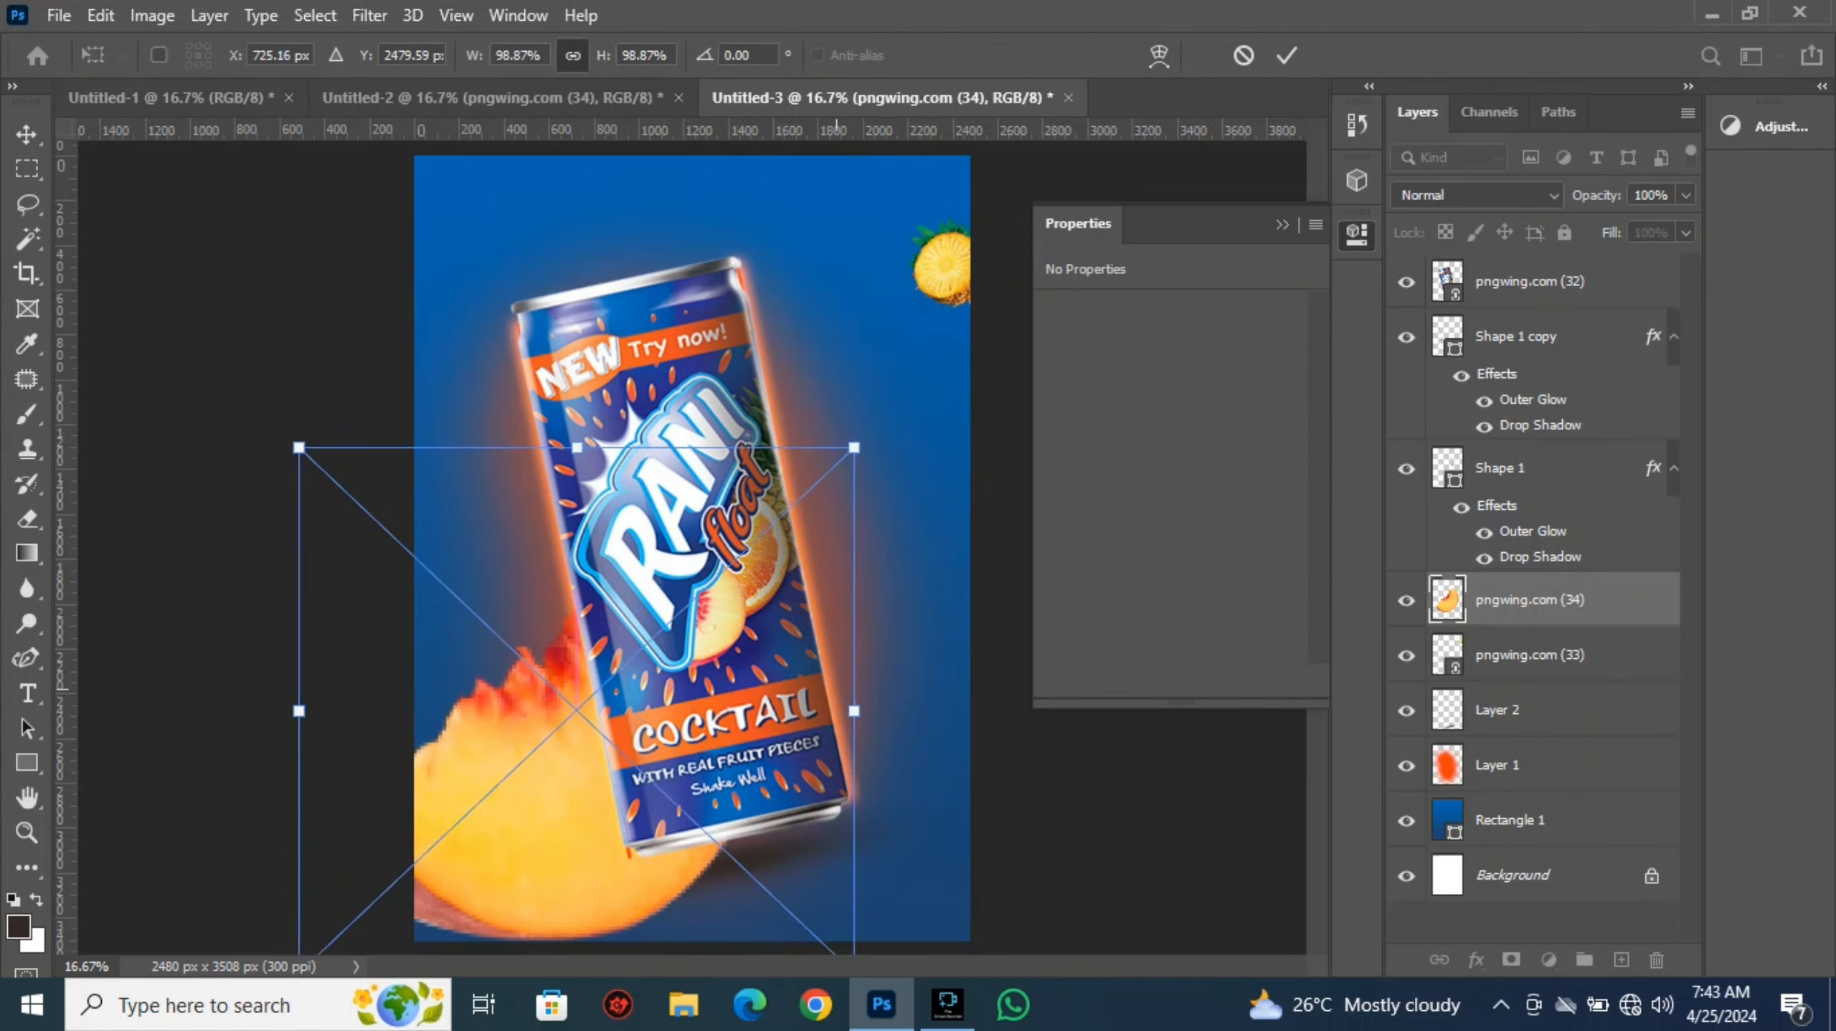
drag(854, 711, 519, 710)
drag(299, 606, 426, 759)
click(1286, 55)
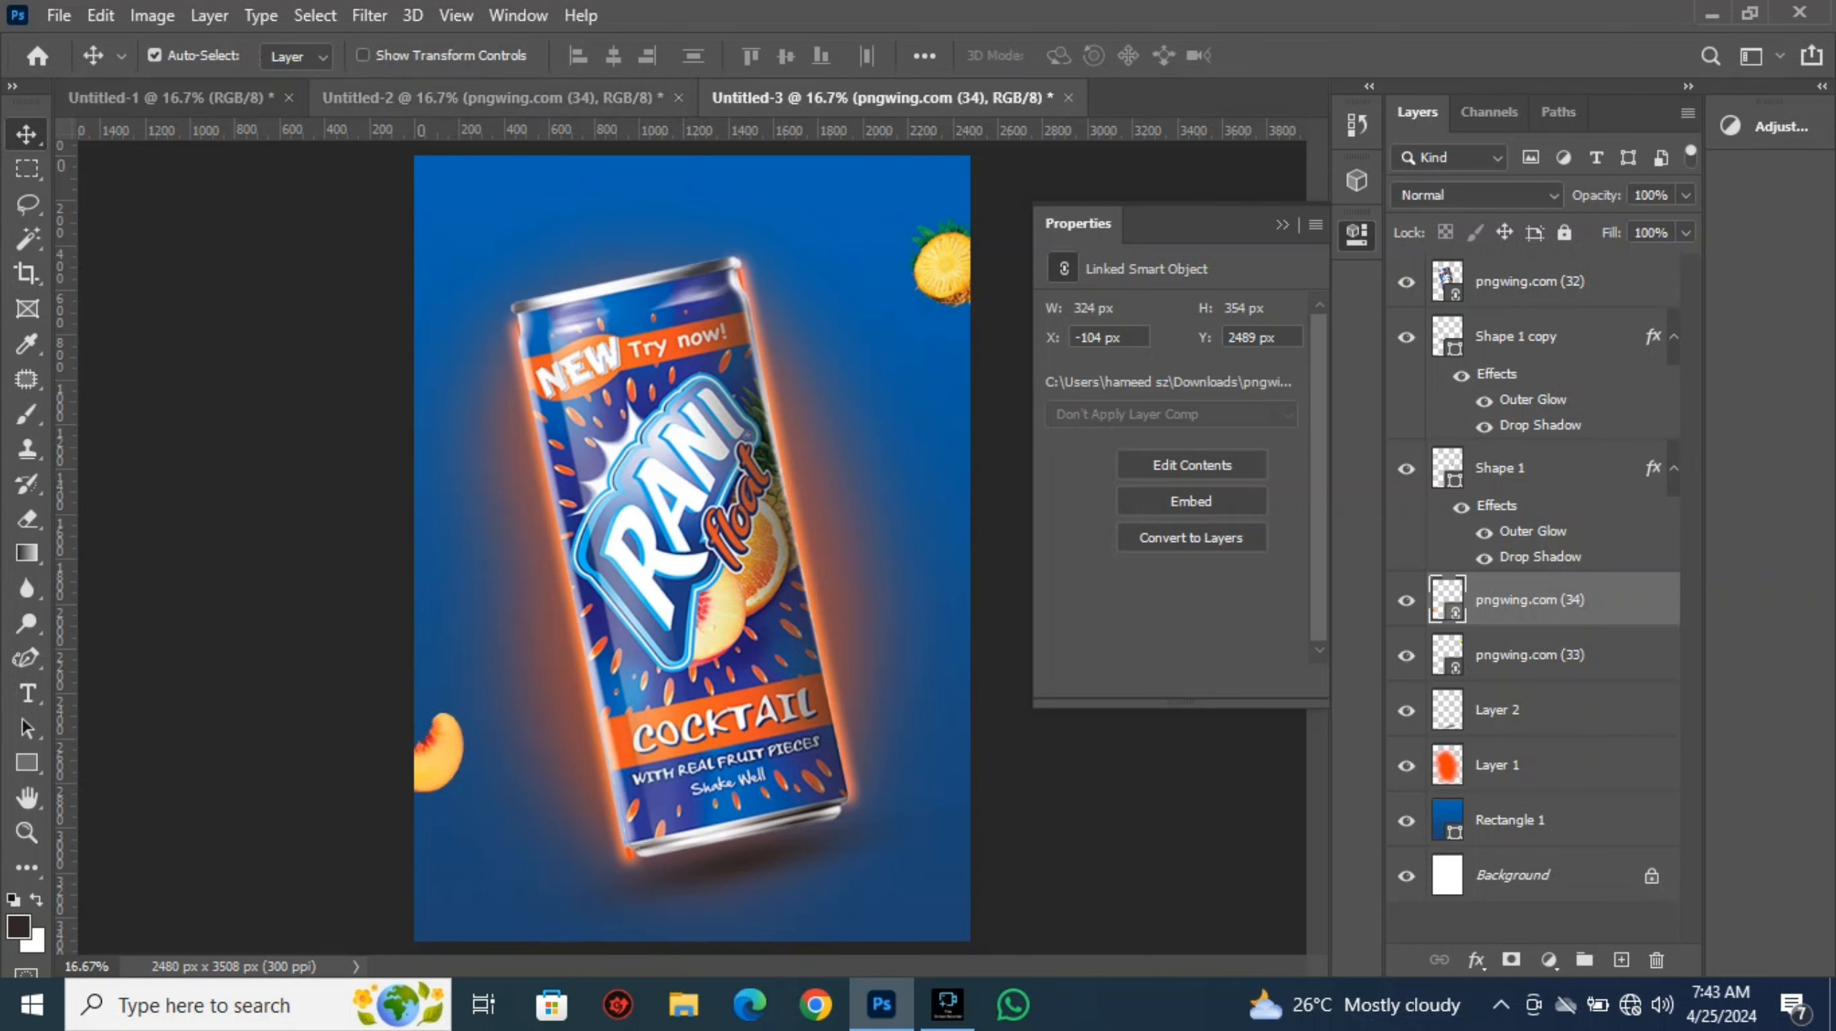
Apply a Motion Blur with an angle of 0° and a distance of 180 pixels to the peach layer pngwing.com (34)
click(369, 15)
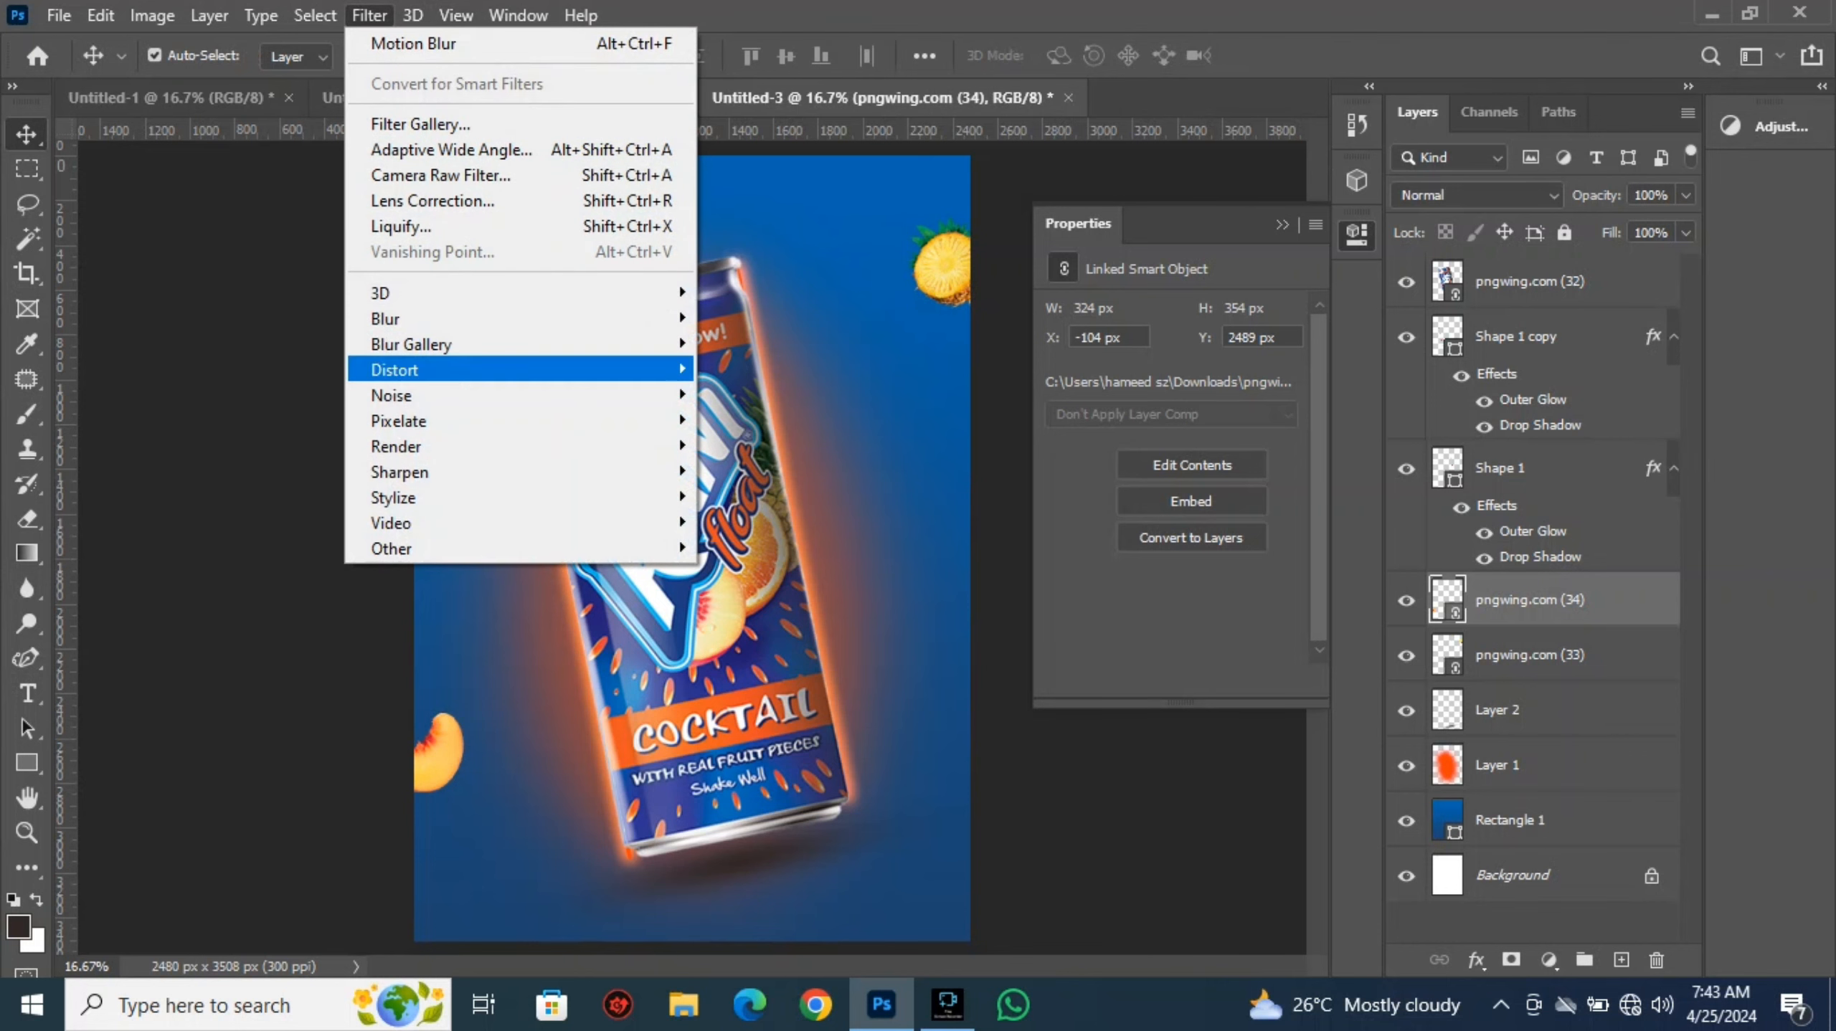
mouse_move(434, 318)
click(764, 470)
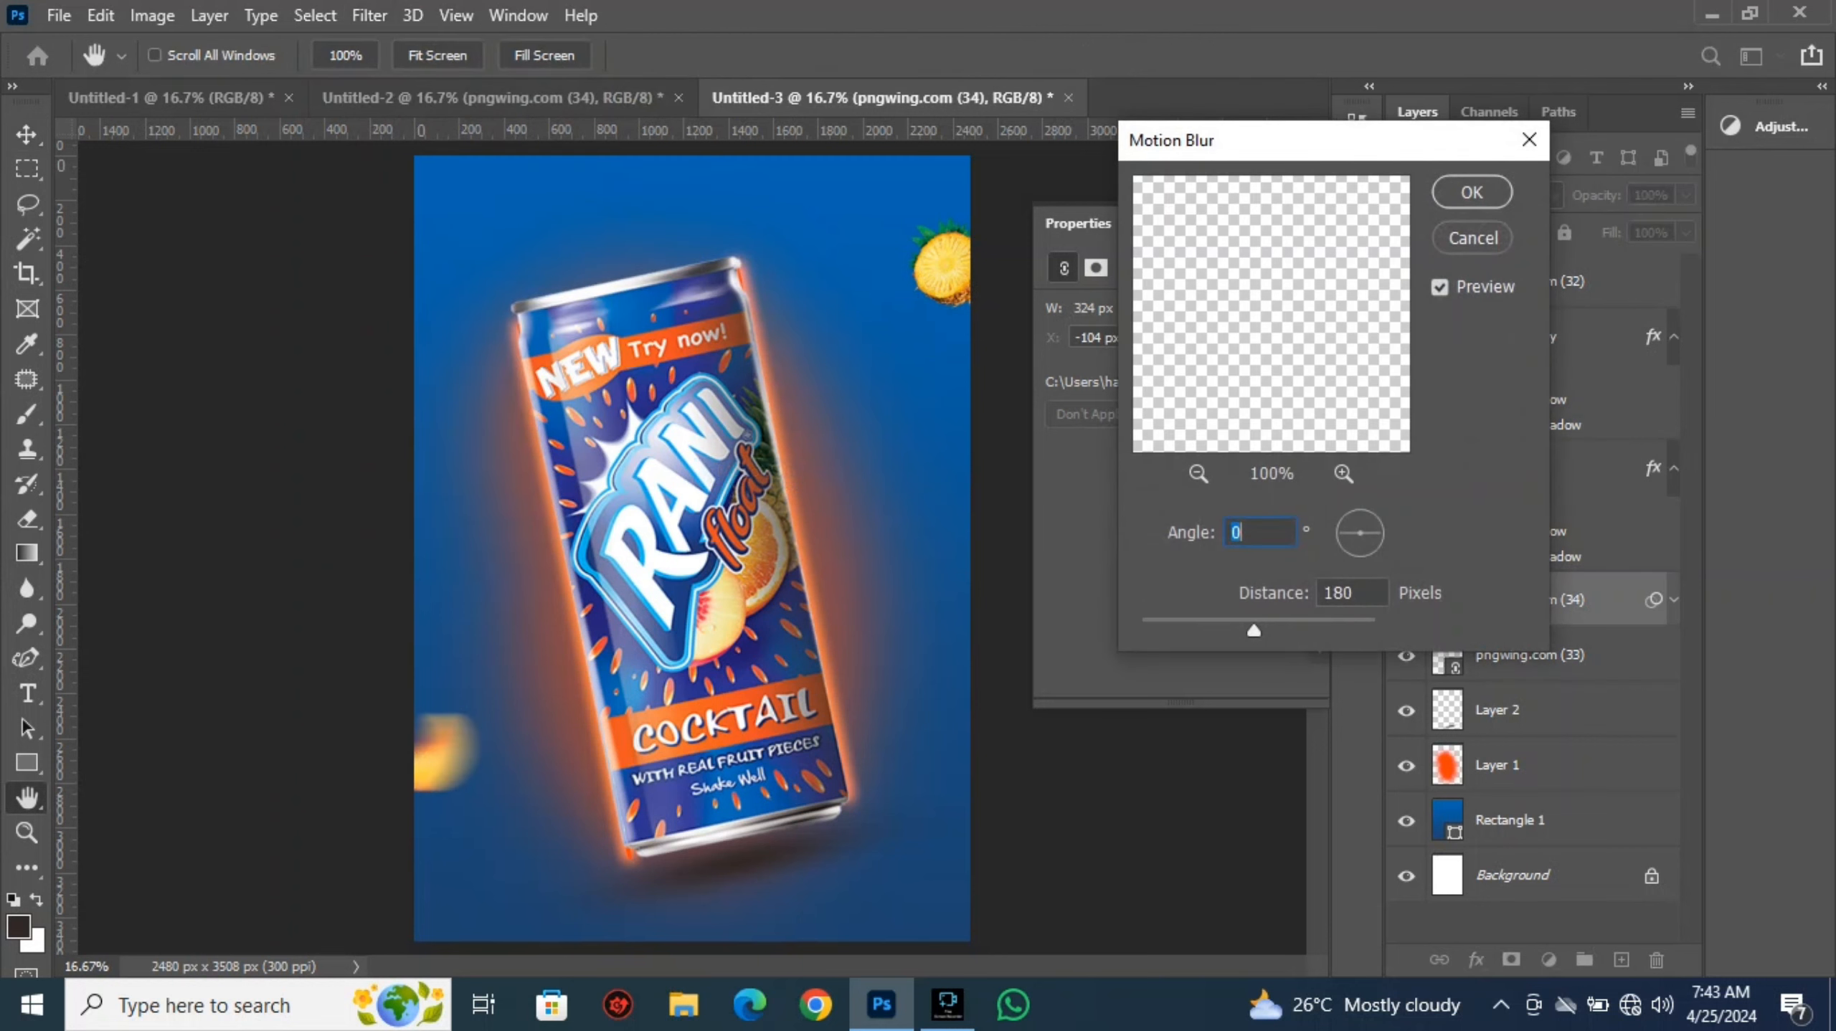
click(1472, 192)
click(1471, 196)
click(1471, 195)
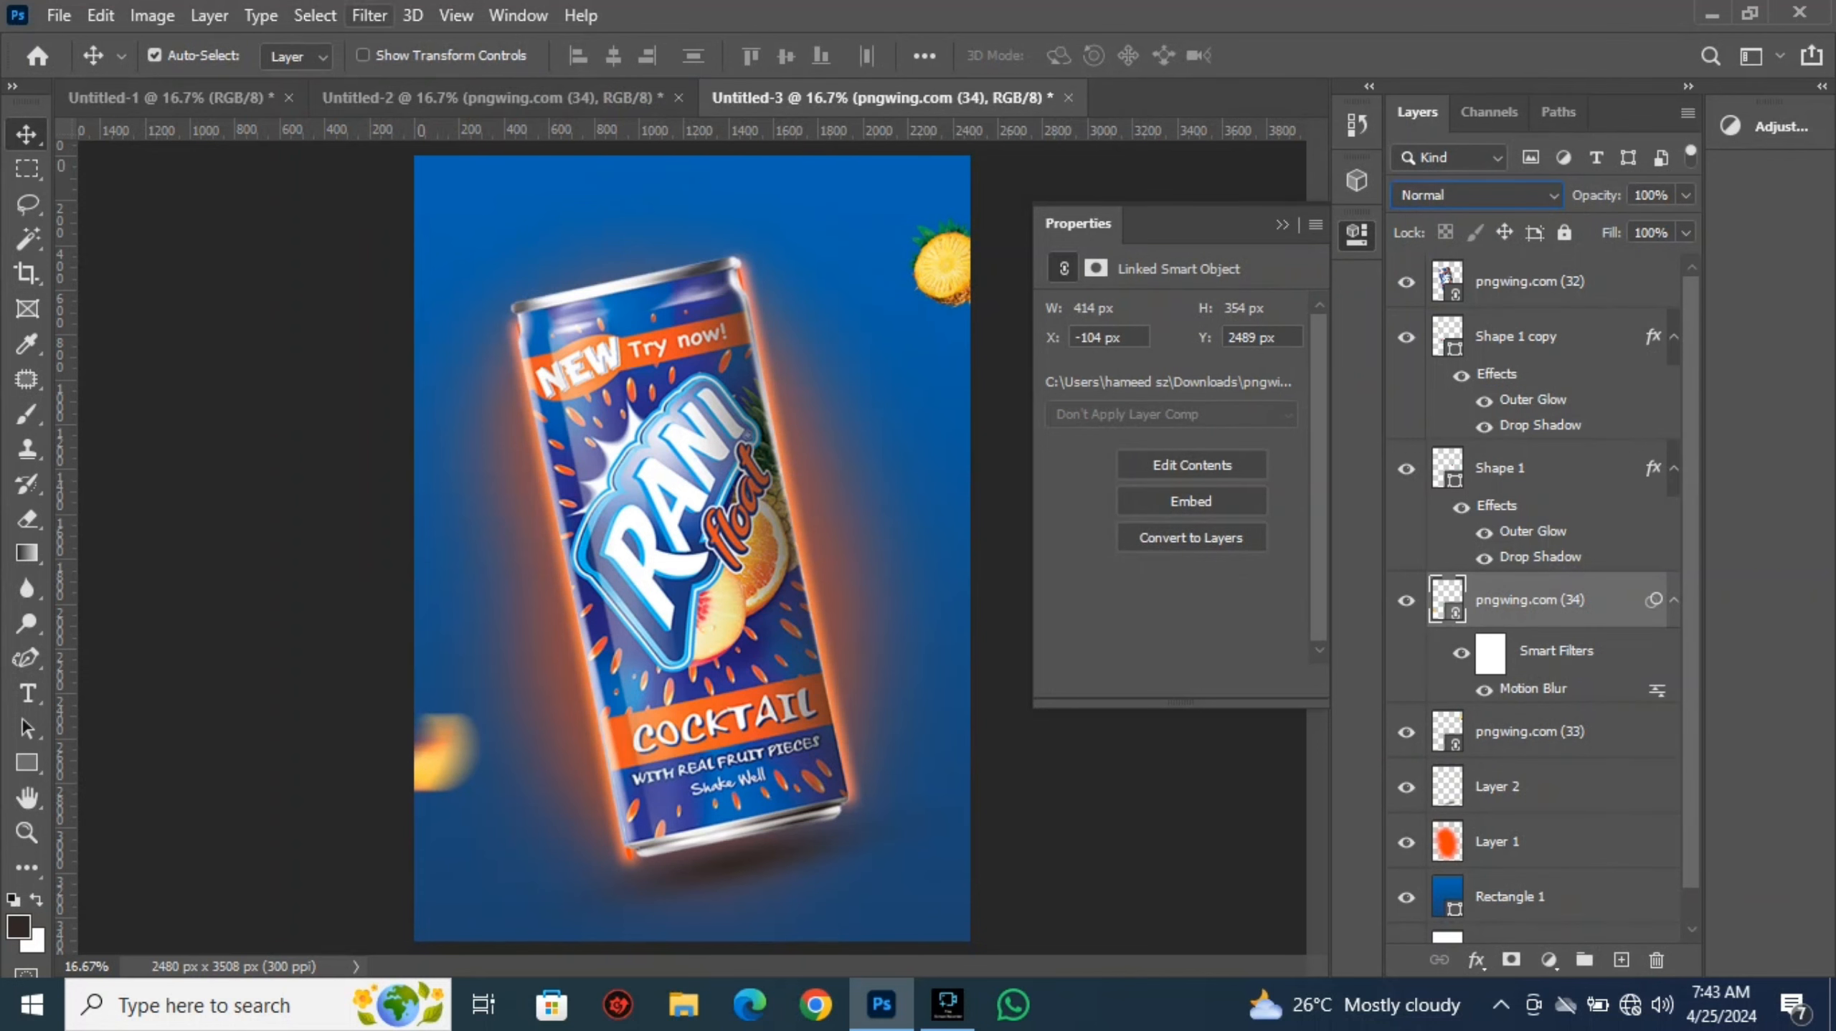
click(369, 15)
mouse_move(433, 319)
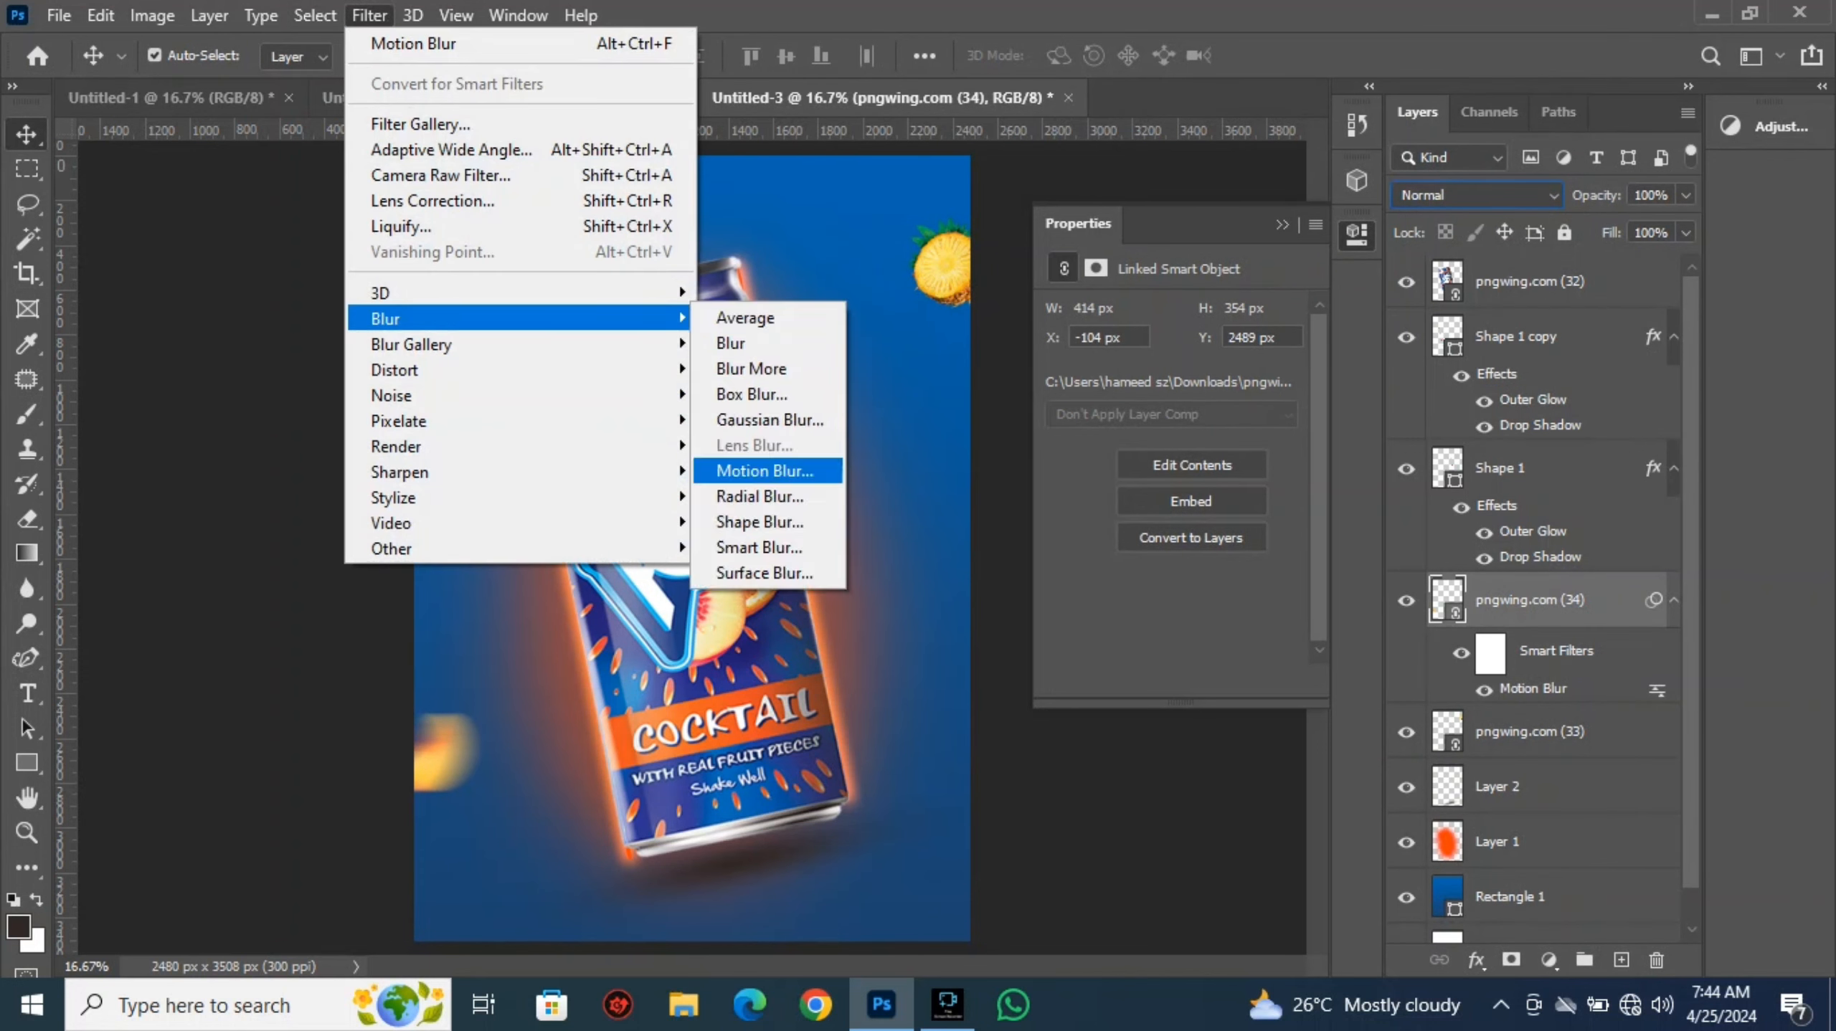
click(764, 470)
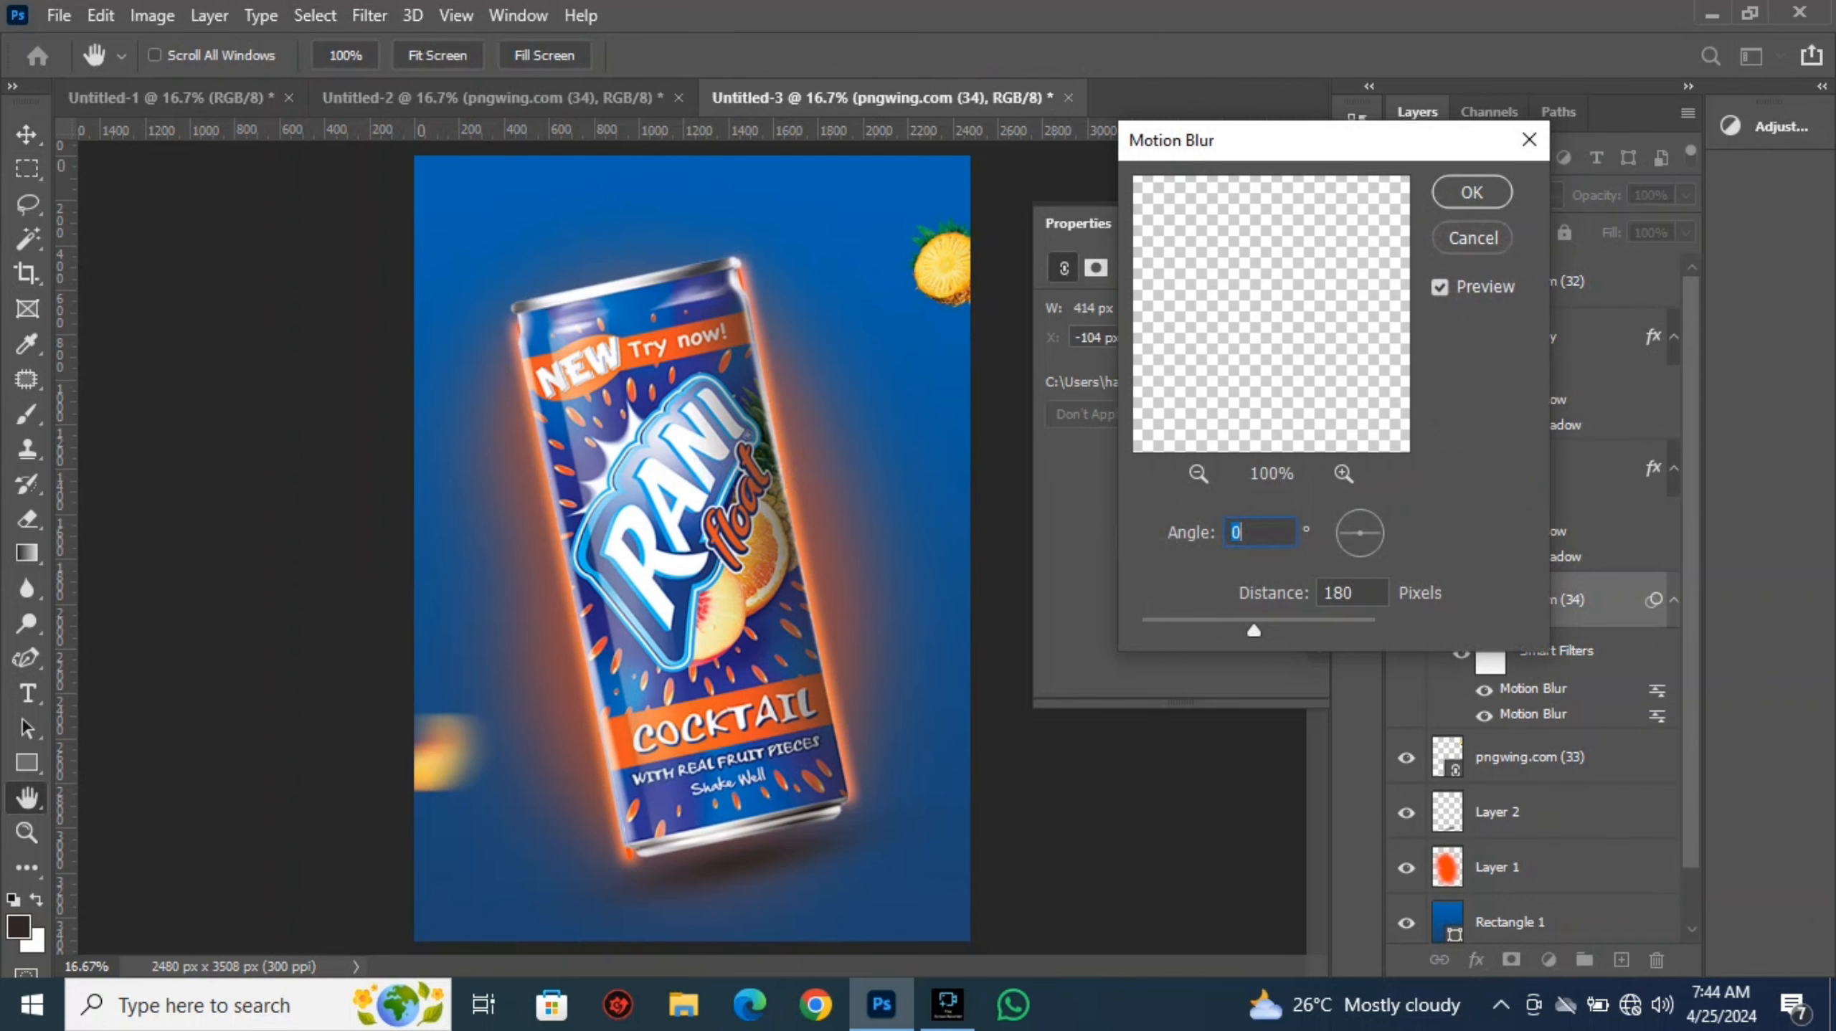
key(Escape)
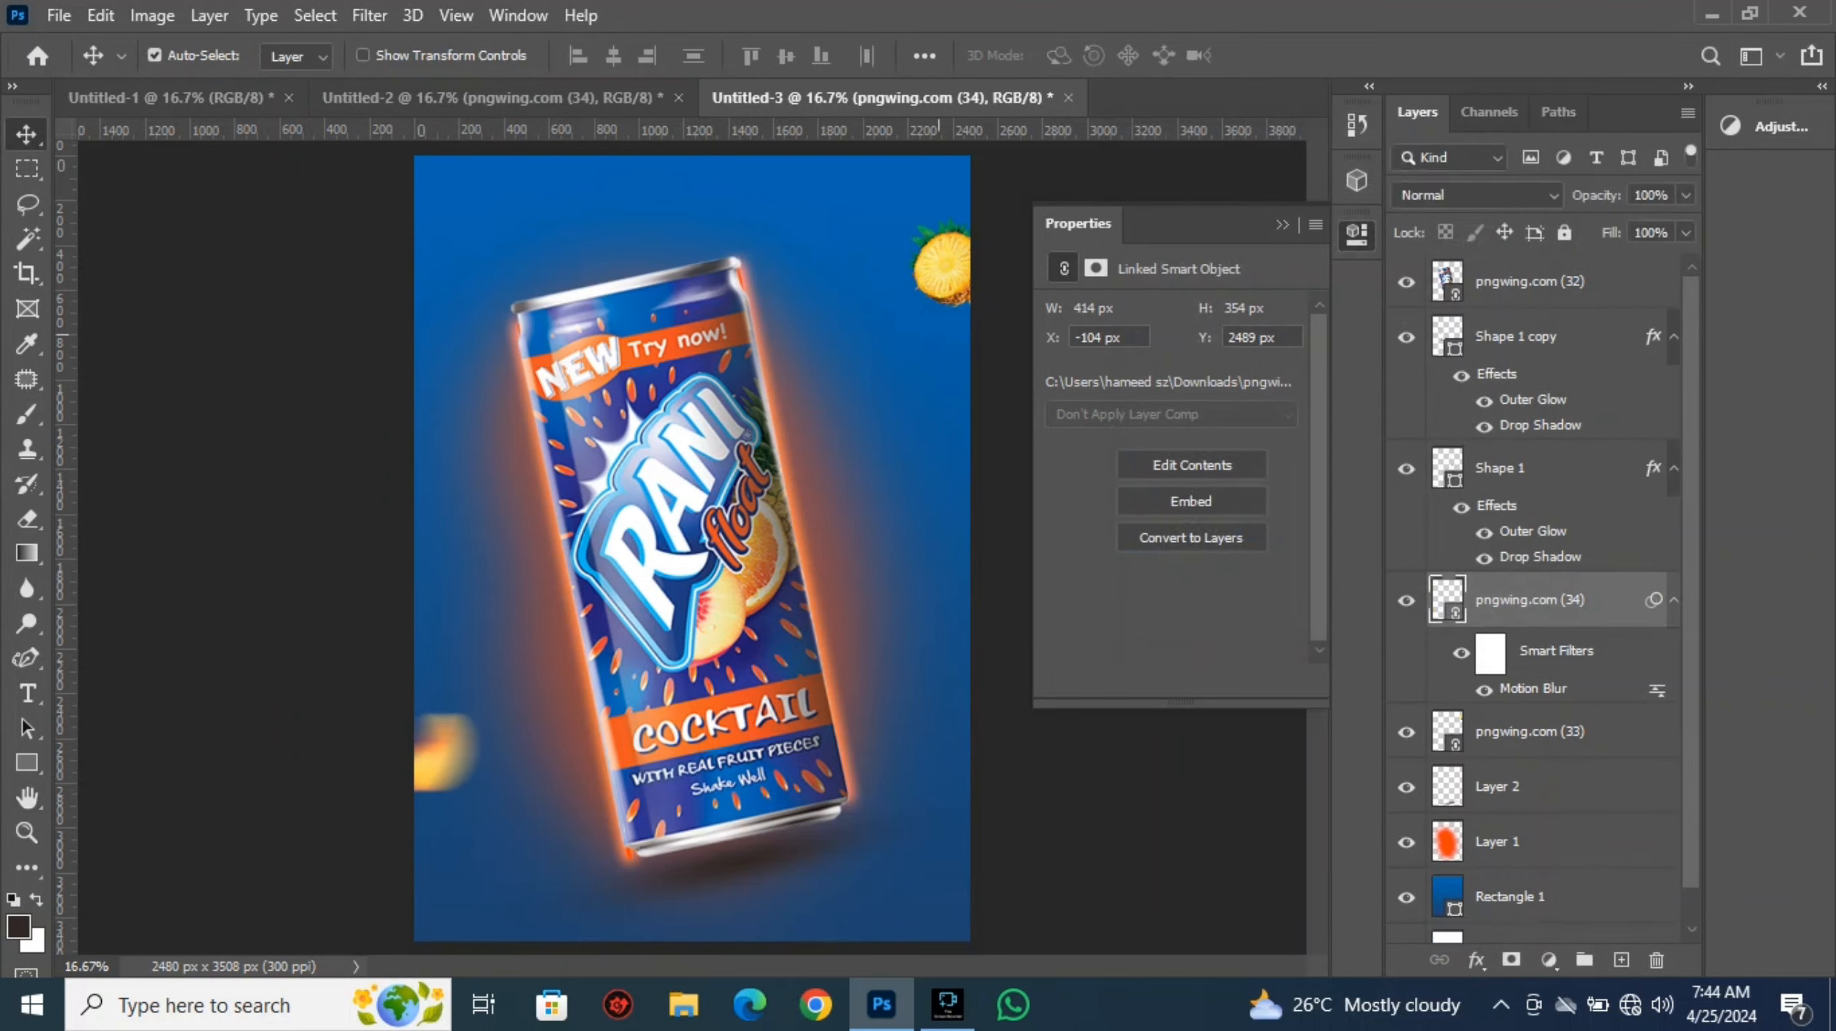
Apply a Motion Blur with an angle of 0° and a distance of 180 pixels to the pineapple layer pngwing.com (33)
click(934, 266)
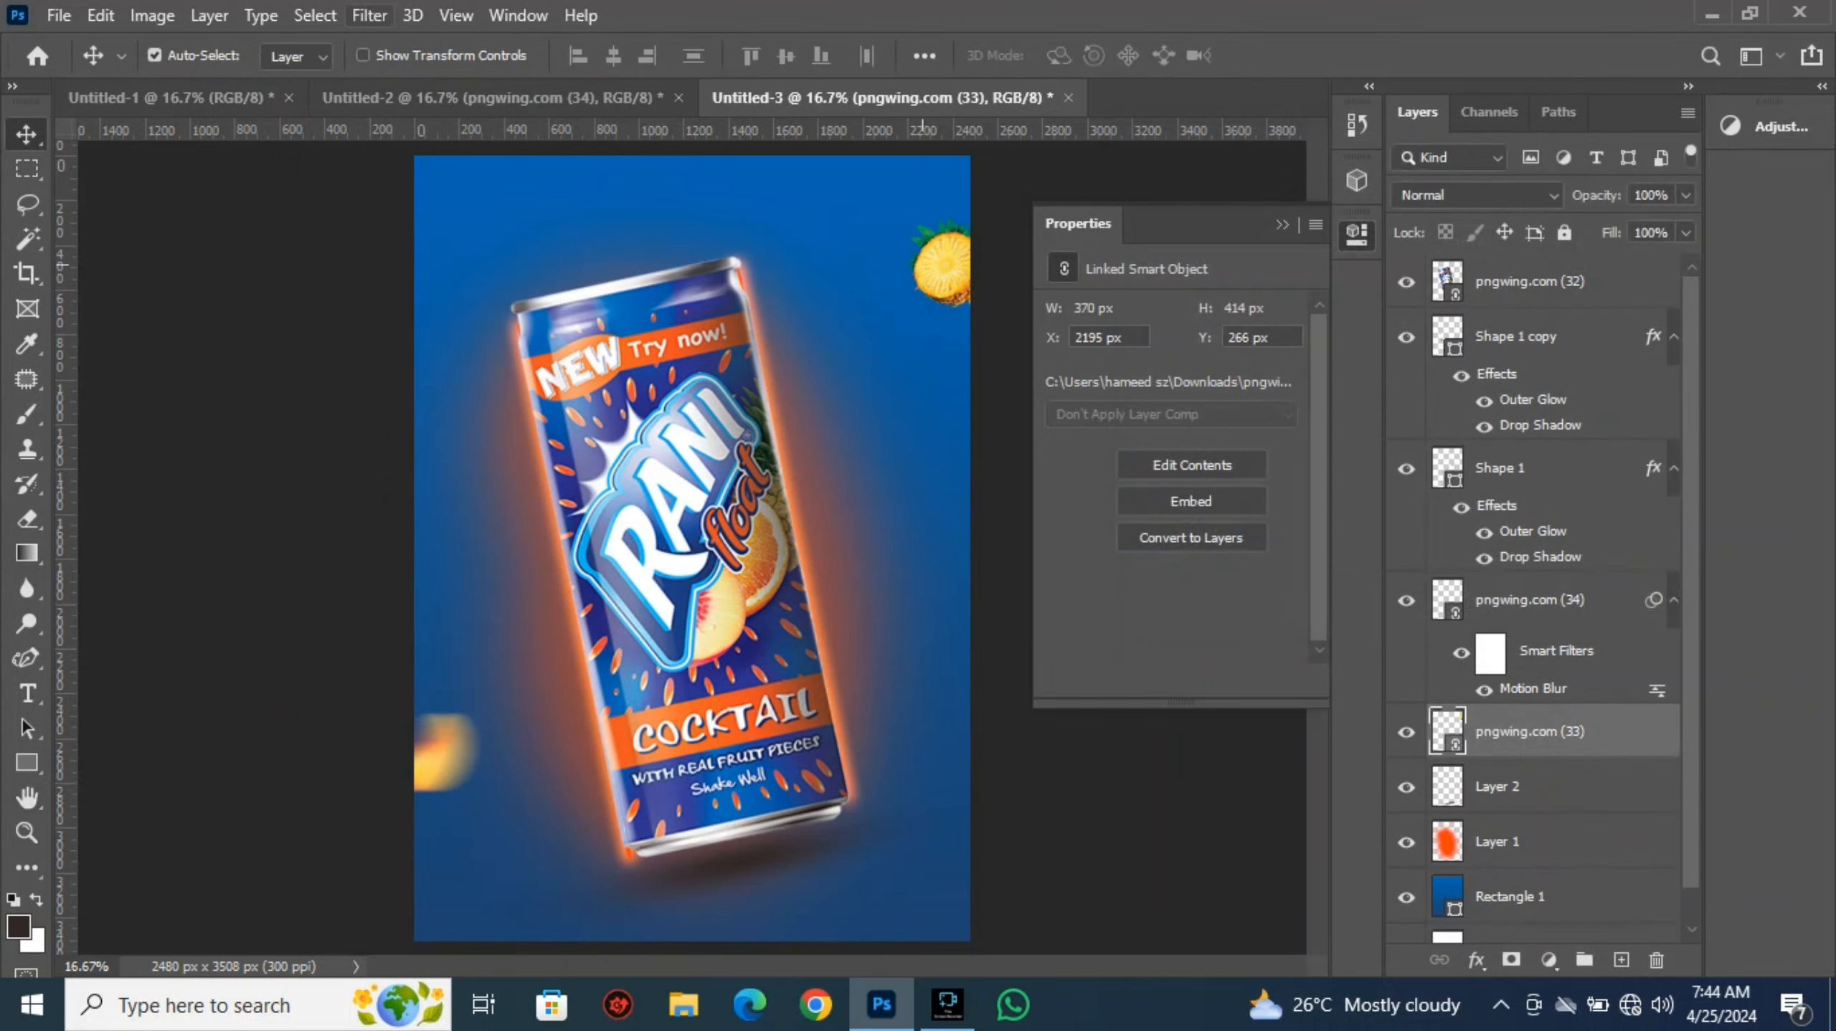
click(369, 14)
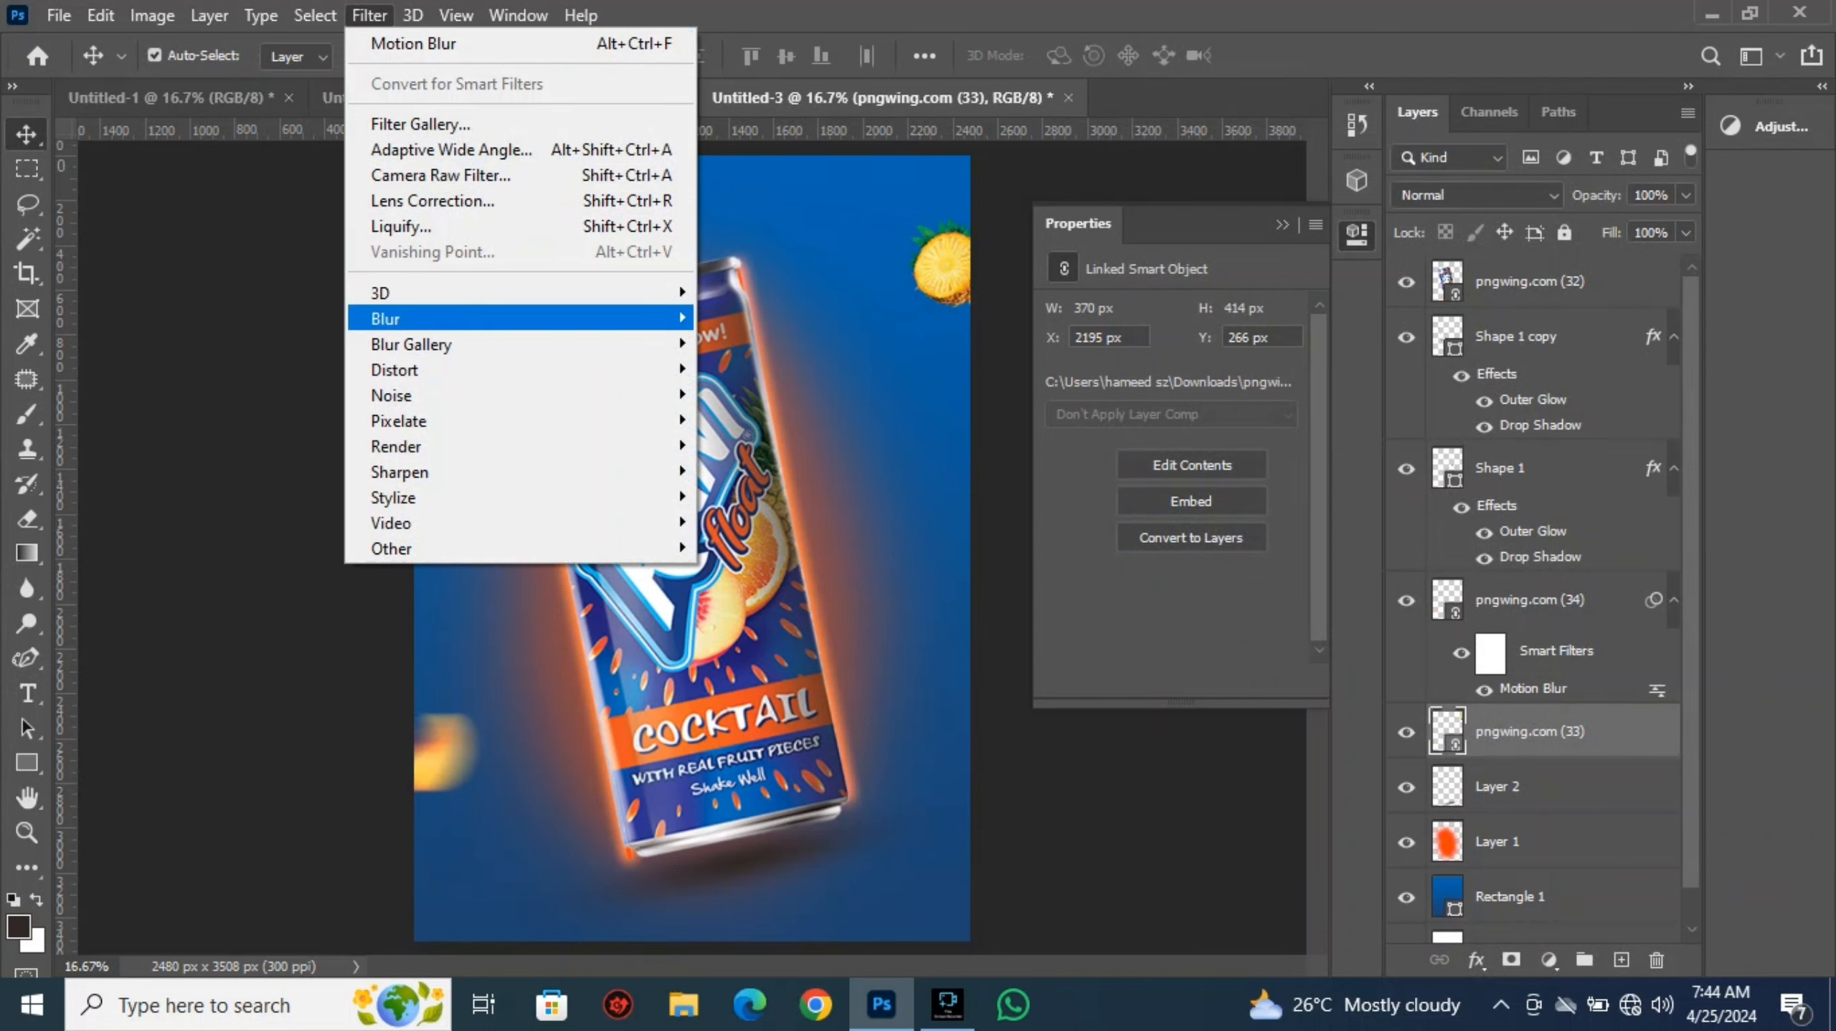
mouse_move(621, 318)
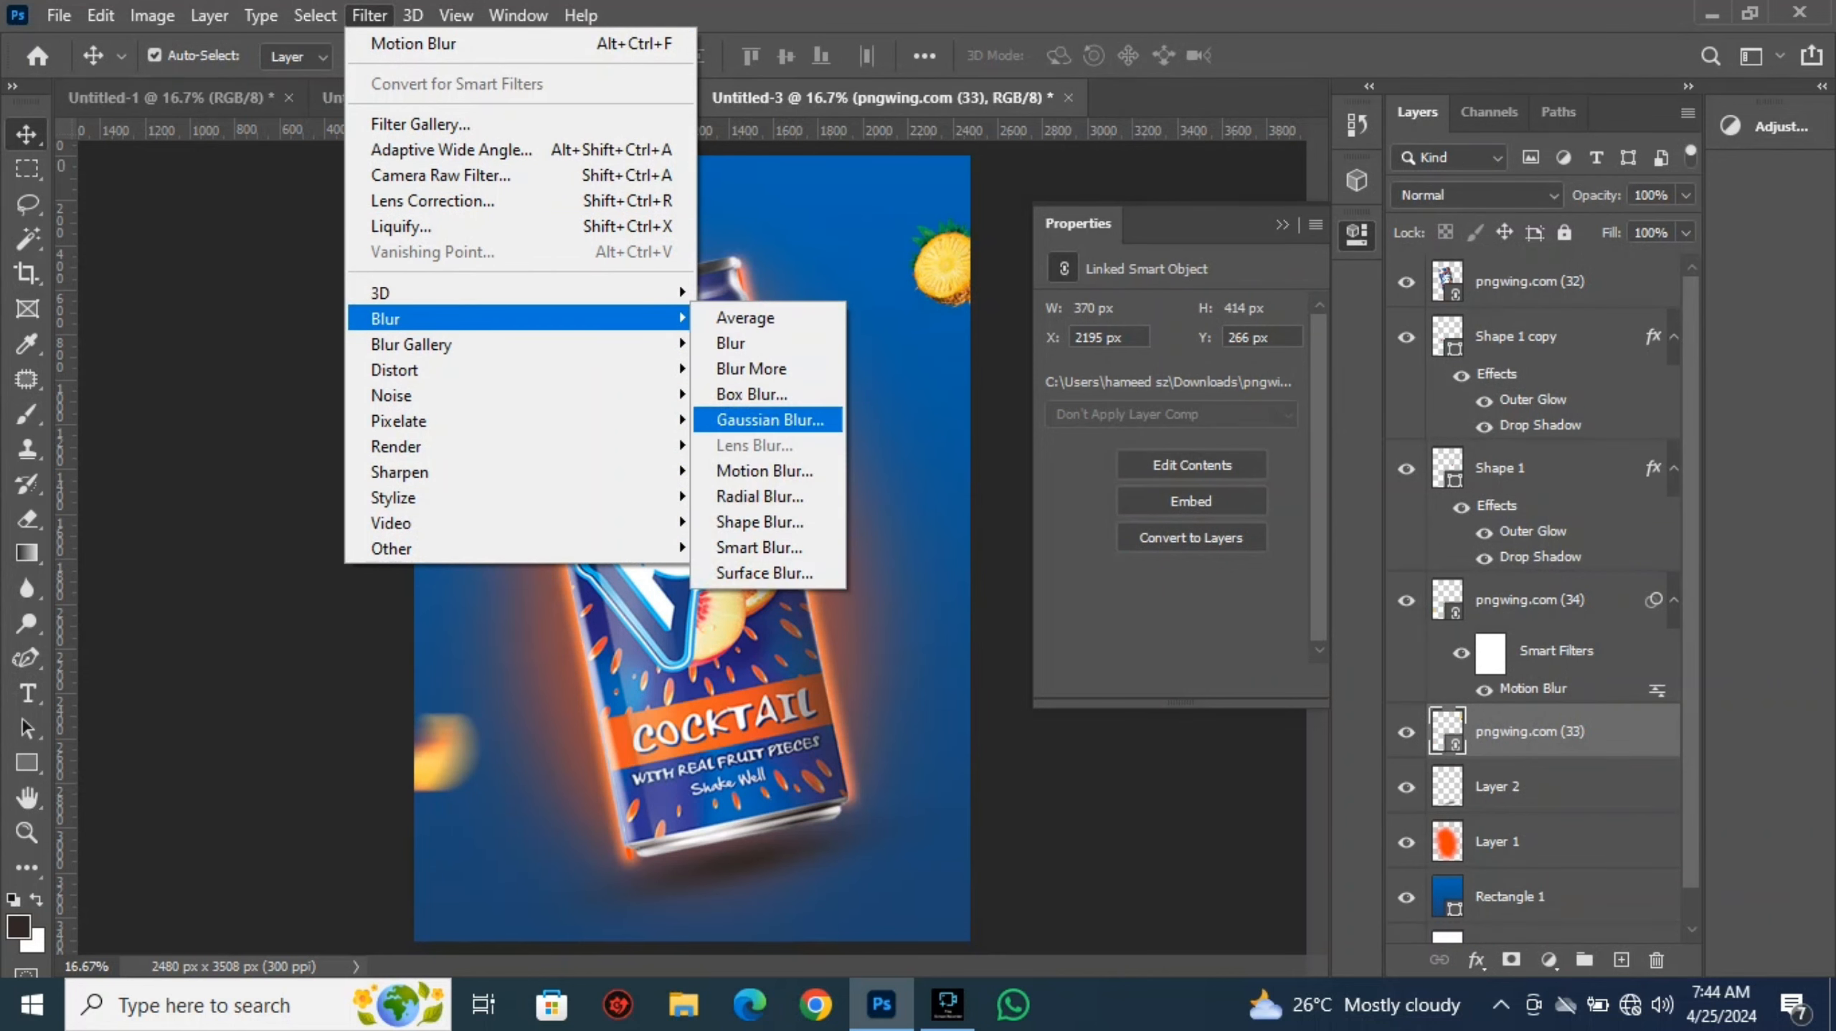
click(764, 471)
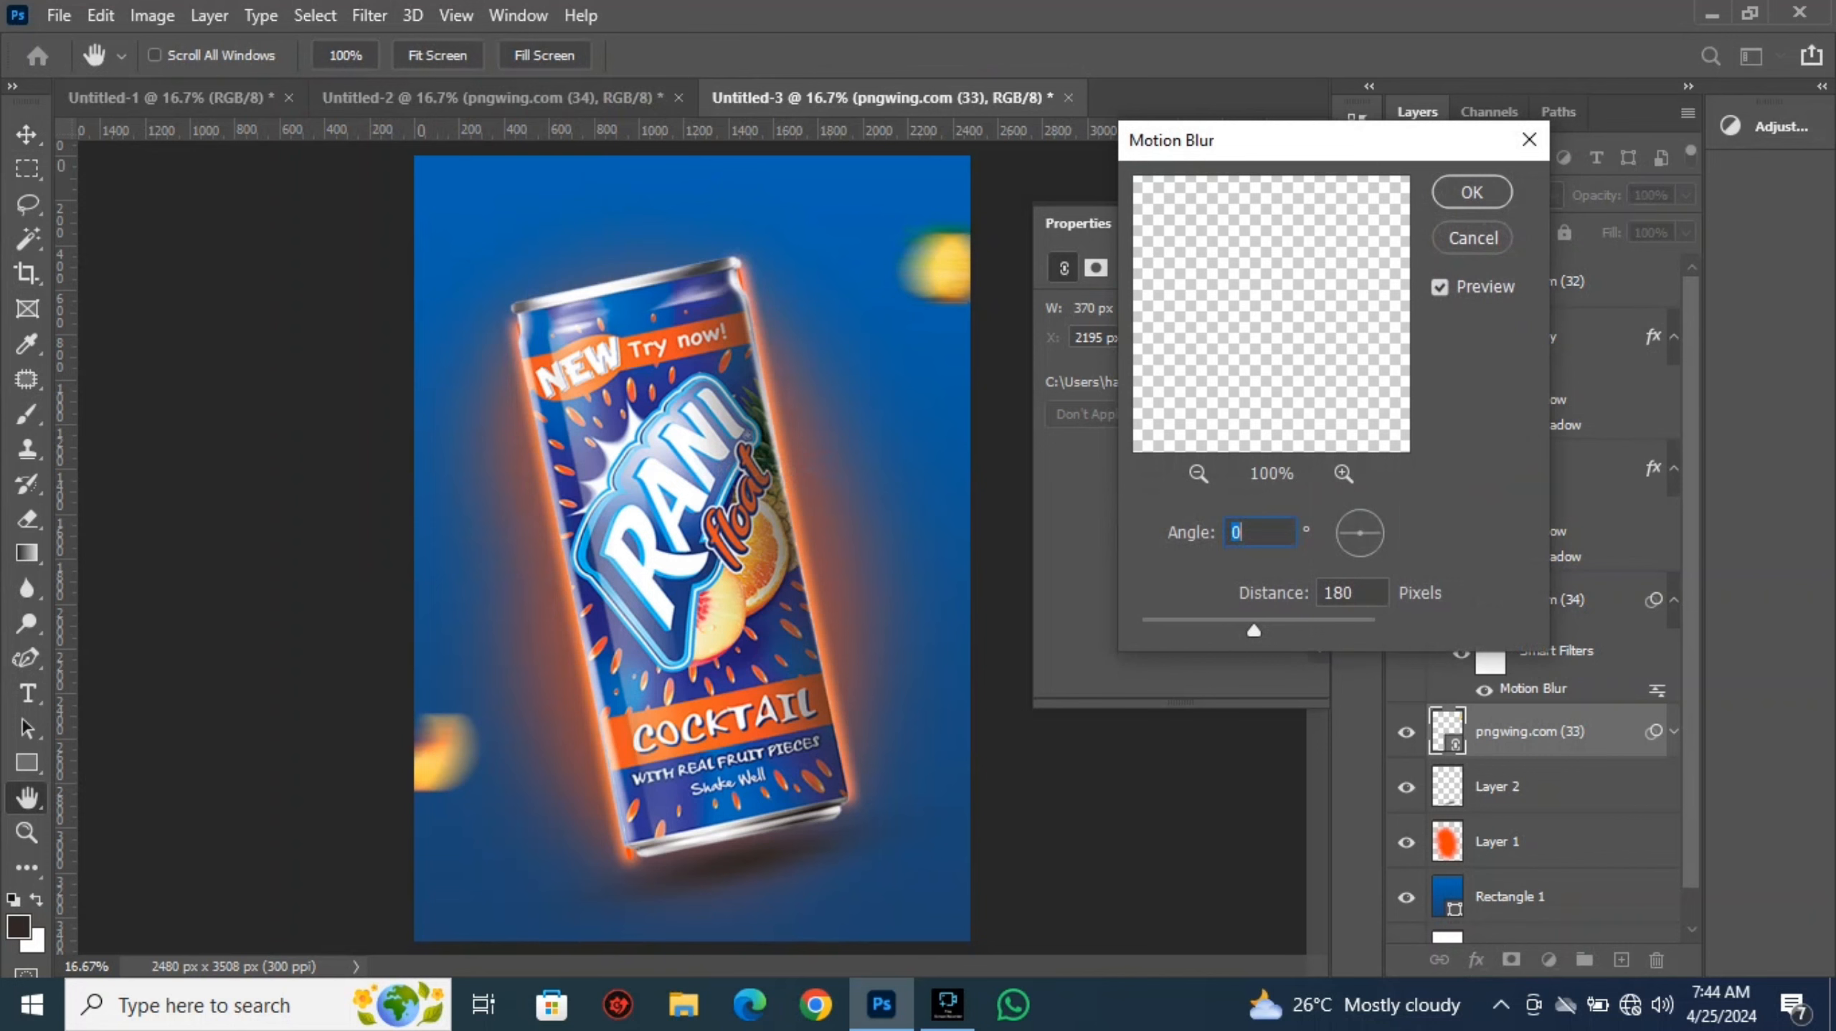
key(Return)
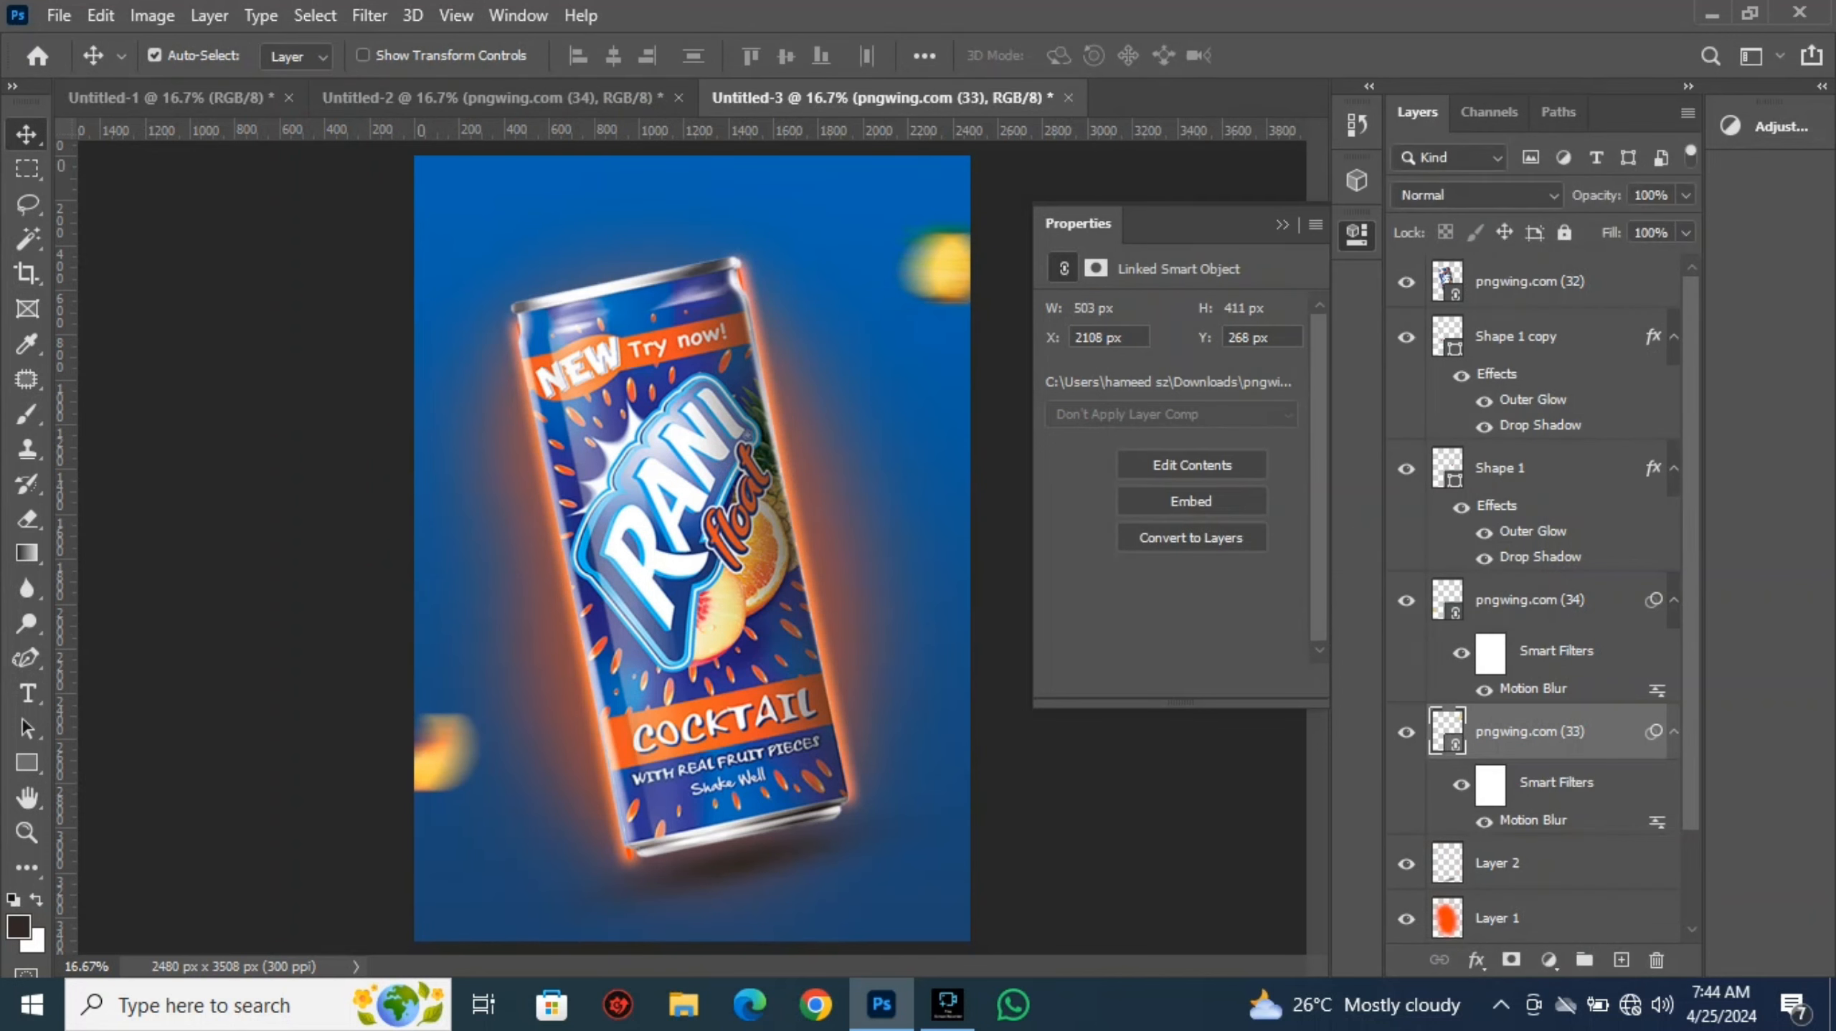
Duplicate the blurred pineapple layer four times and the blurred peach layer three times
key(ctrl+j)
key(ctrl+j)
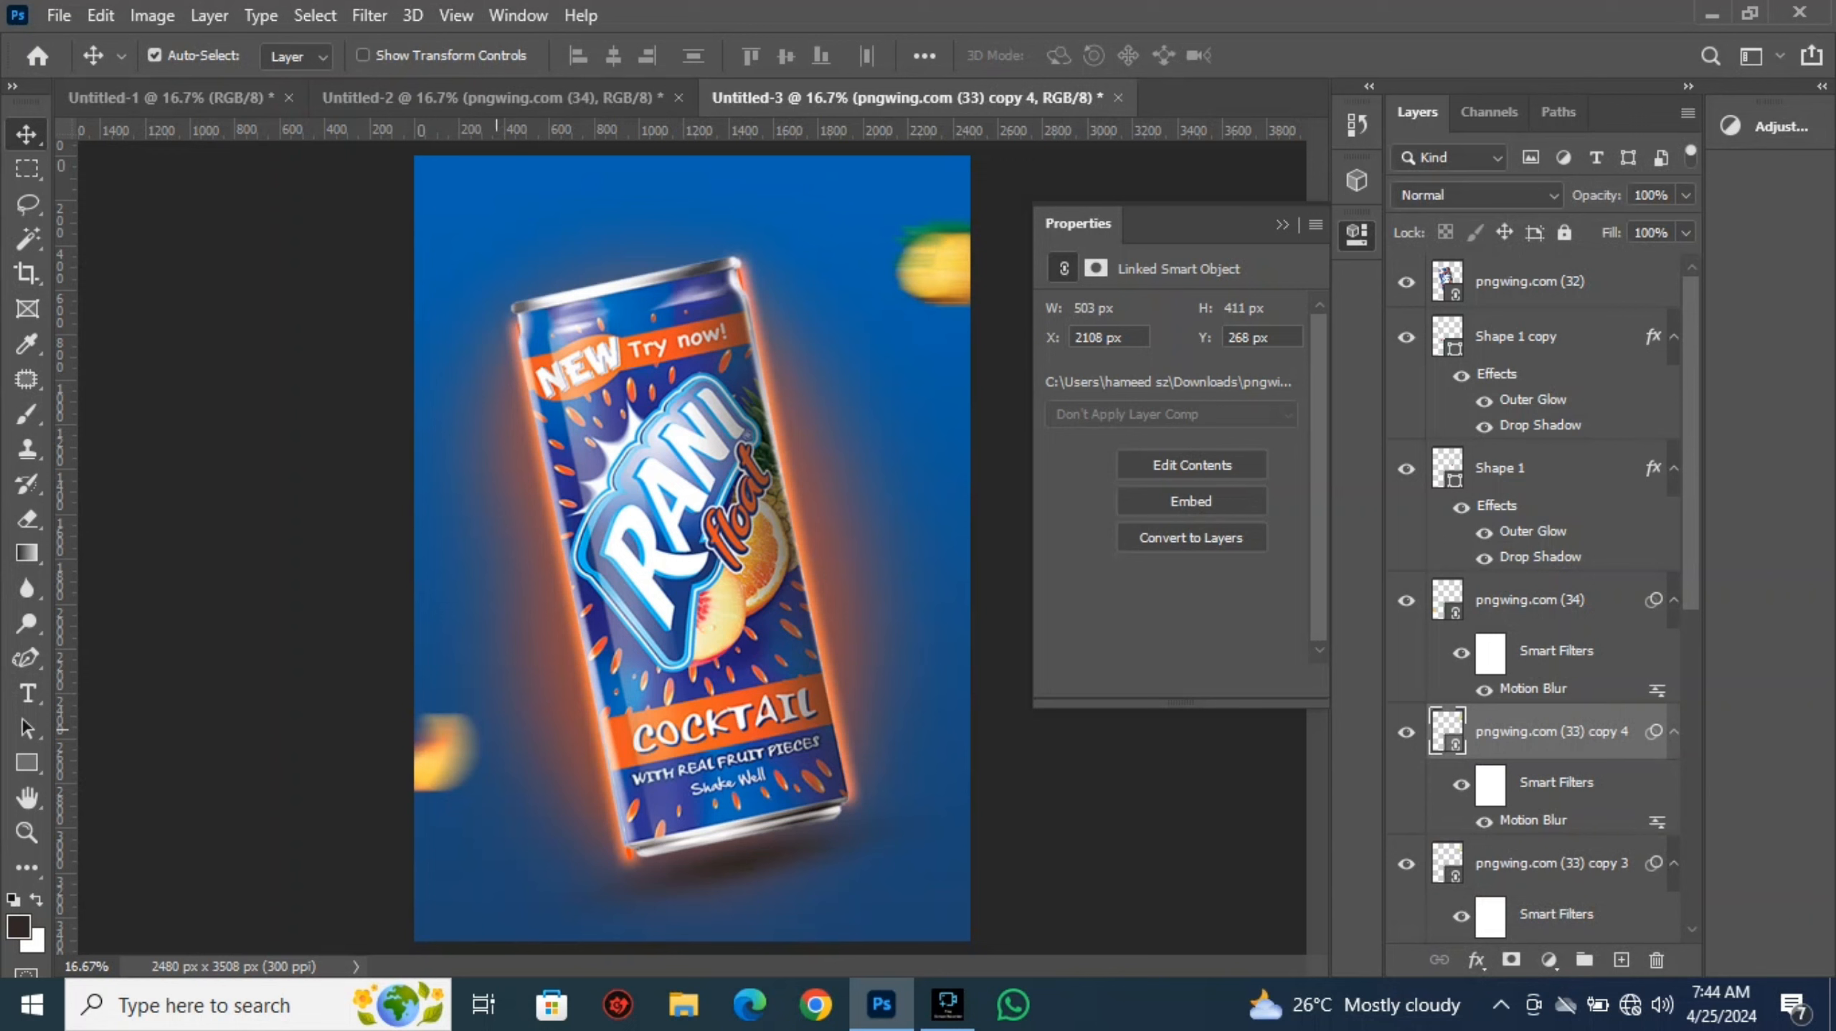
click(439, 758)
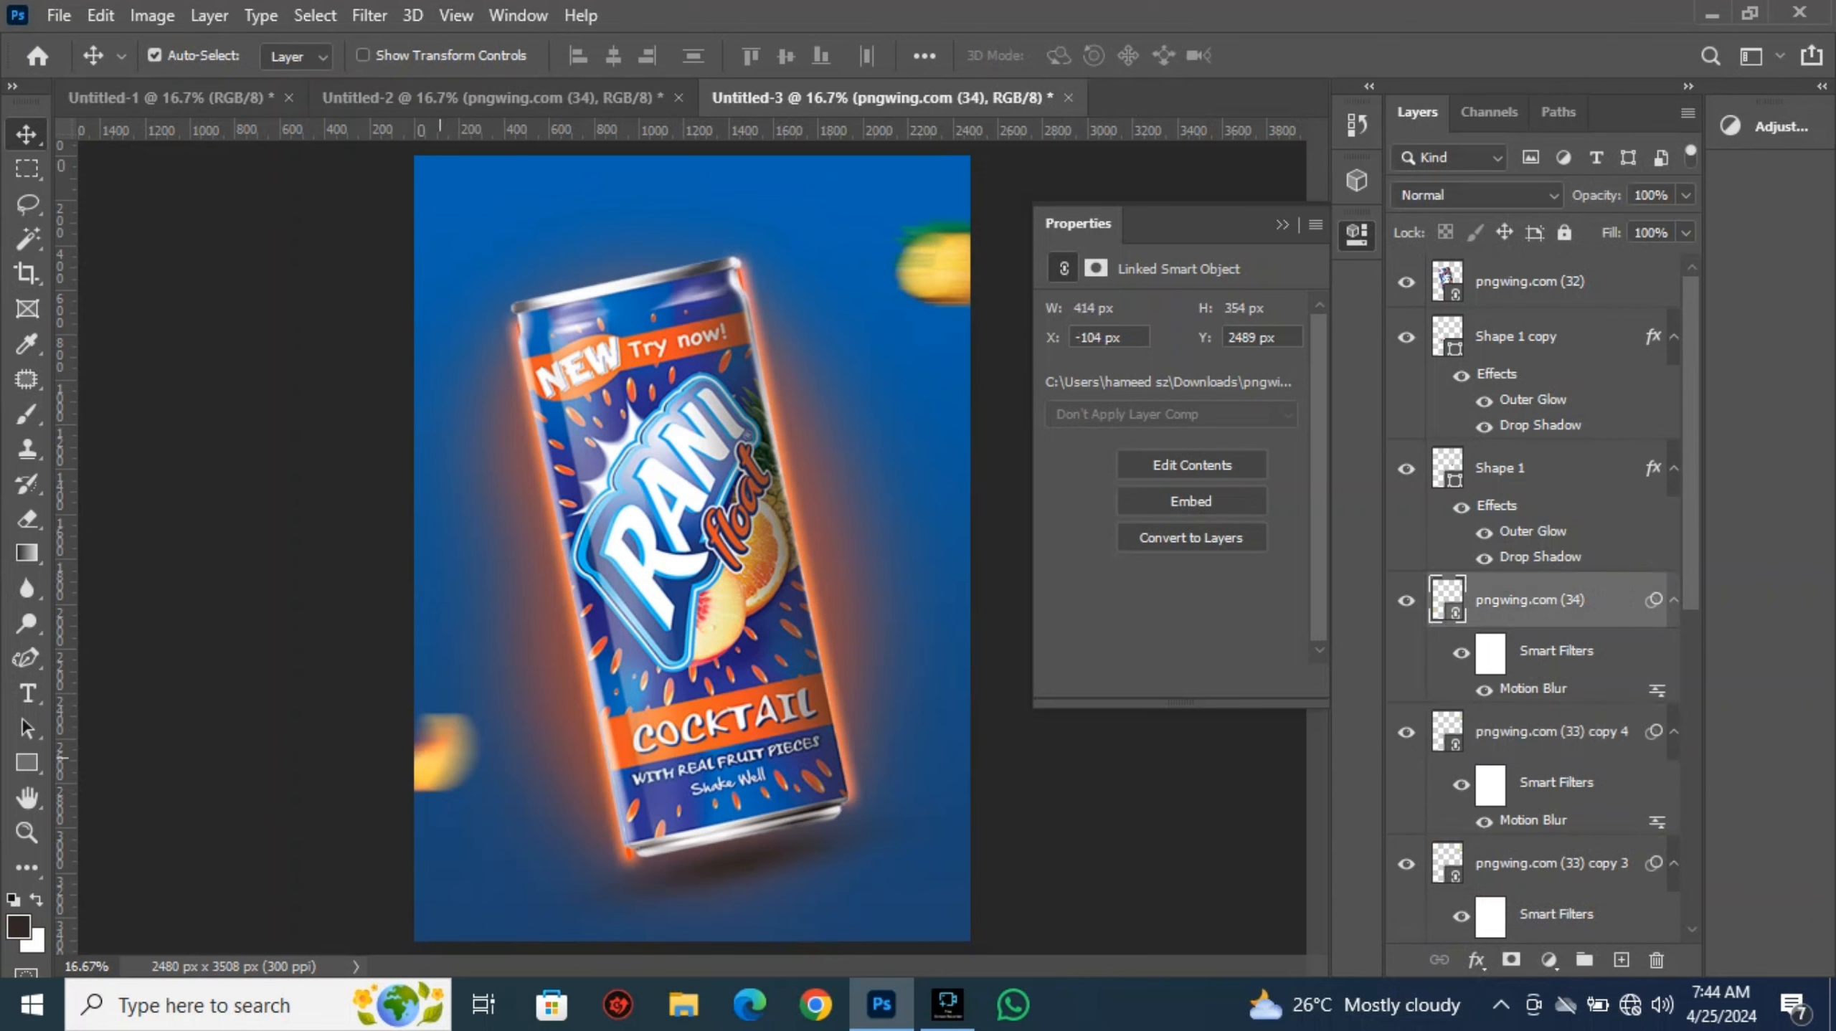
key(ctrl+j)
key(ctrl+j)
key(ctrl+j)
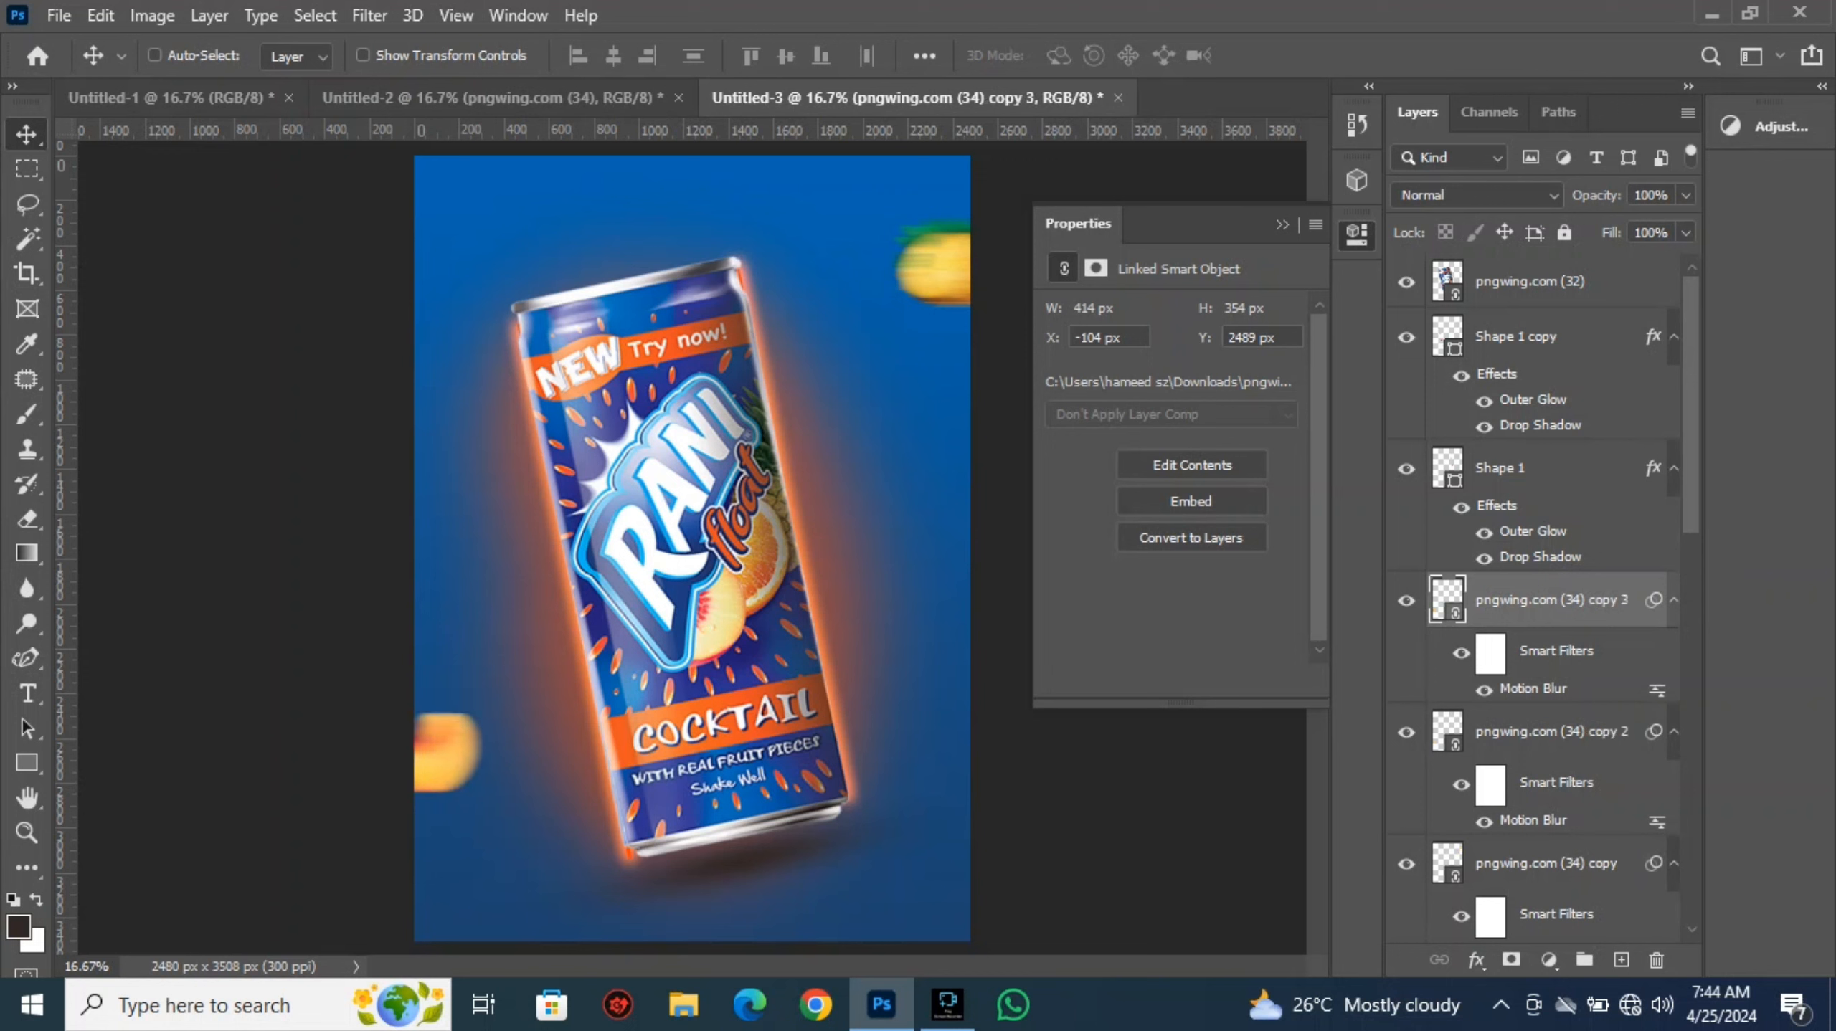
Move one peach copy to the poster's upper-left corner and pineapple copies to its top edge, lower-right corner and the middle of its right edge
drag(432, 751, 460, 220)
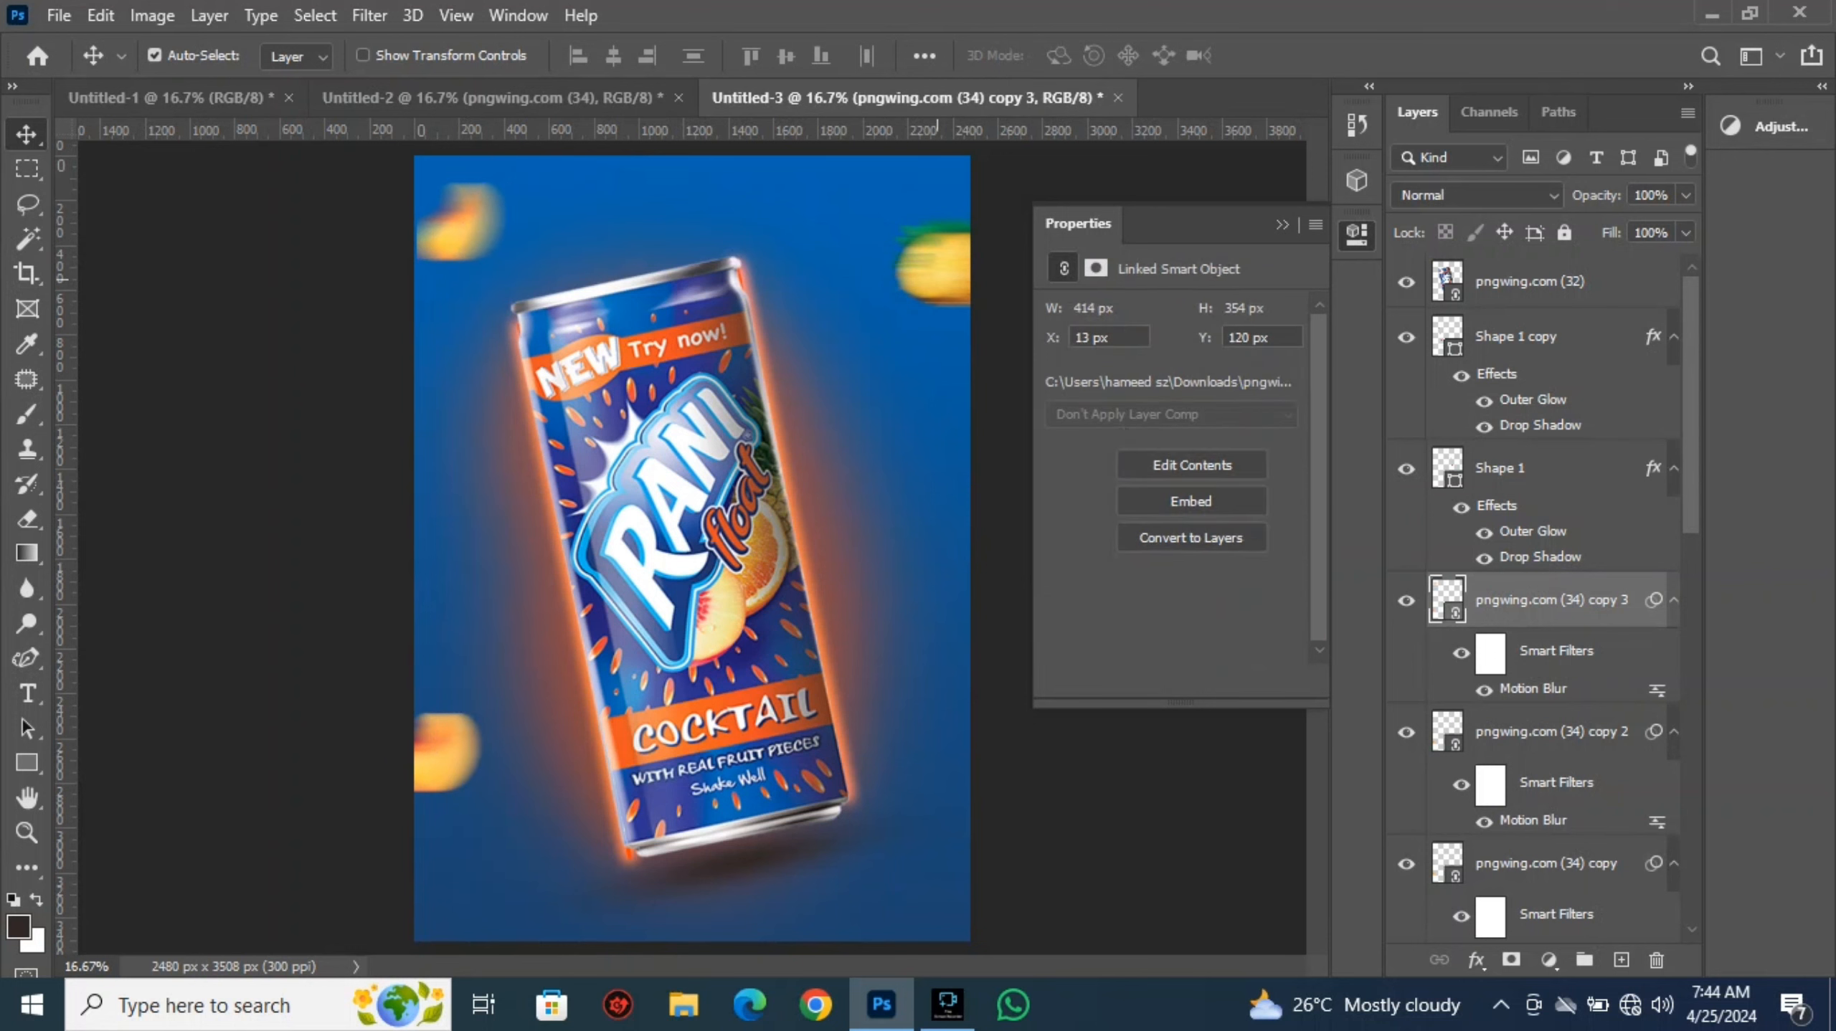
drag(936, 264, 804, 170)
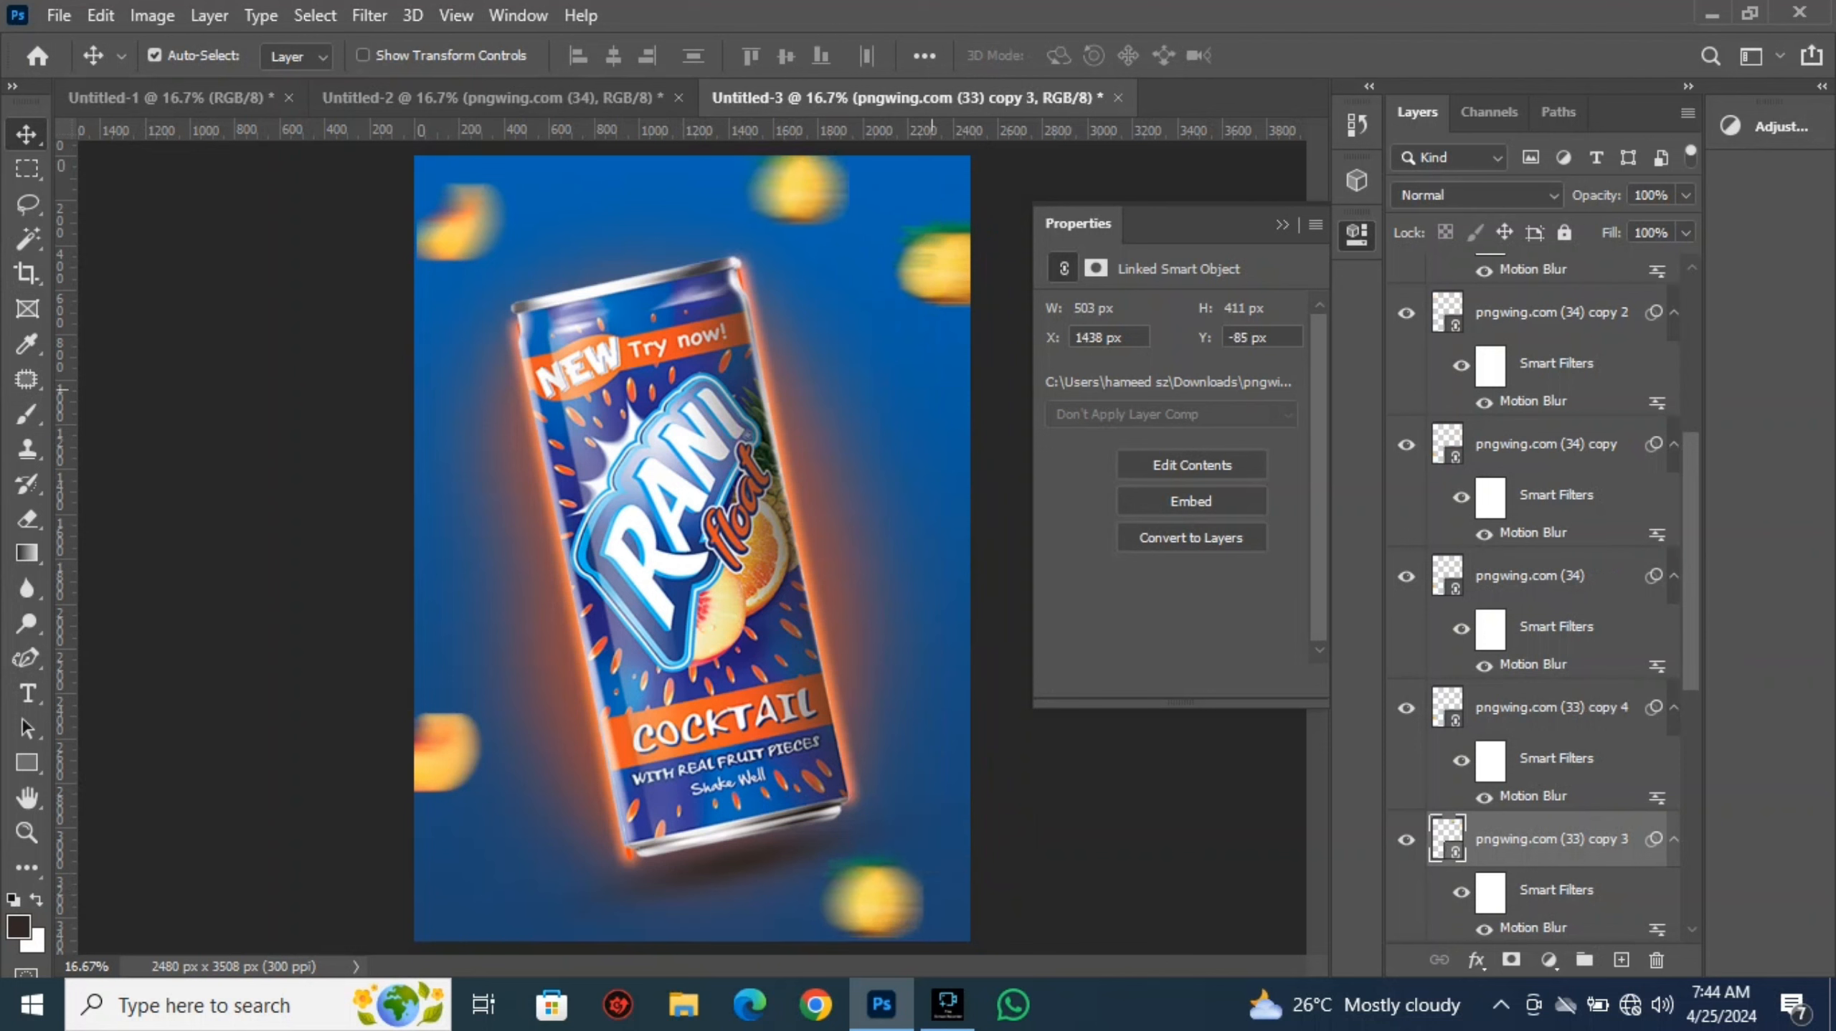
drag(932, 267, 939, 564)
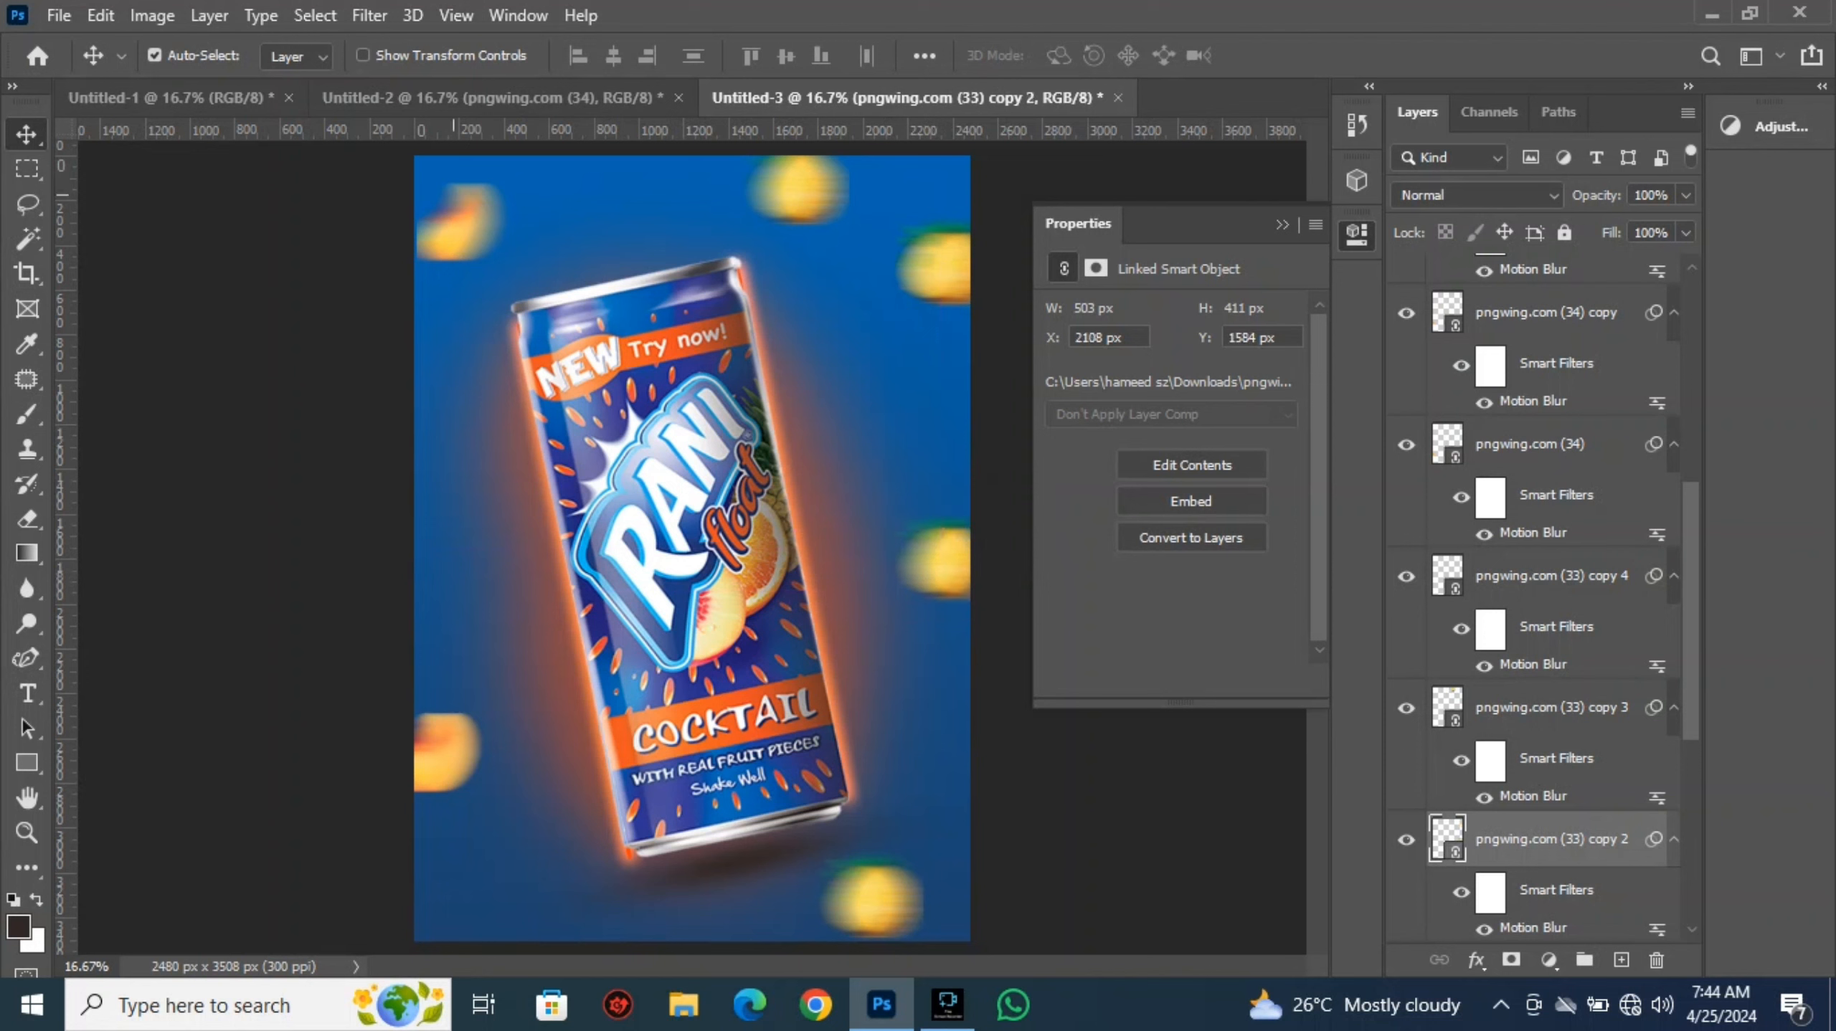
Move one peach copy to the left of the can's upper half and another to the poster's bottom edge, and collapse the object properties
drag(435, 759, 466, 479)
drag(435, 758, 553, 916)
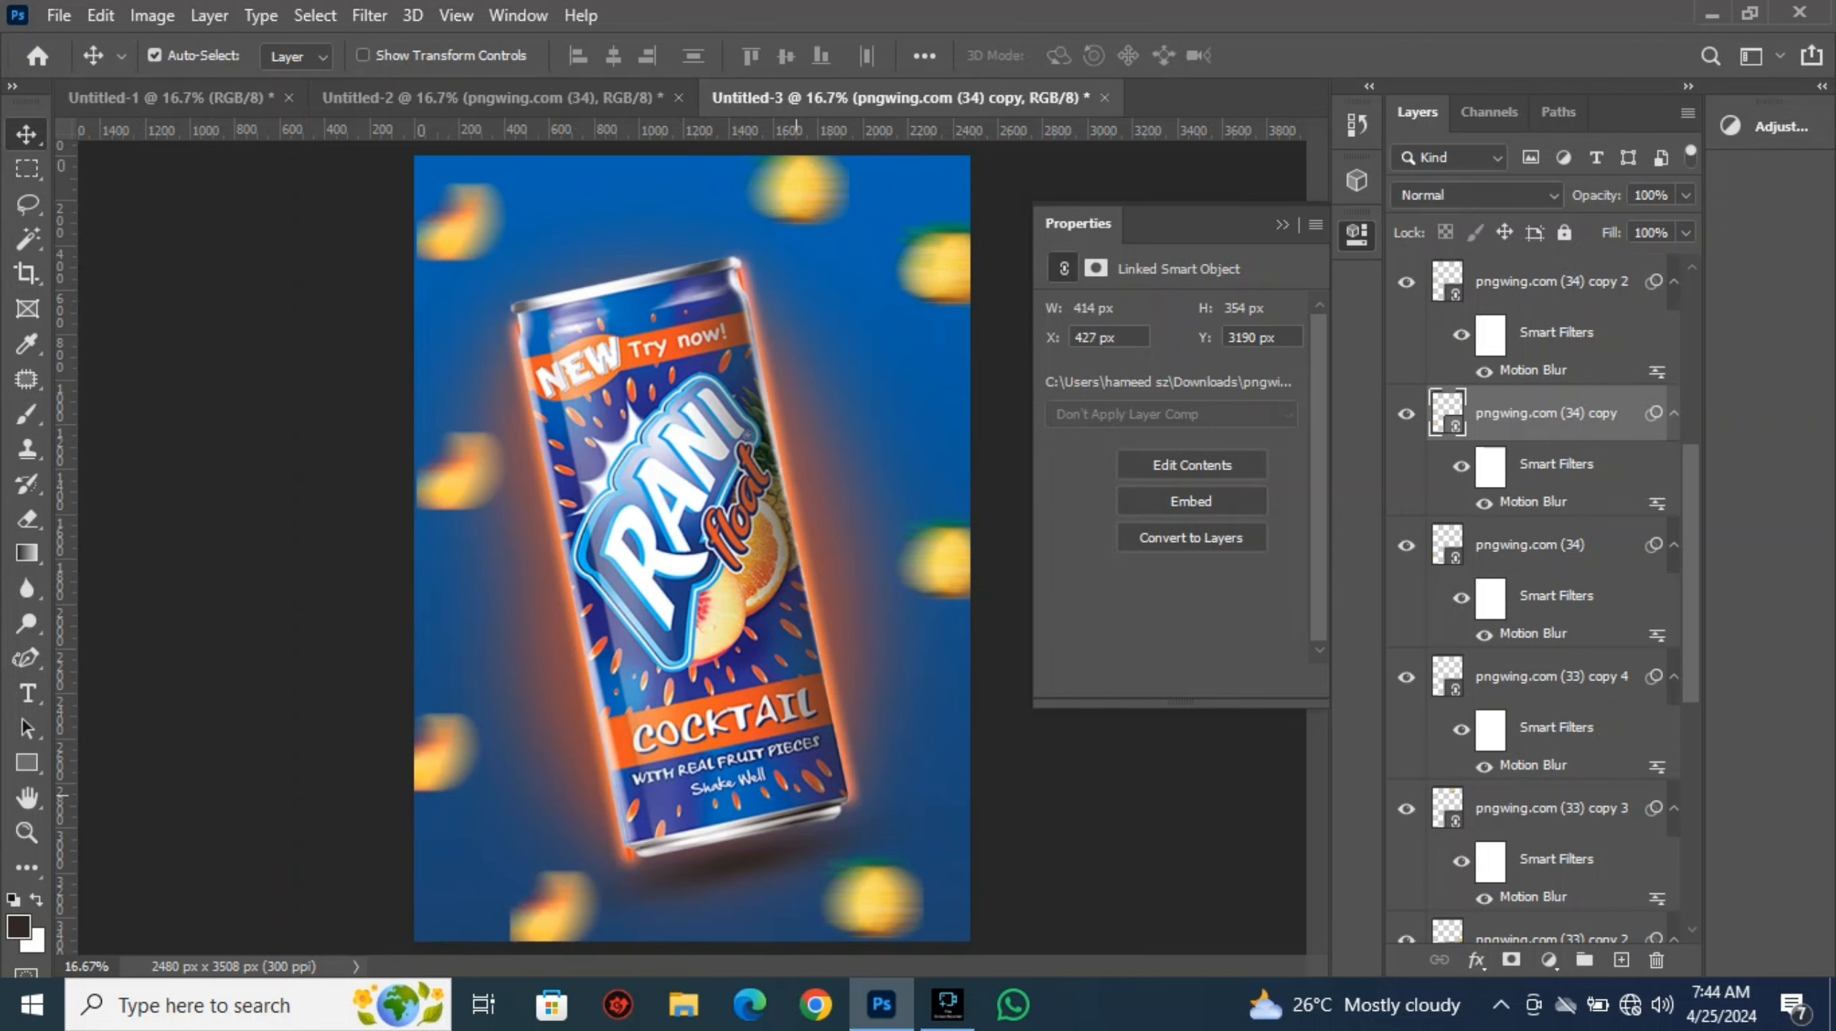
click(1283, 225)
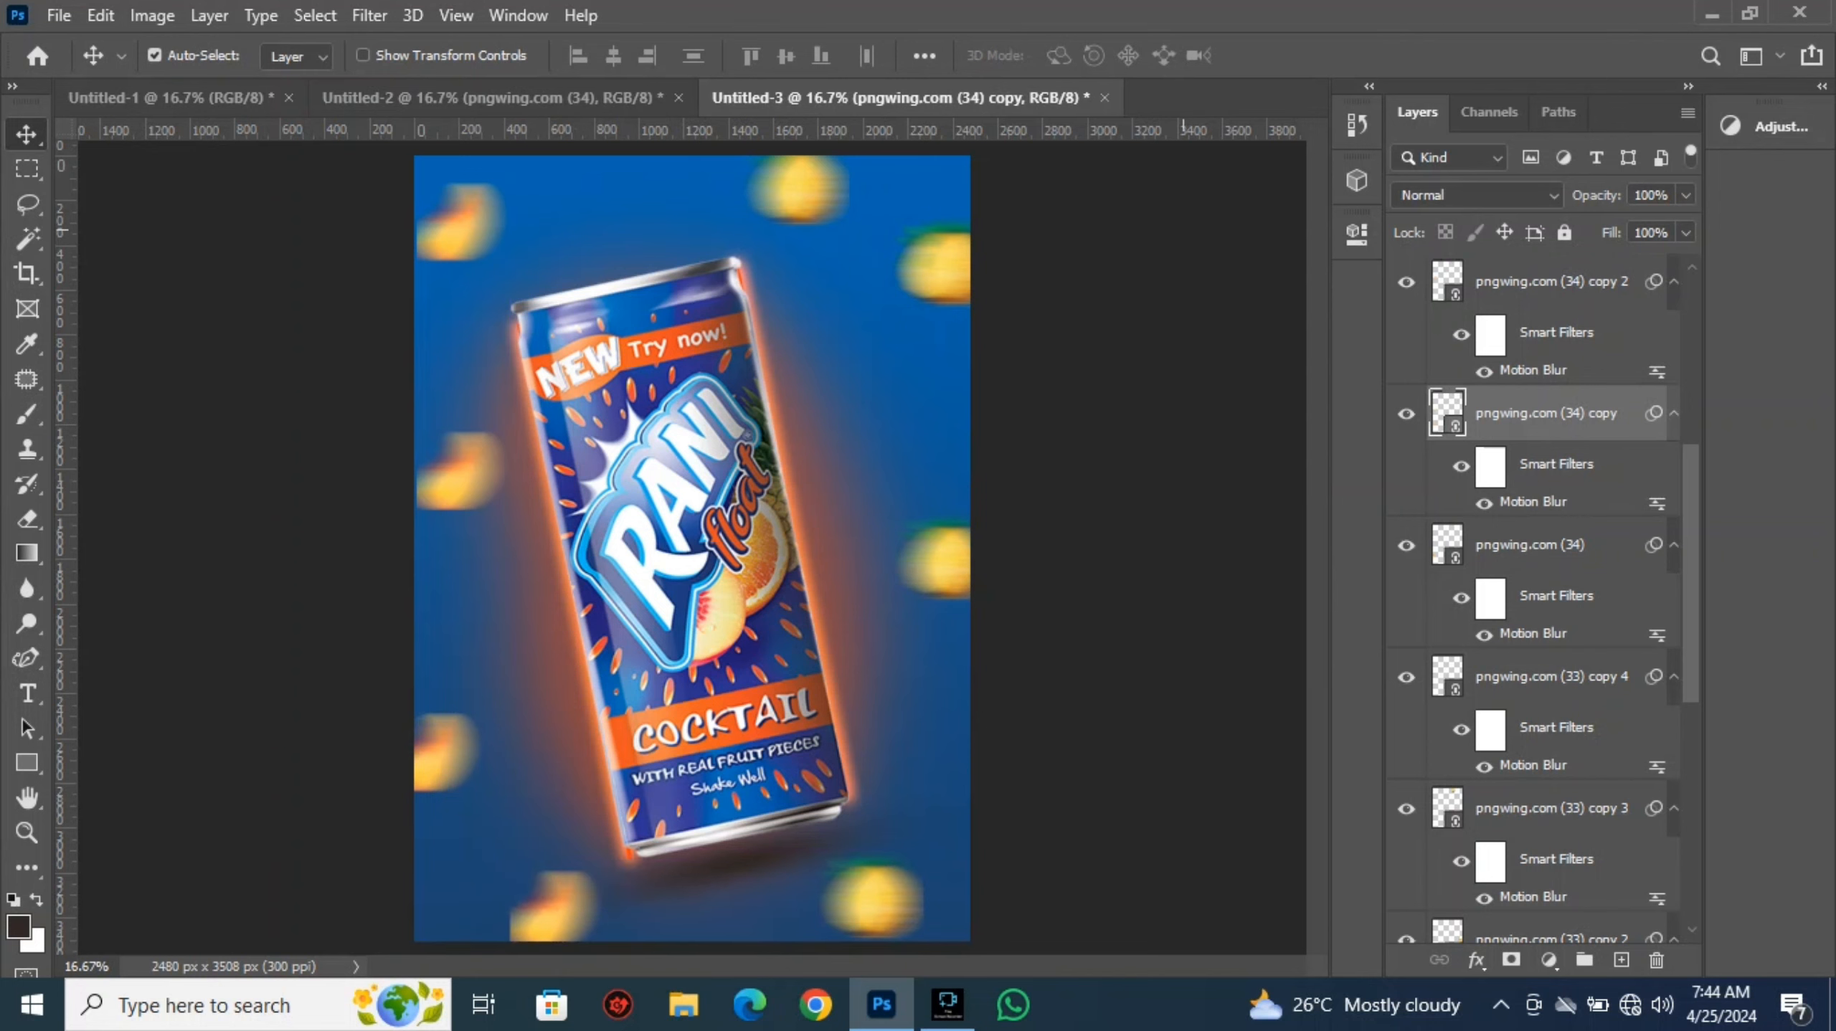